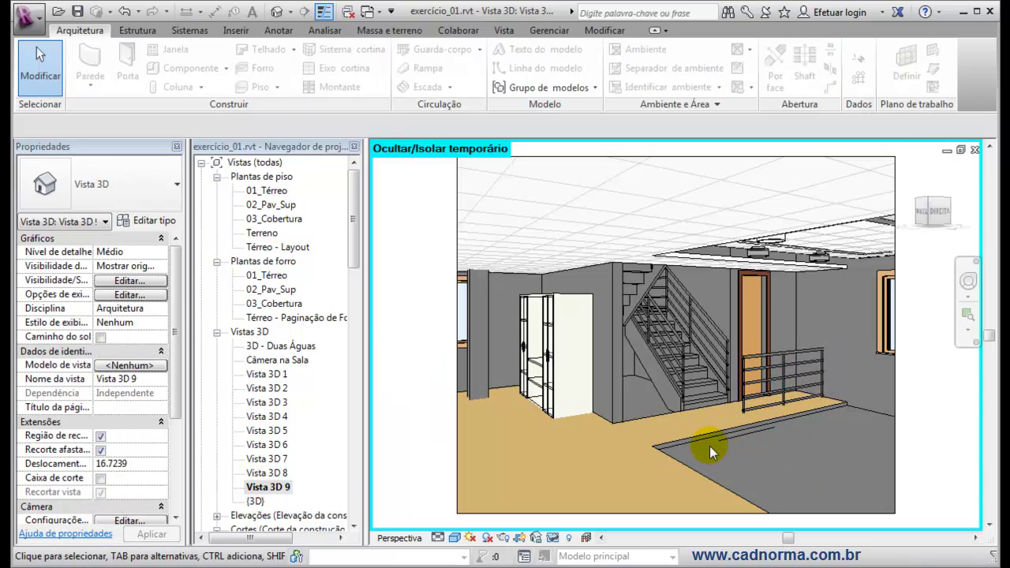
Open the 01_Térreo floor plan at the staircase.
scroll(719, 394, up, 3)
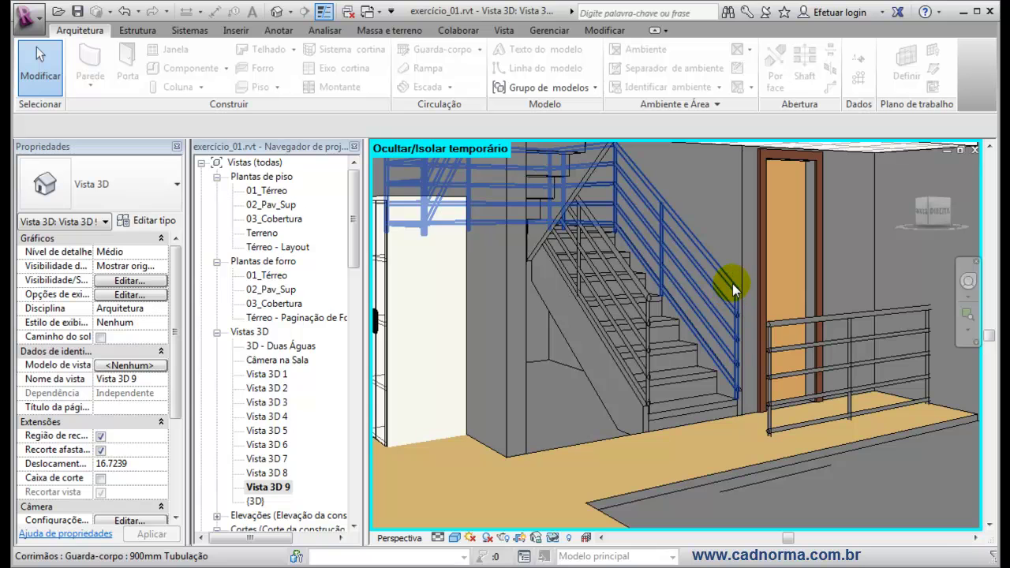
double_click(278, 193)
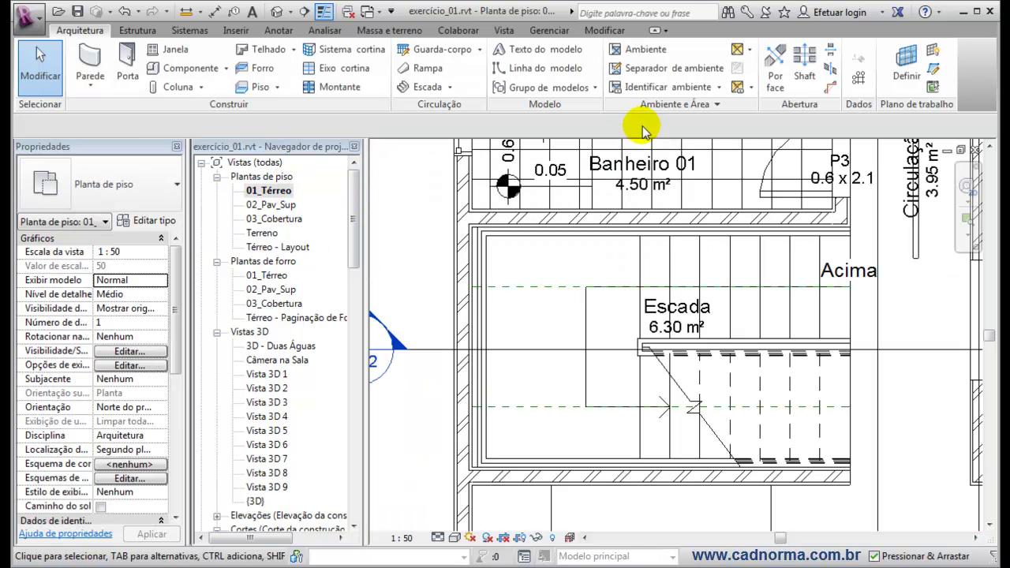
click(480, 50)
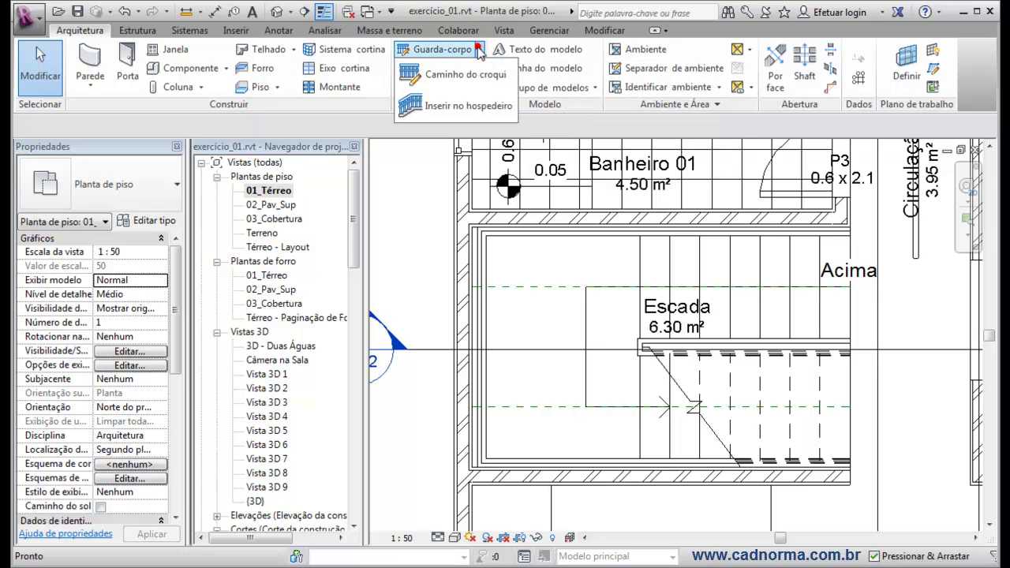
click(465, 108)
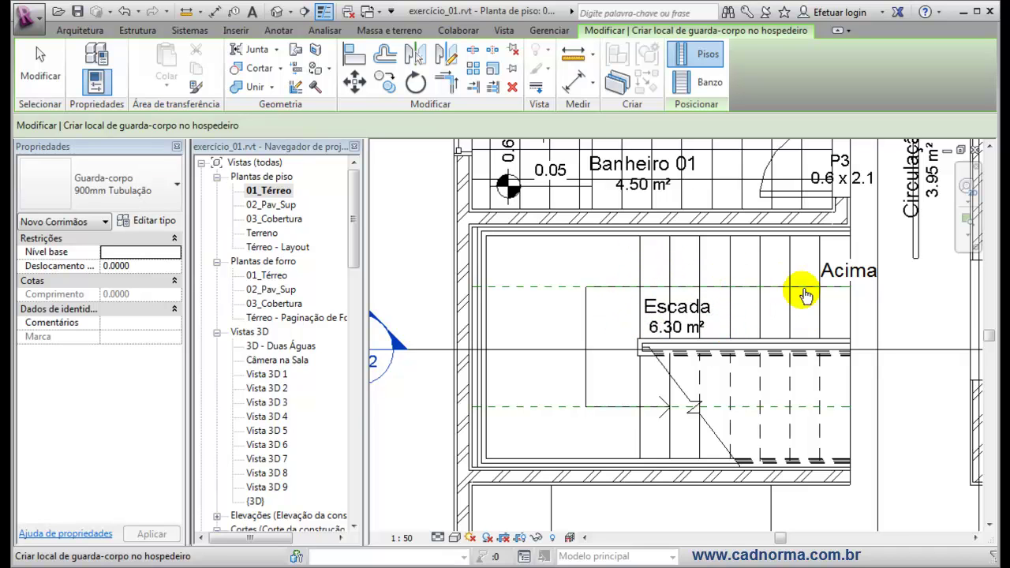
click(40, 69)
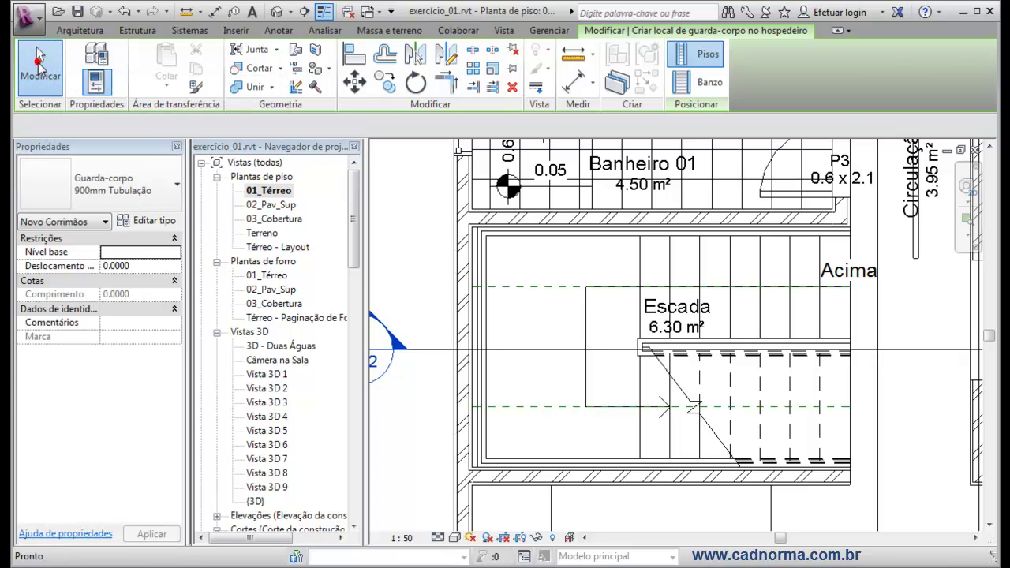
Delete the outer railing that runs along the walls around the staircase.
click(516, 235)
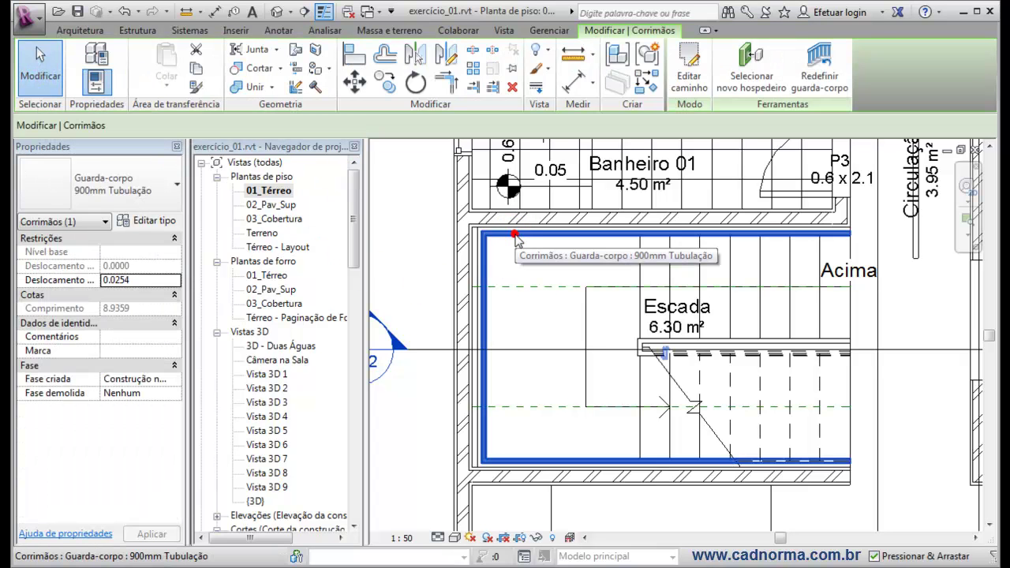
key(Escape)
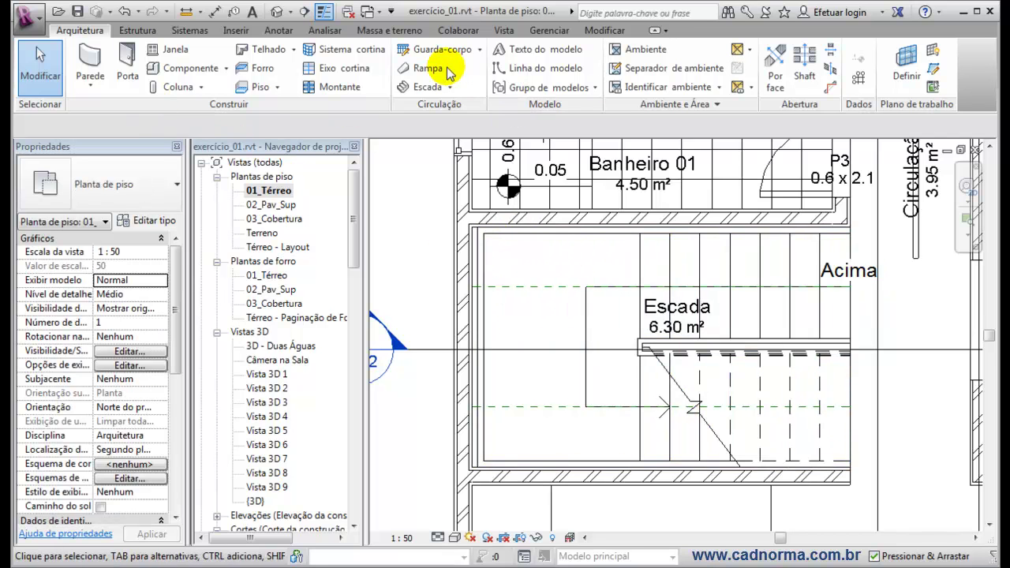
Delete the remaining inner railing between the two stair flights so the staircase has no railings.
click(481, 51)
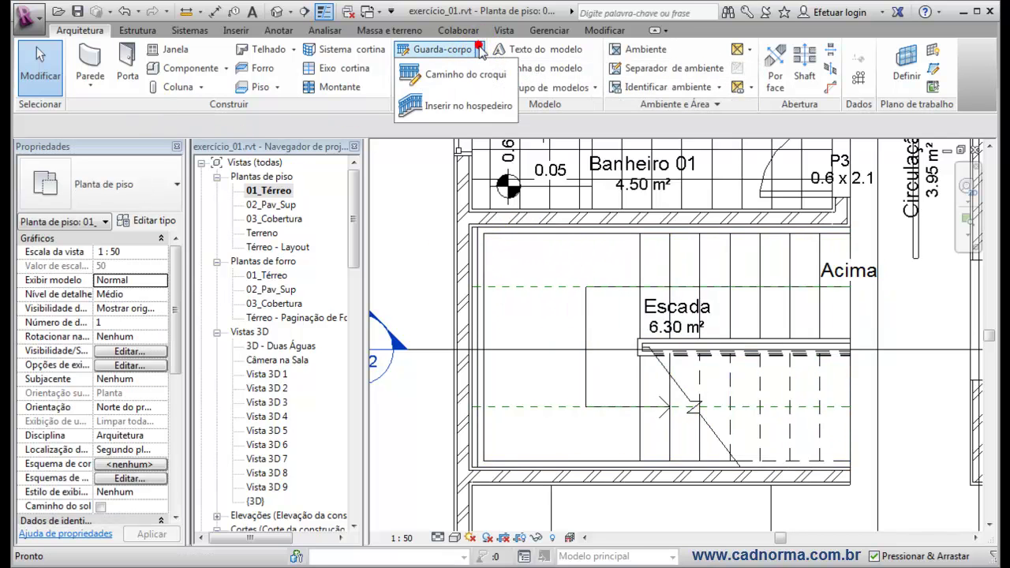
click(454, 106)
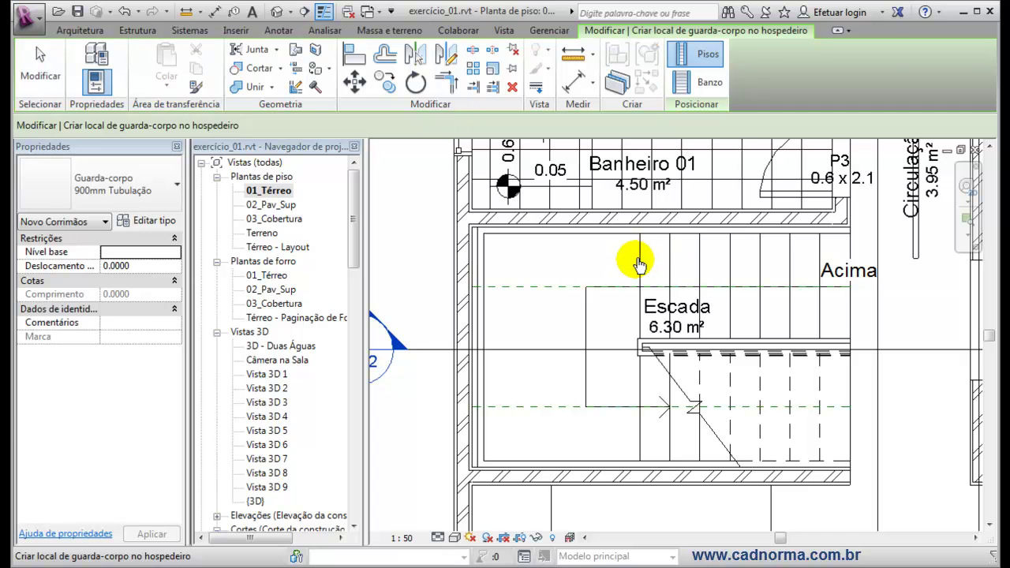
click(667, 333)
click(682, 345)
click(676, 320)
Insert 900mm Tubulação railings on the staircase as host, using the Pisos (treads) position.
click(482, 50)
click(446, 105)
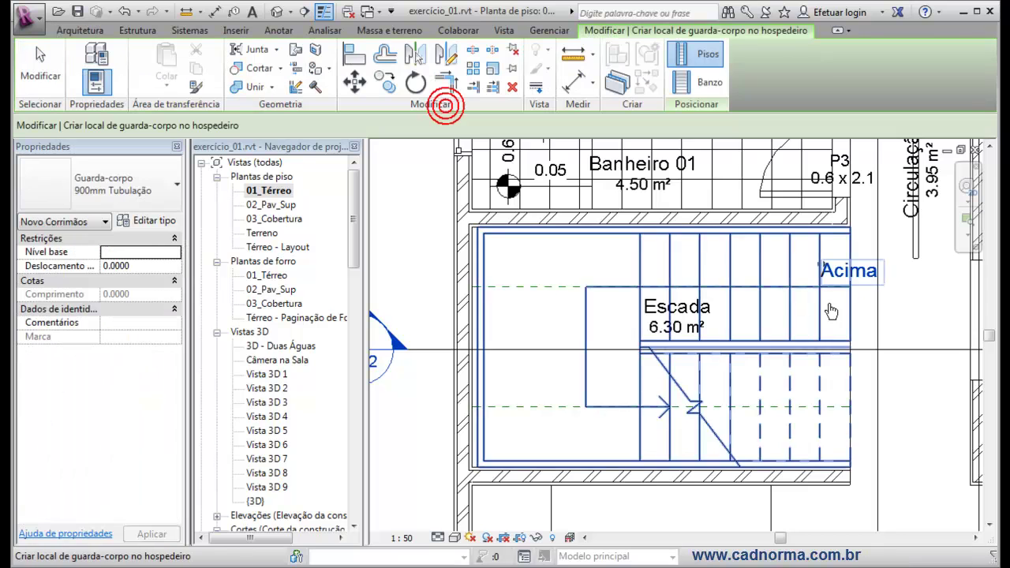
click(608, 236)
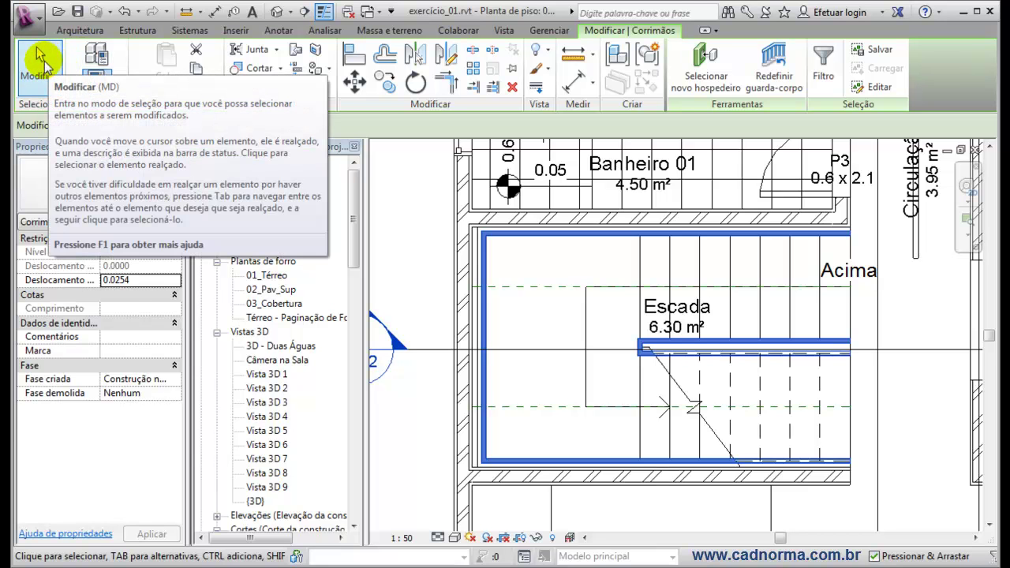
click(39, 58)
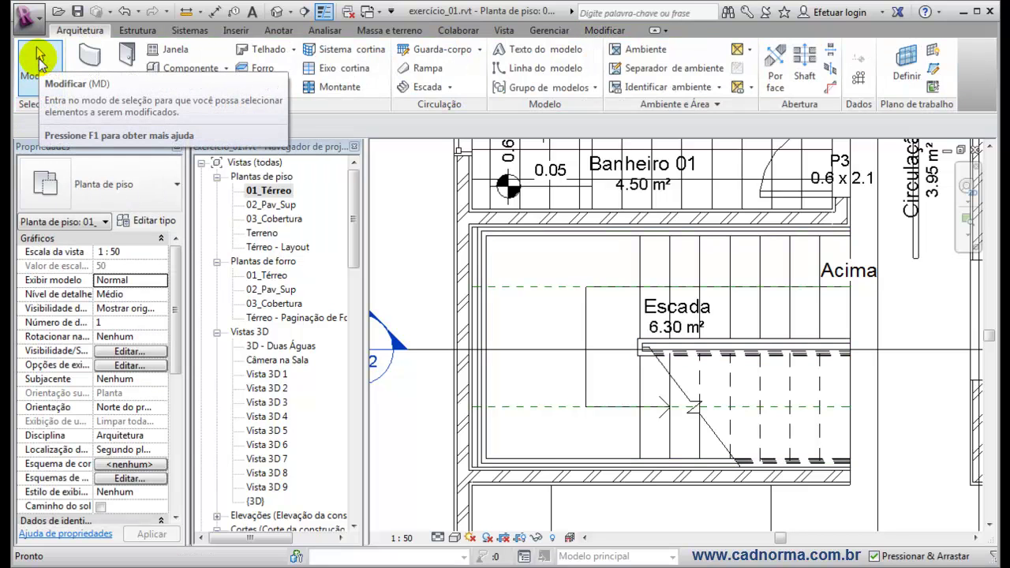
Open the default 3D view showing the exterior ramp.
scroll(611, 266, down, 5)
middle_drag(839, 307, 609, 374)
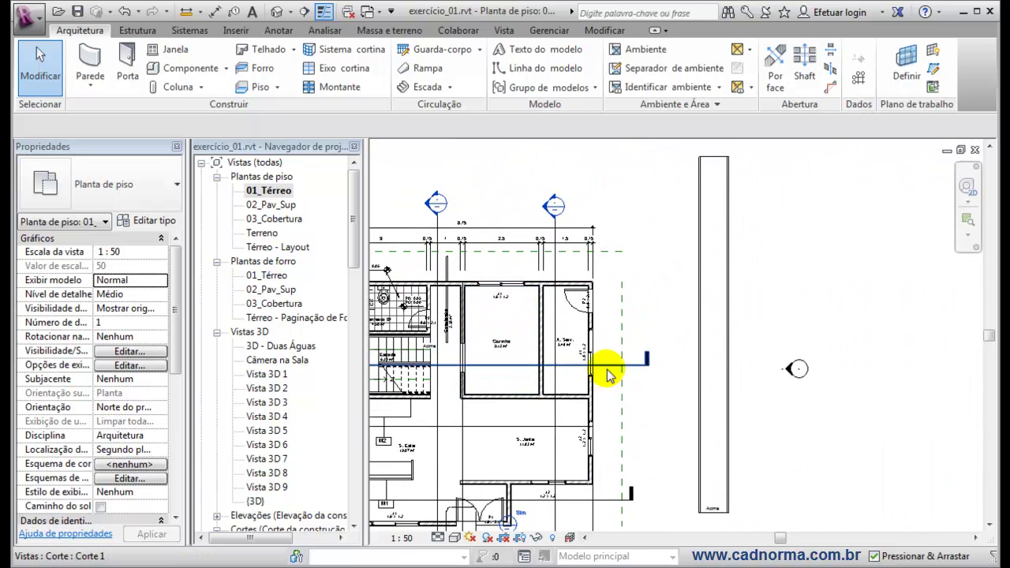
click(282, 15)
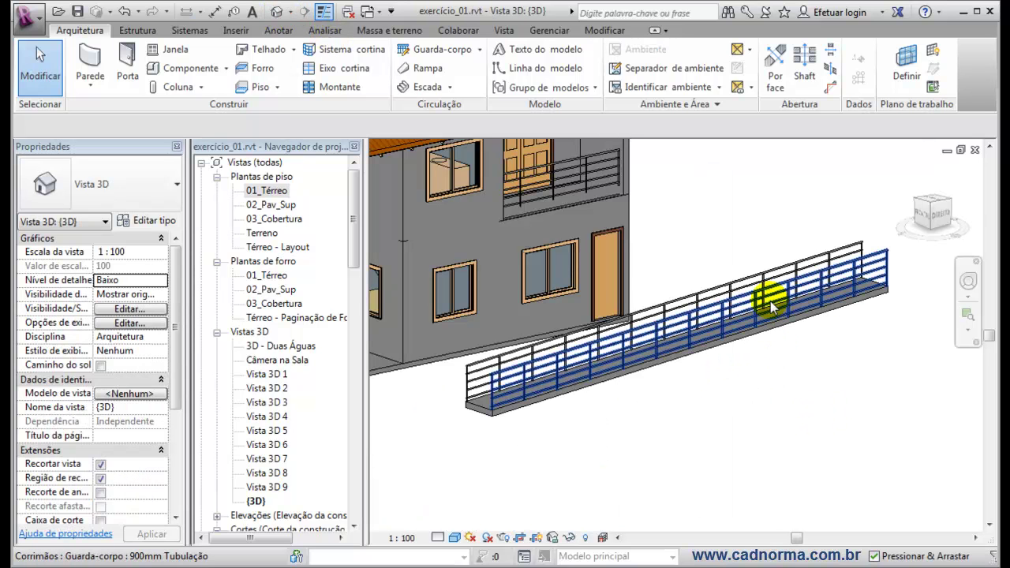
click(482, 49)
click(464, 103)
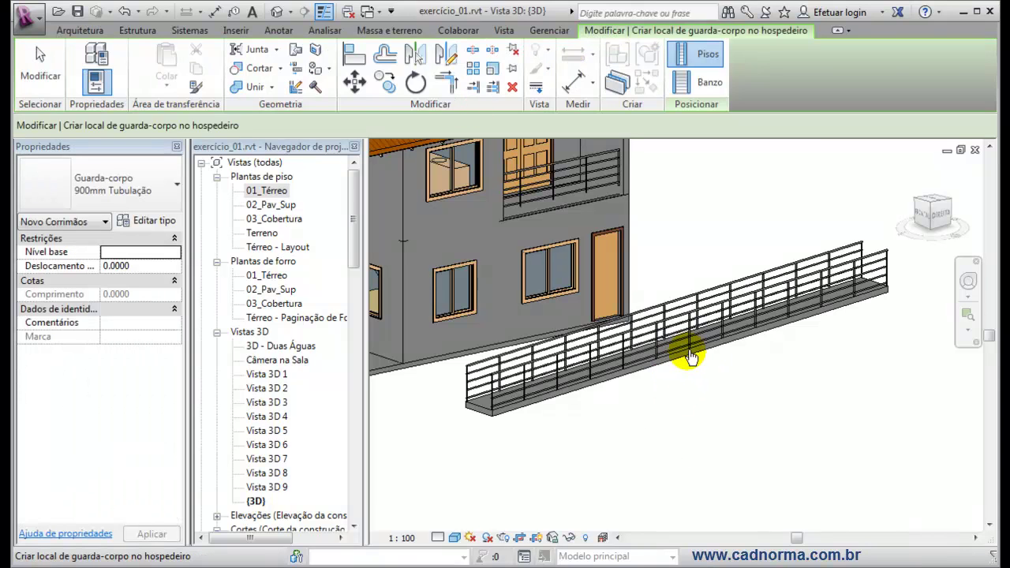
key(Escape)
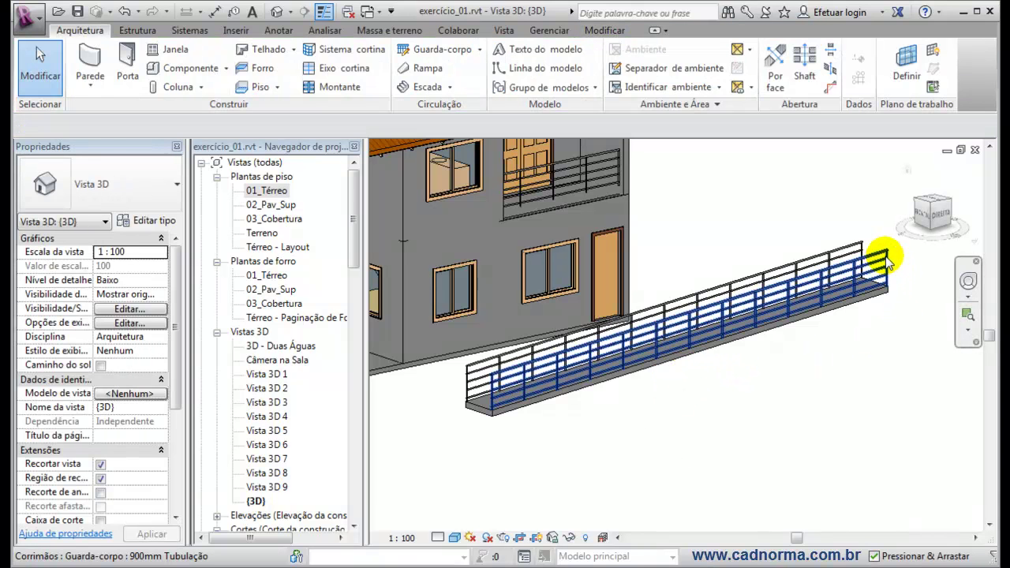
Delete the exterior ramp's railings and insert new 900mm Tubulação railings with the ramp as host.
click(888, 265)
key(Delete)
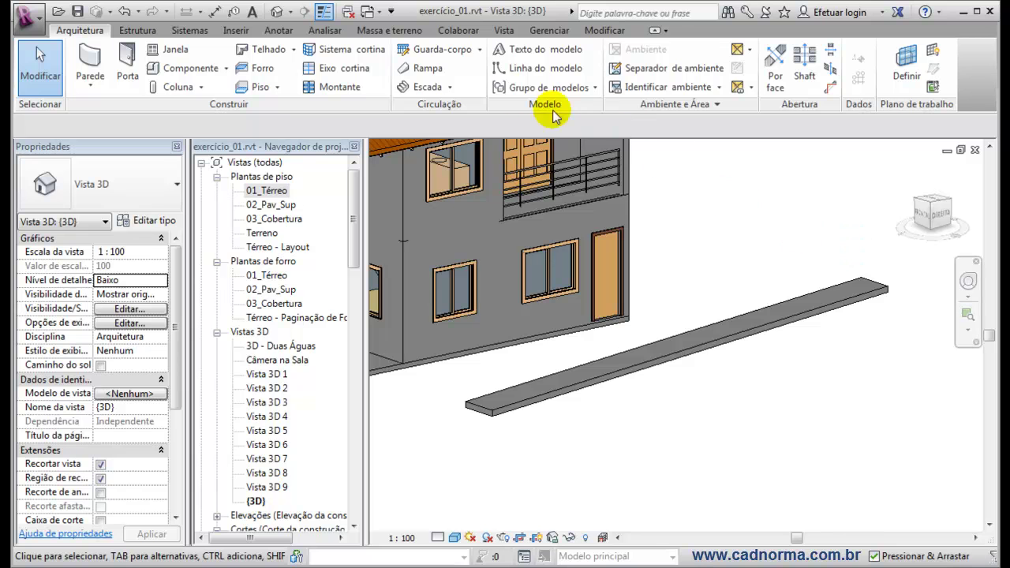
click(479, 49)
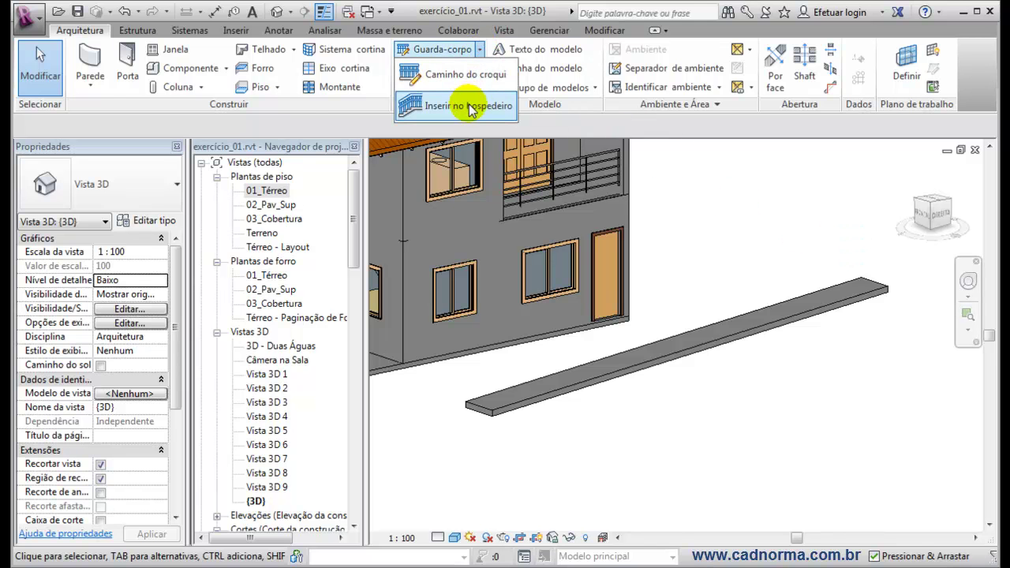
click(470, 106)
click(746, 333)
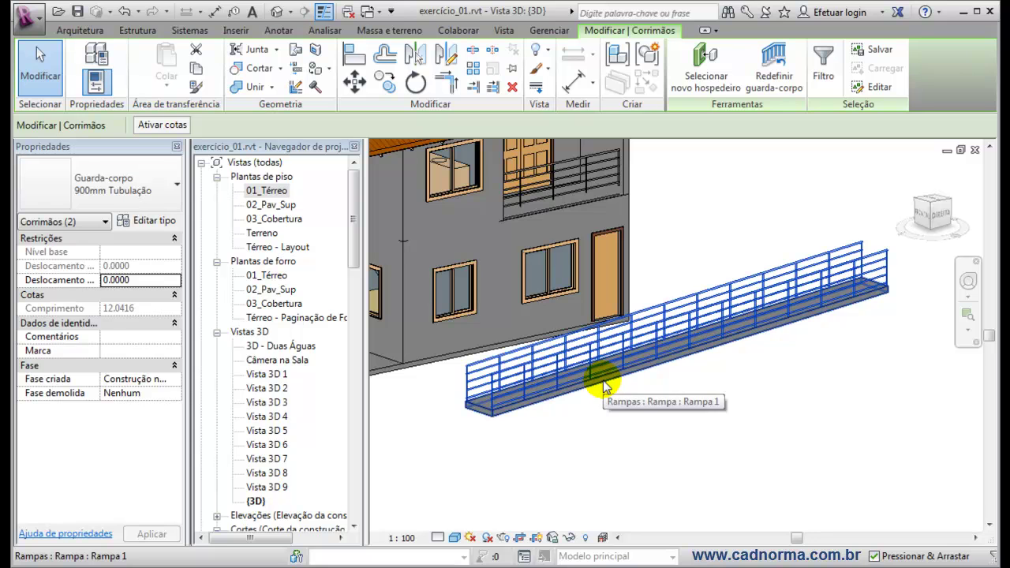
key(Escape)
Return to the 01_Térreo floor plan and frame the staircase.
key(ctrl+Tab)
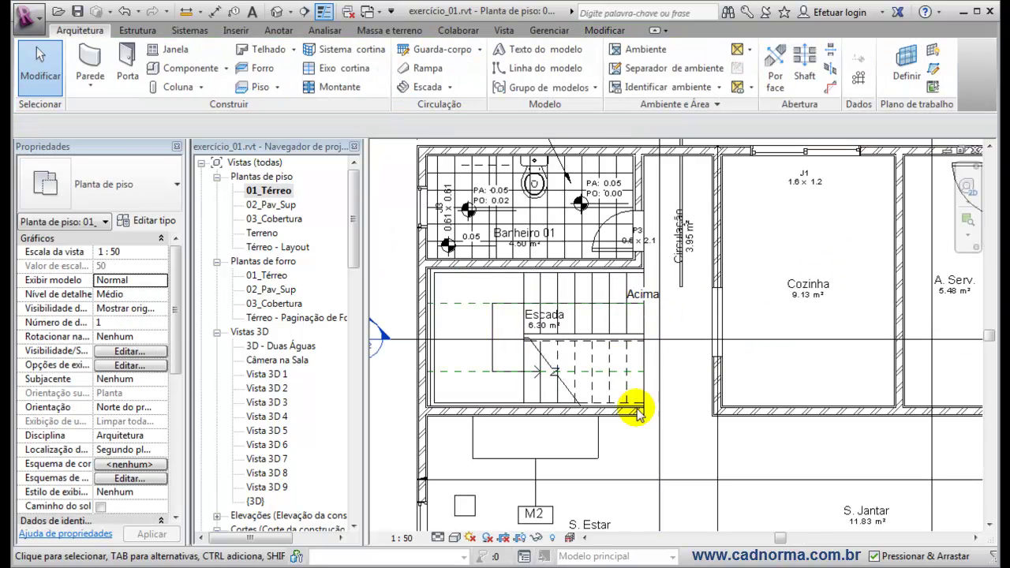
scroll(557, 323, up, 2)
middle_drag(568, 326, 602, 329)
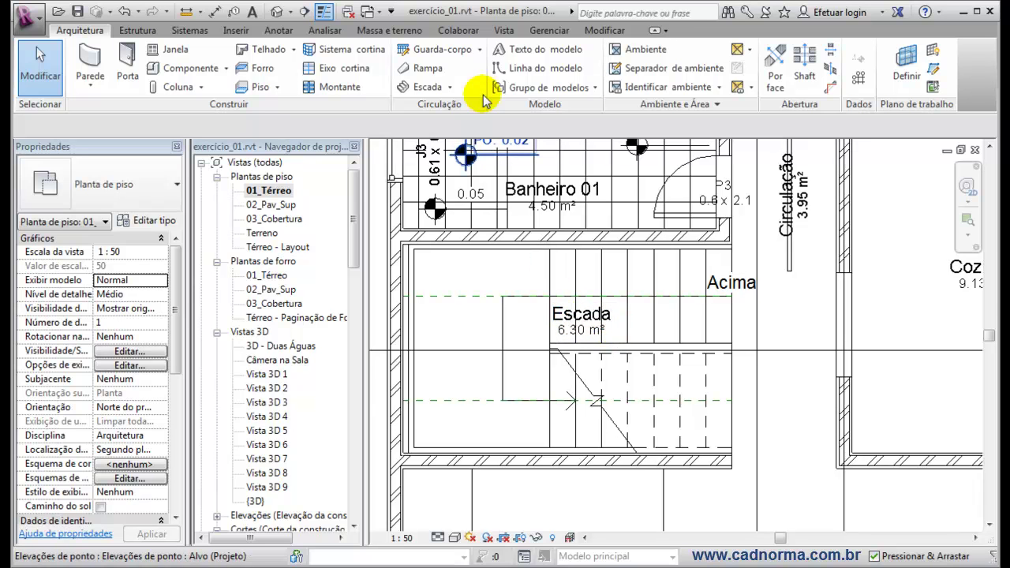
Try inserting 900mm Tubulação railings on the staircase as host with the Banzo (stringer) position.
click(480, 51)
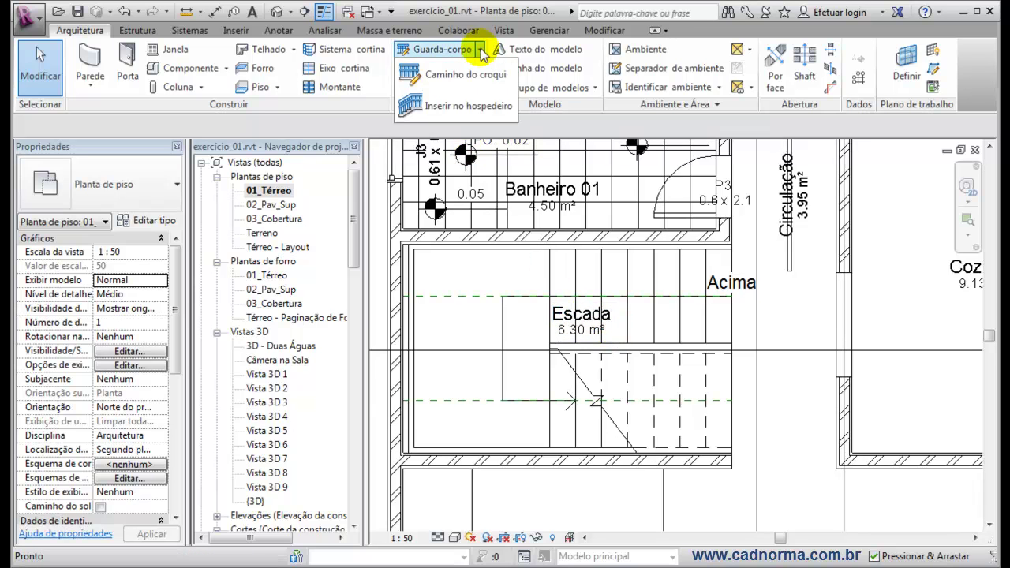
click(442, 106)
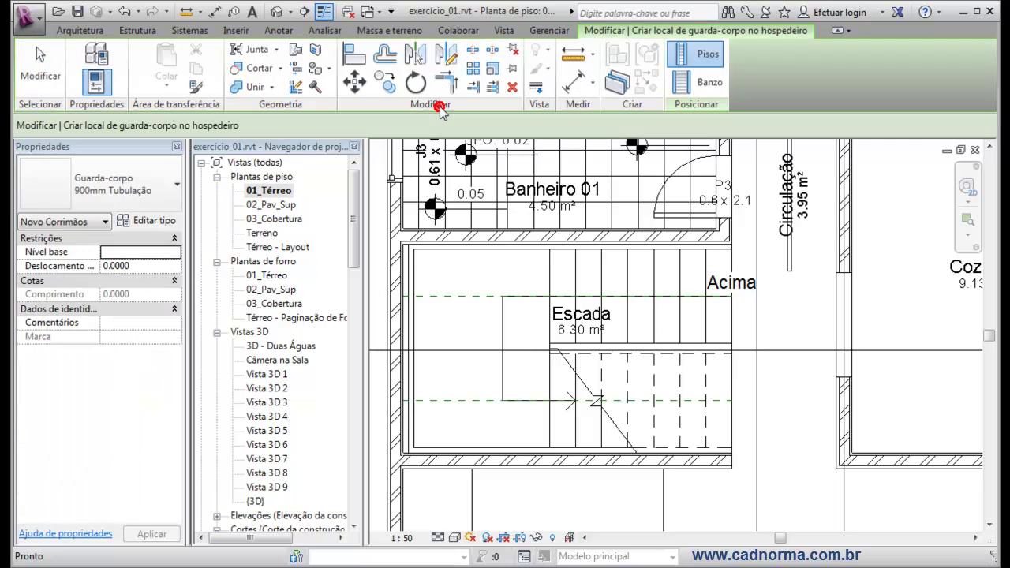
click(692, 83)
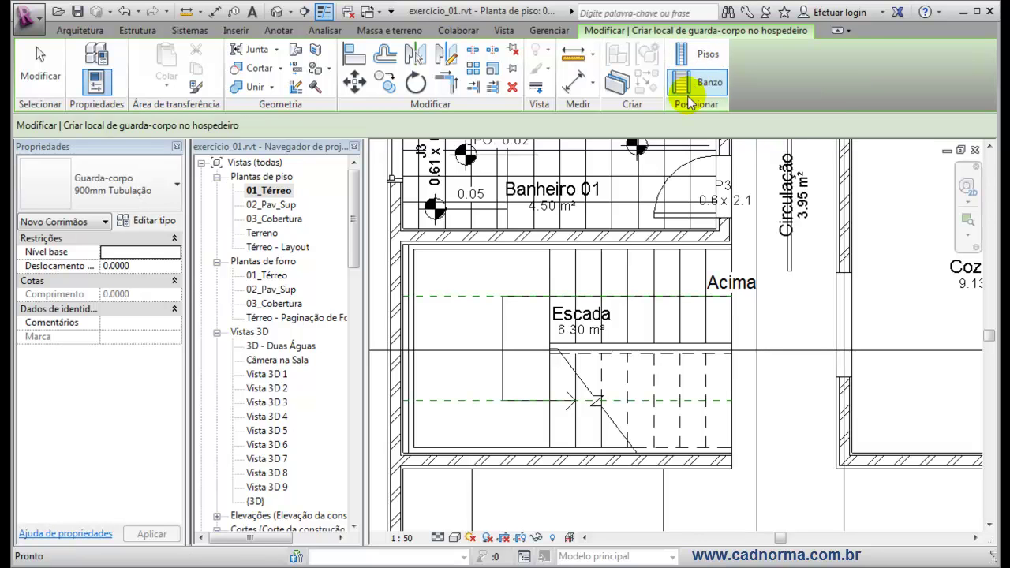
click(667, 303)
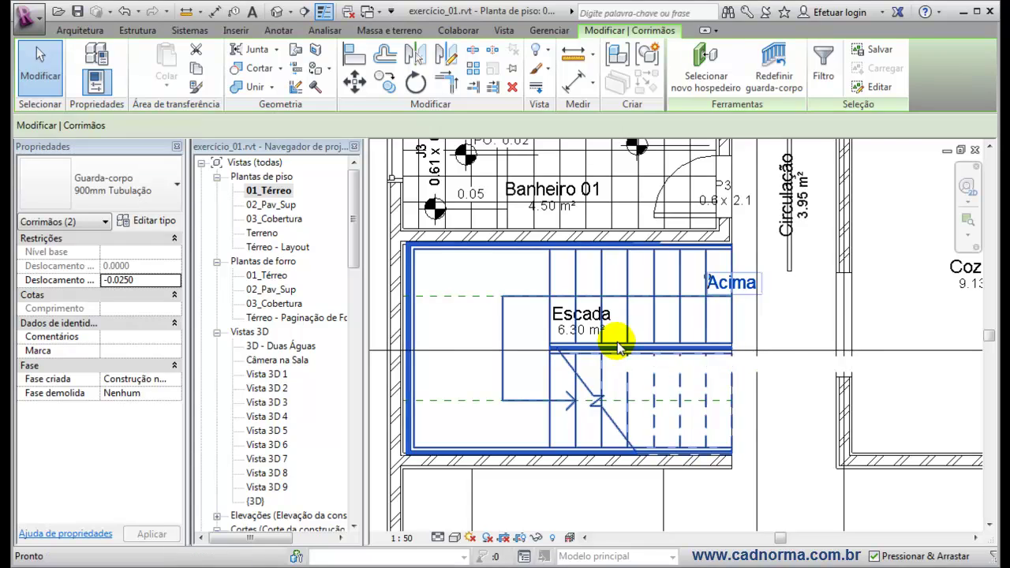
key(Escape)
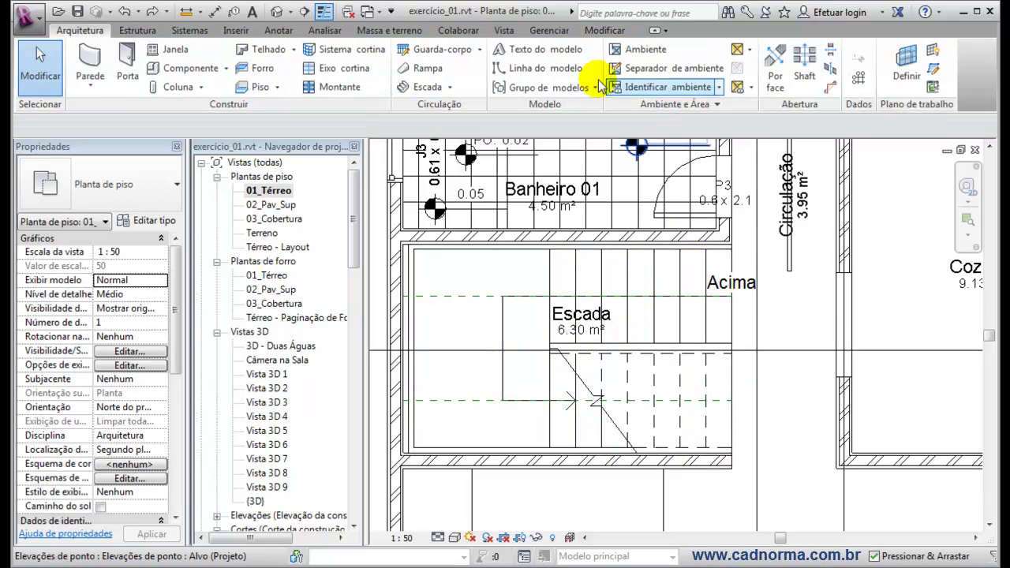
Try the Pisos (treads) position for the staircase's hosted 900mm Tubulação railings.
click(478, 49)
click(450, 104)
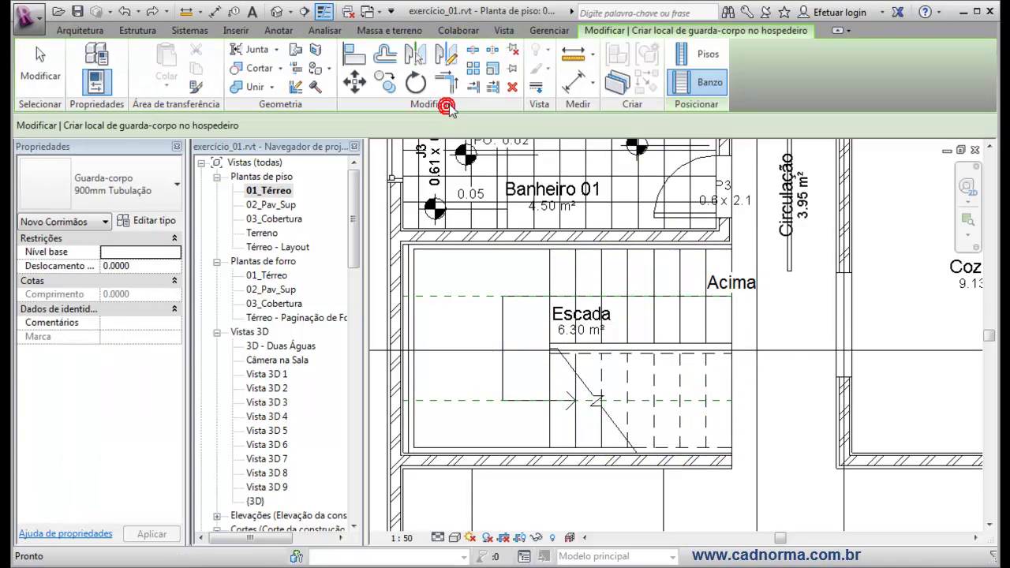
click(656, 270)
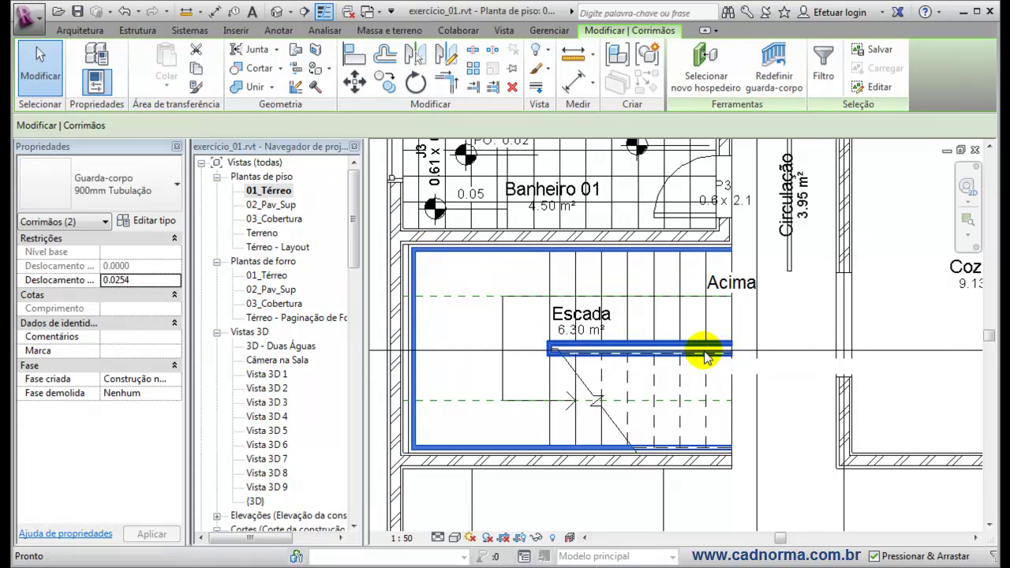
key(Escape)
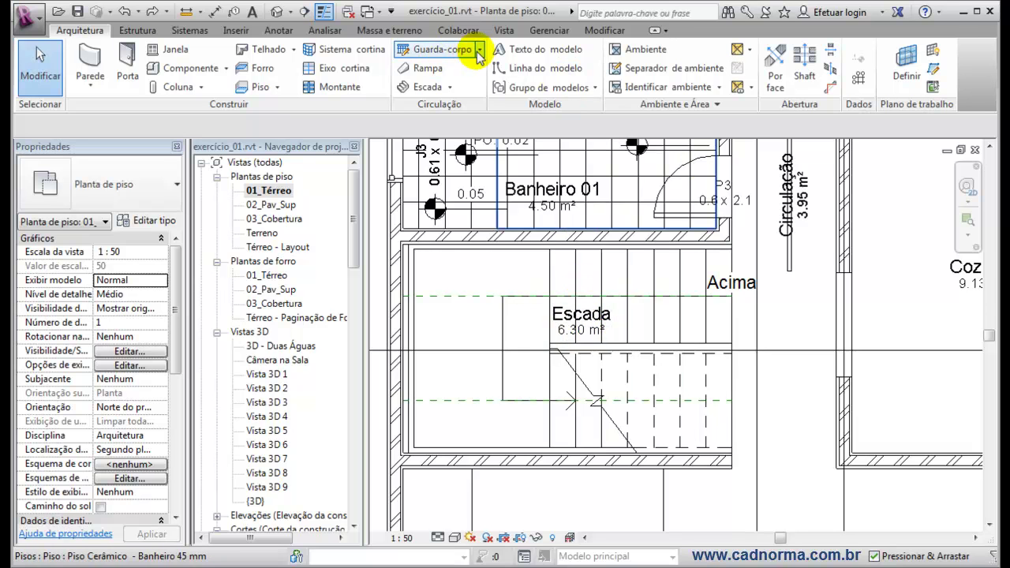
Place hosted 900mm Tubulação railings on both sides of the staircase, positioned on the Banzo (stringer).
click(480, 49)
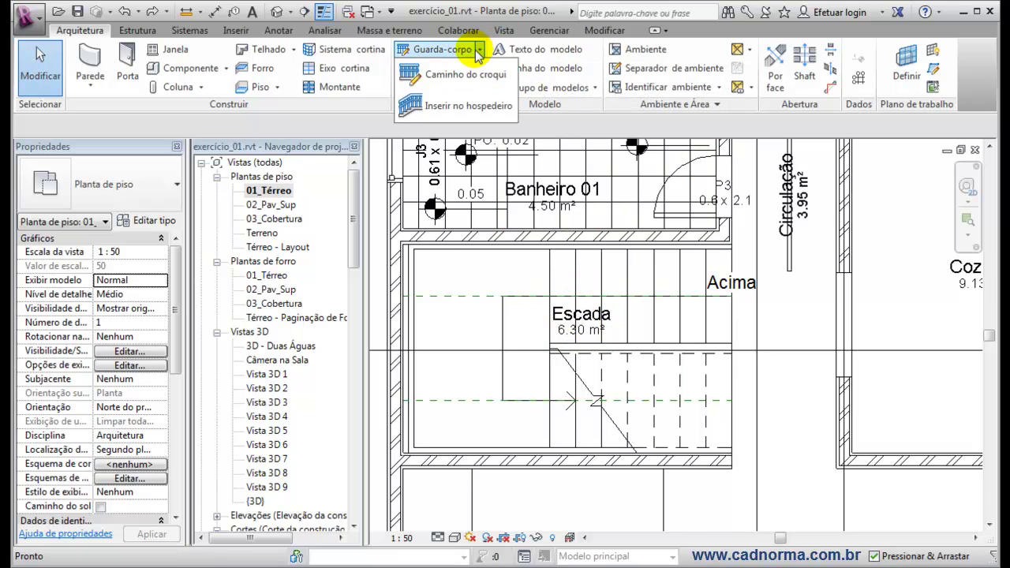
click(454, 105)
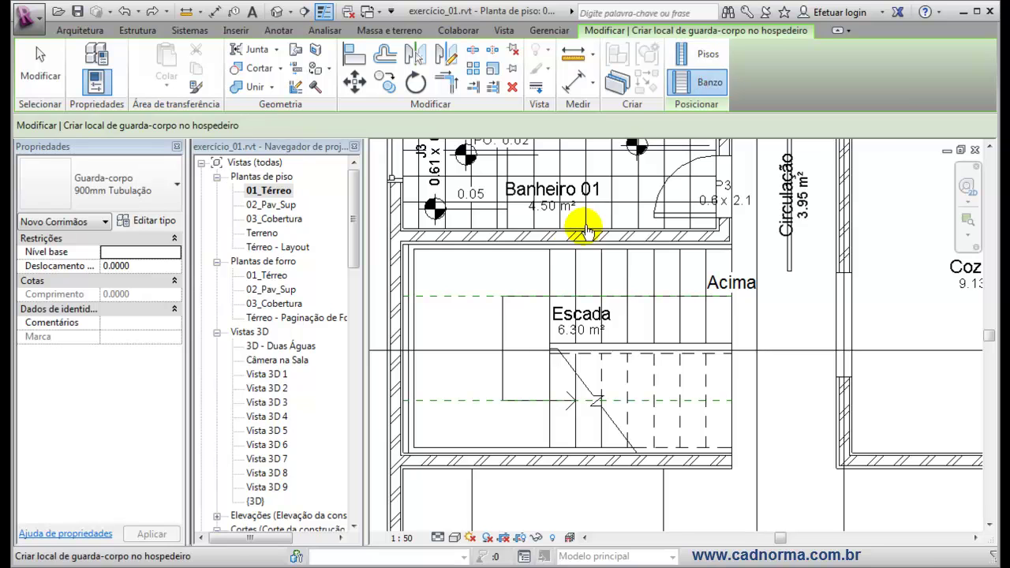
click(676, 281)
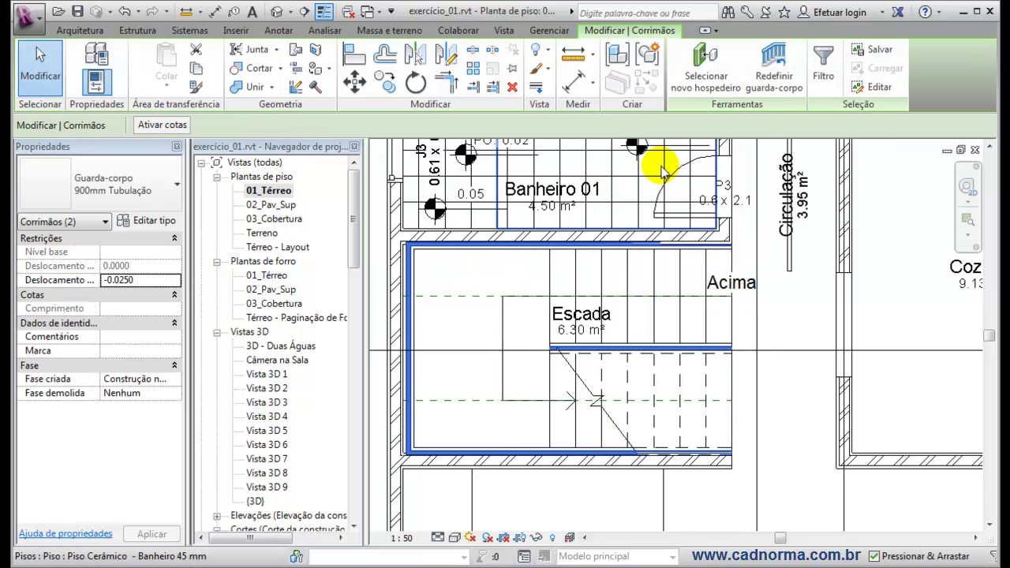
Open the Vista 3D 9 camera view and examine how the new railings sit on the stair stringers.
double_click(266, 487)
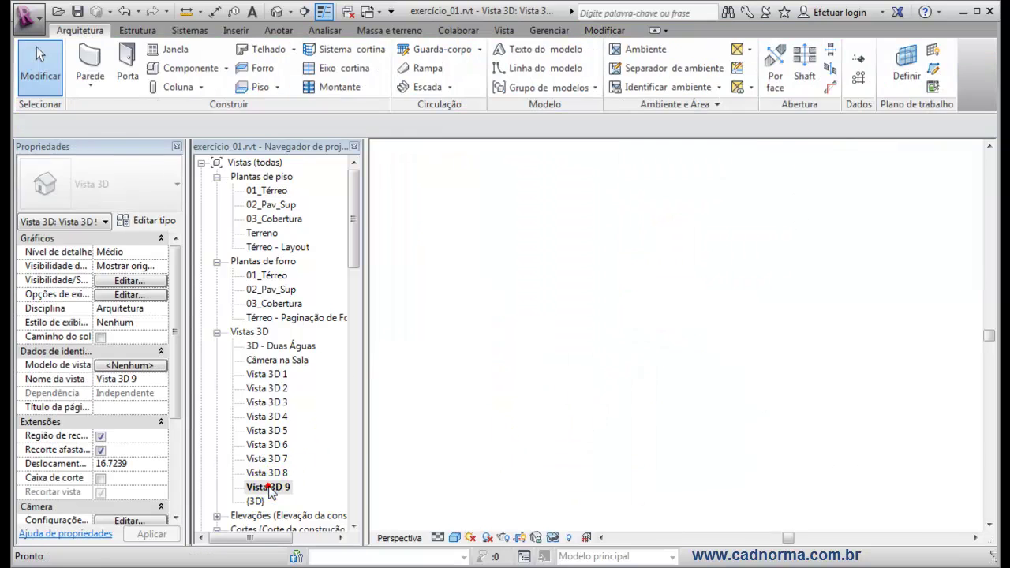
scroll(762, 447, up, 5)
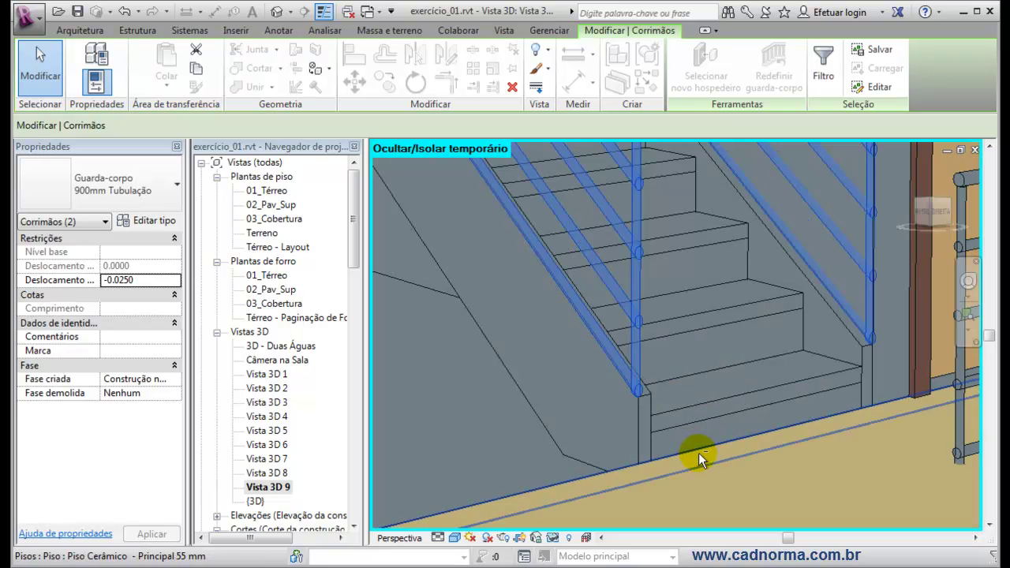
scroll(702, 462, down, 3)
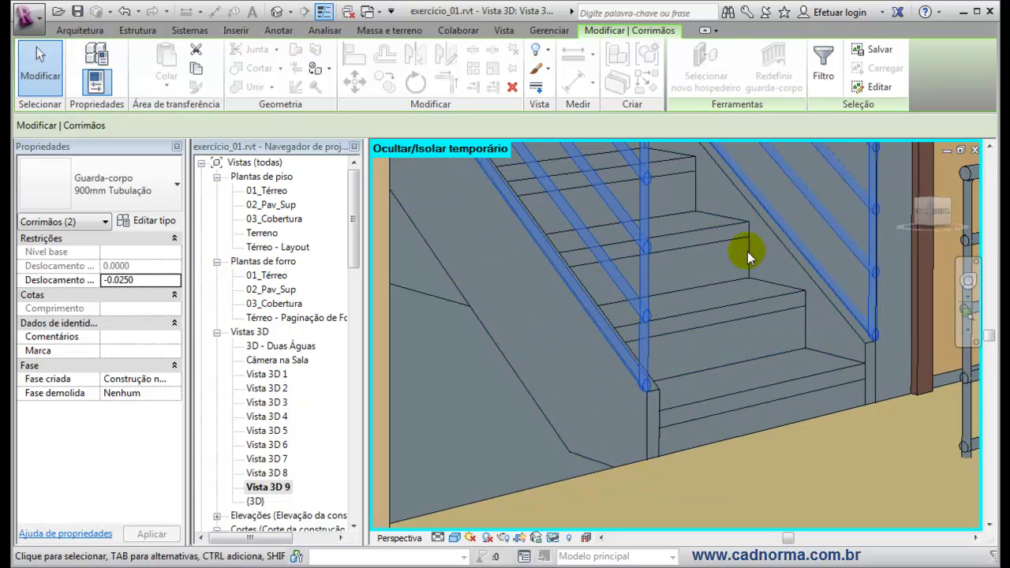
In the 01_Térreo floor plan, delete the two horizontal reference planes crossing the front slab outside the entrance.
scroll(860, 457, down, 4)
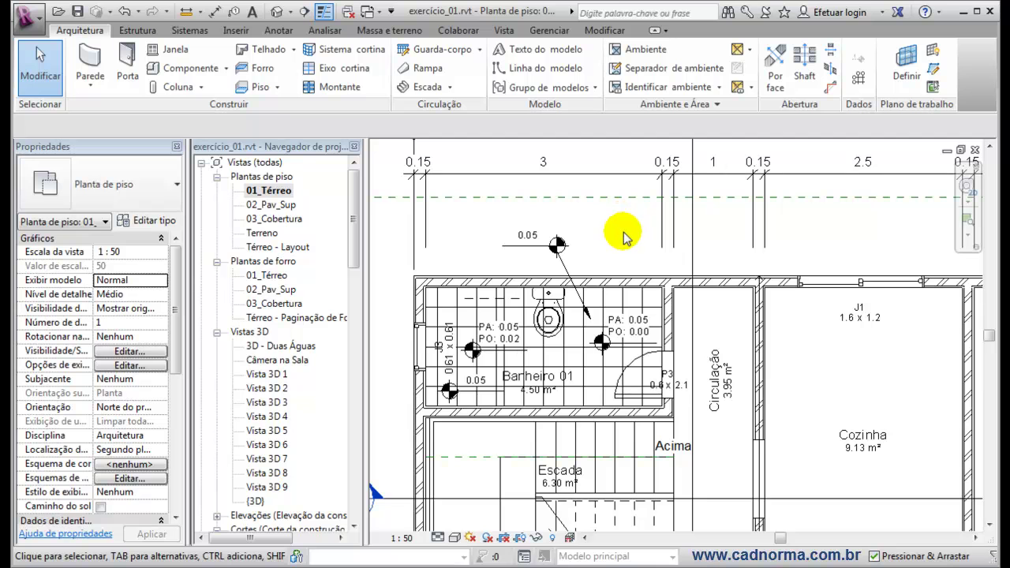
scroll(708, 324, down, 5)
middle_drag(732, 472, 626, 260)
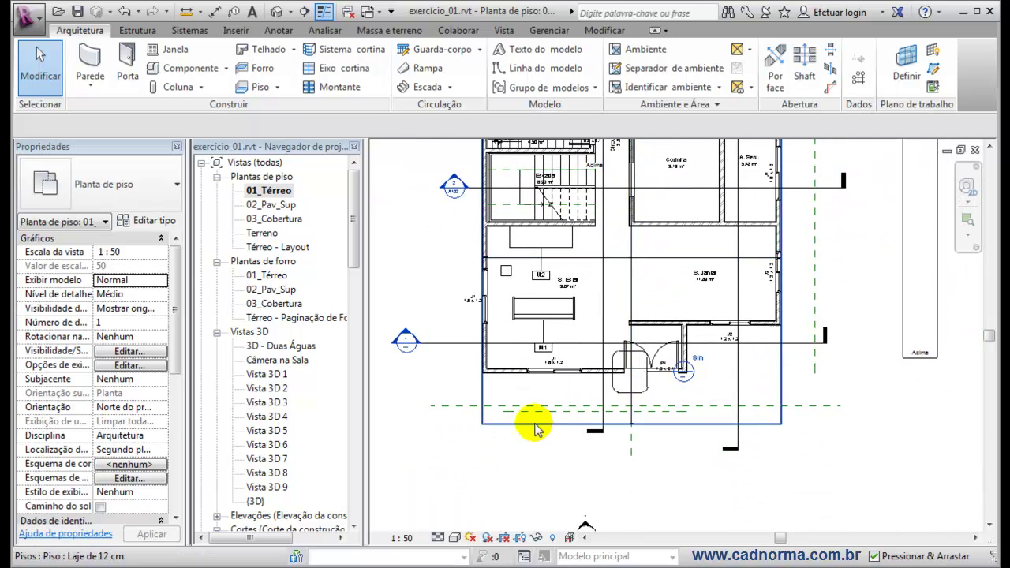
scroll(541, 430, up, 2)
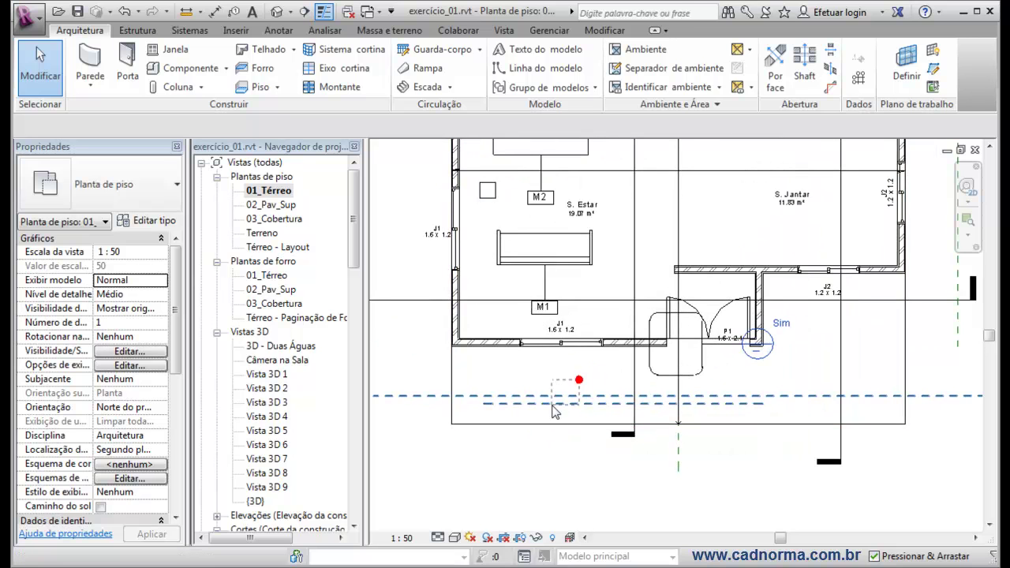
click(549, 404)
key(Delete)
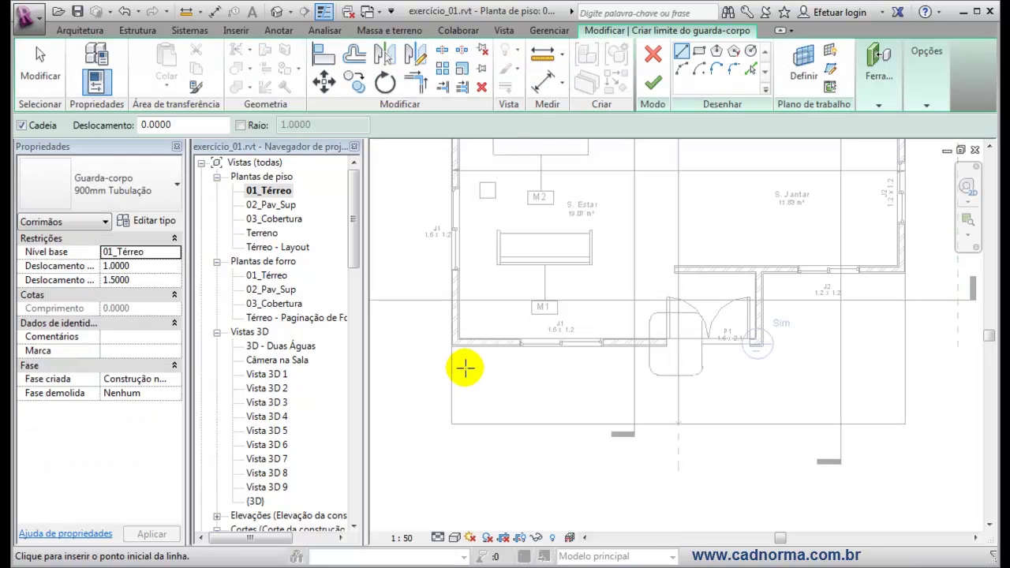
Sketch a straight 900mm Tubulação railing path about 8.4 m long just inside the slab's front edge and finish the sketch.
click(462, 414)
click(895, 415)
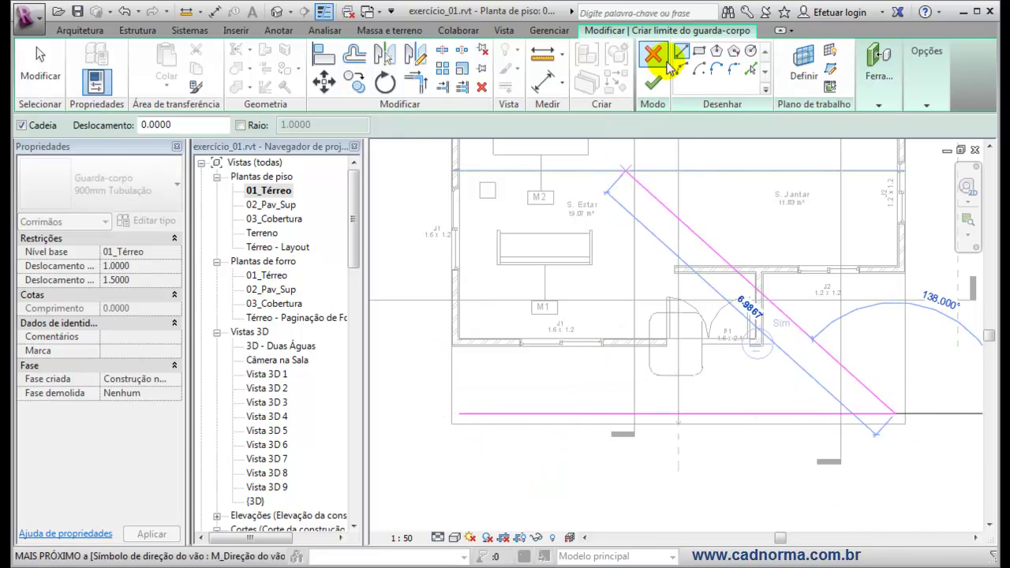
click(655, 82)
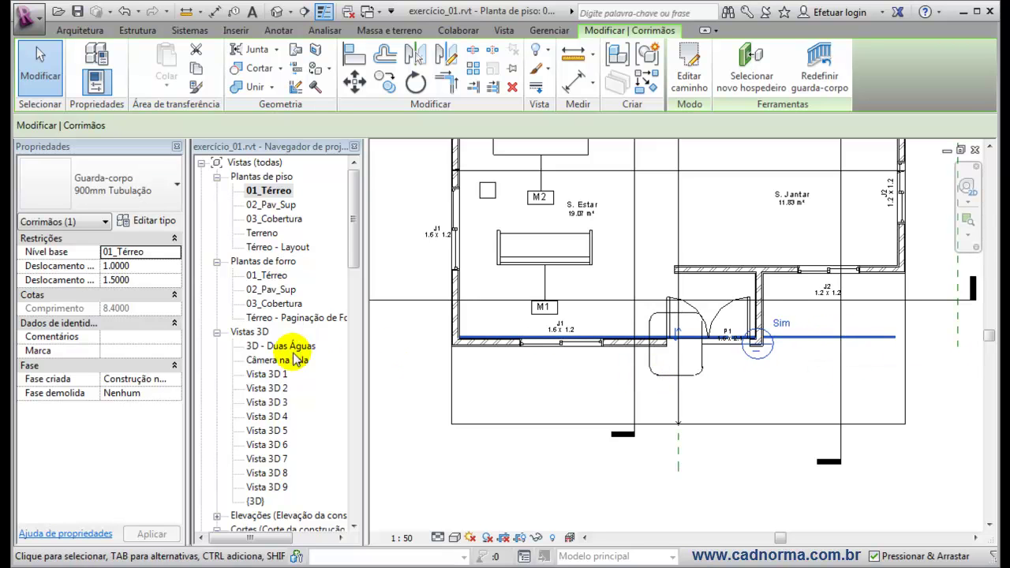
Set both offset values of the new front railing to 0.0000.
click(144, 266)
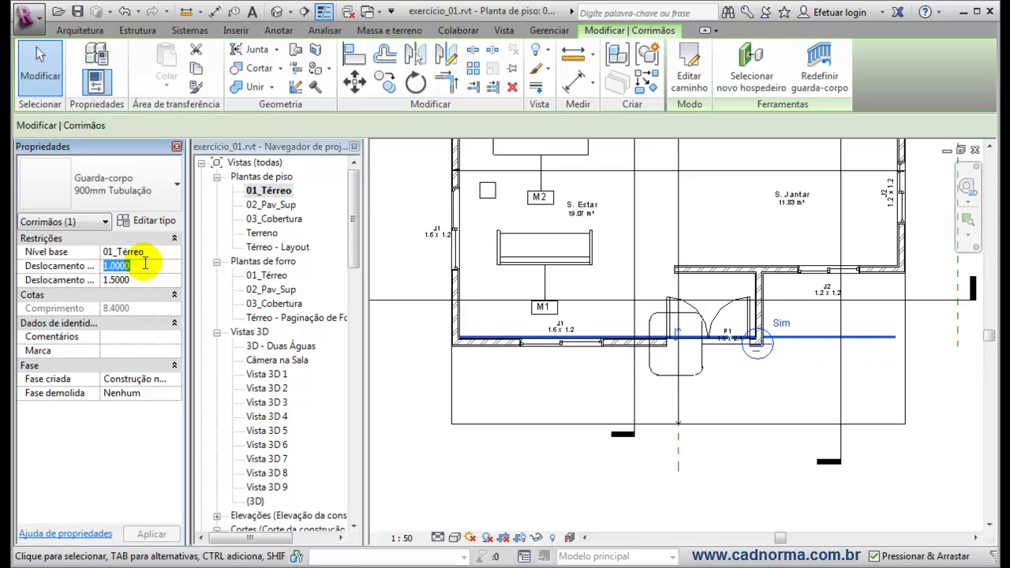
click(140, 279)
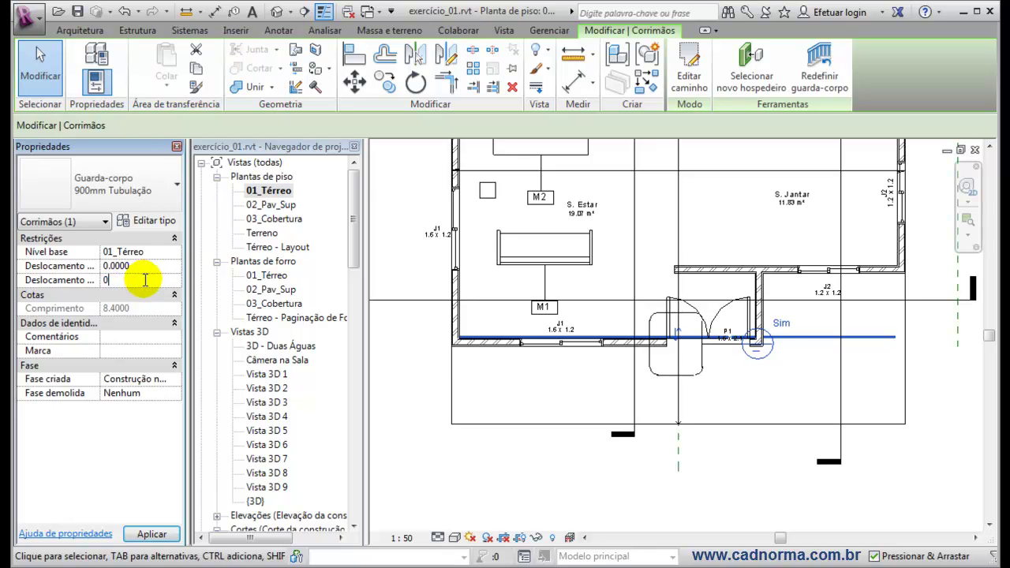
text(0000)
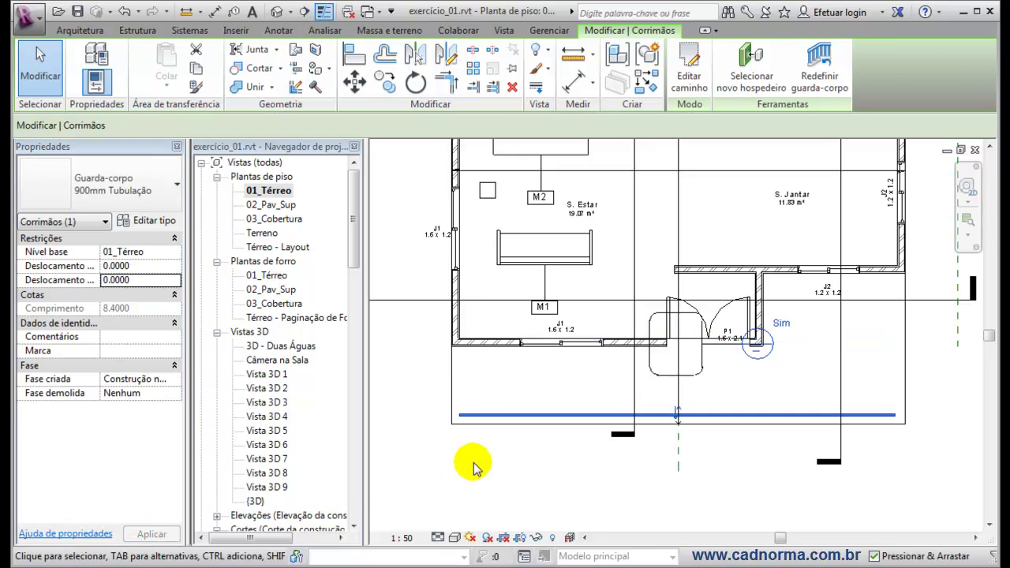
click(474, 466)
Open the {3D} view, select the new railing on the front slab and review its base level and offsets.
click(277, 12)
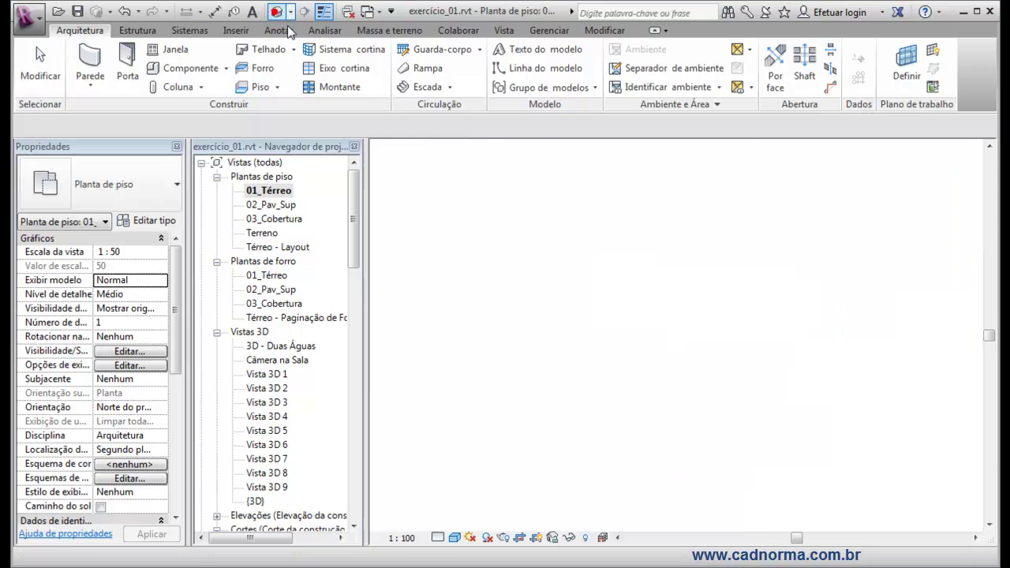
shift+middle_drag(547, 390, 532, 438)
scroll(532, 438, up, 3)
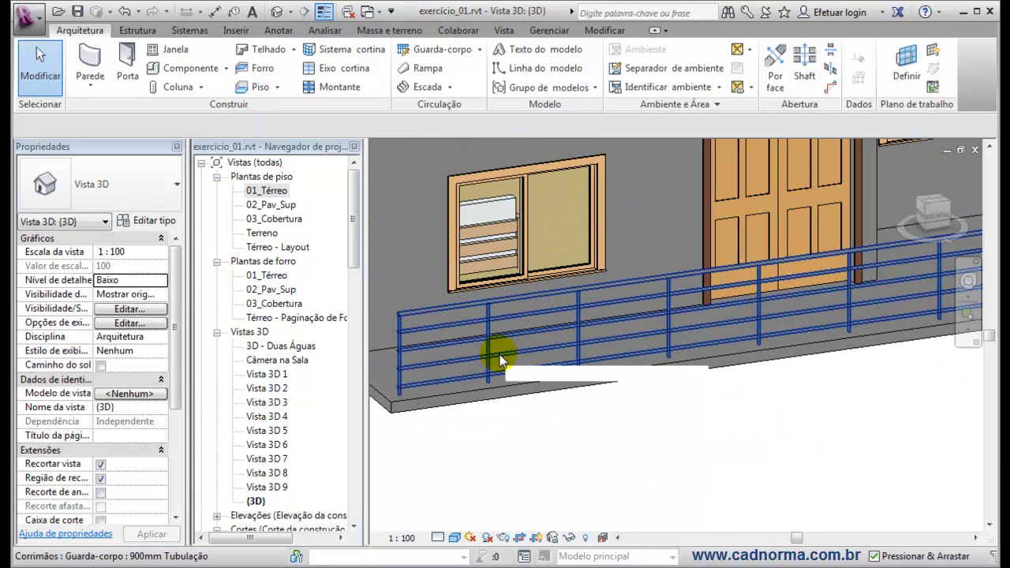
click(483, 307)
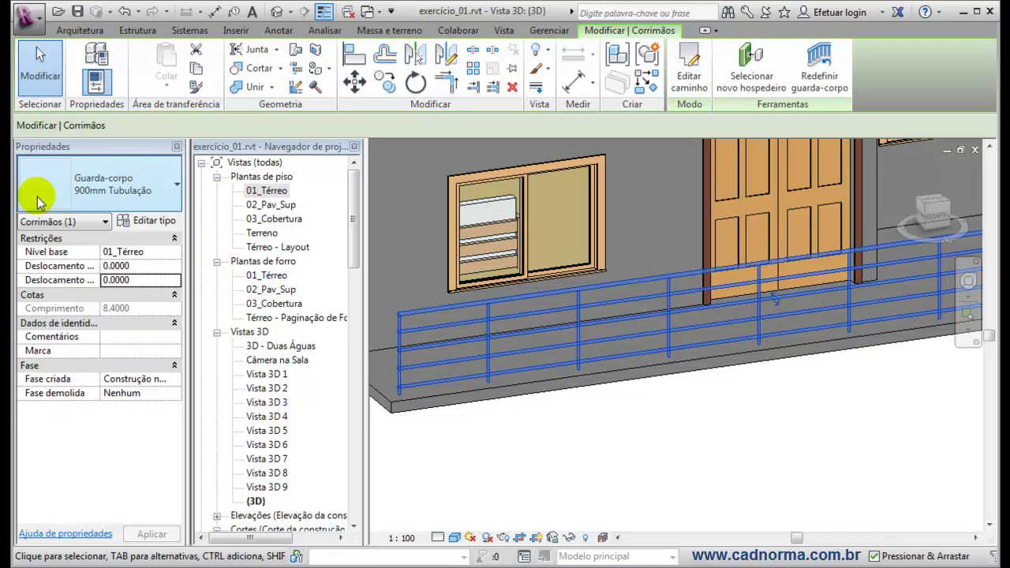
click(150, 251)
click(147, 265)
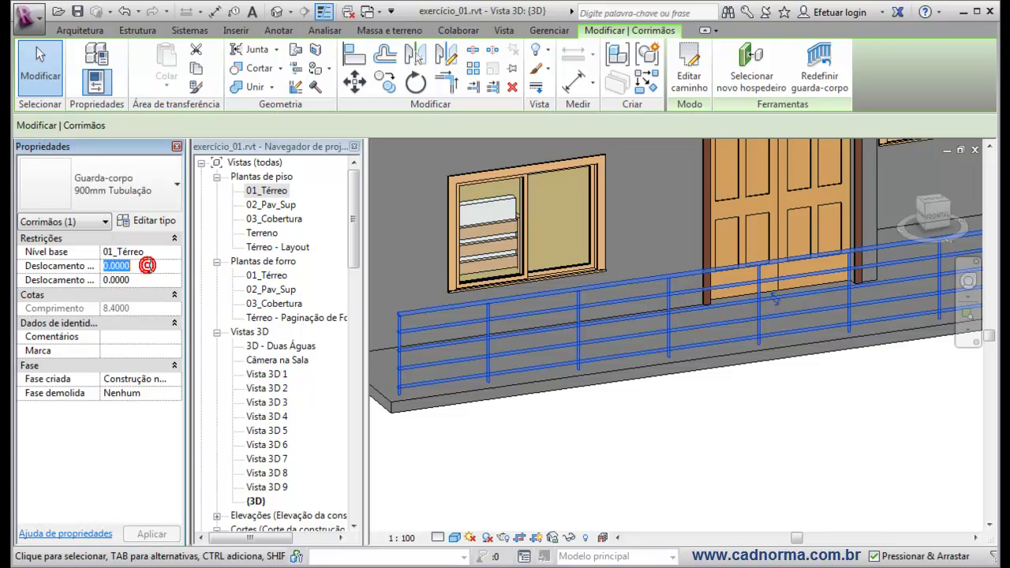
click(140, 279)
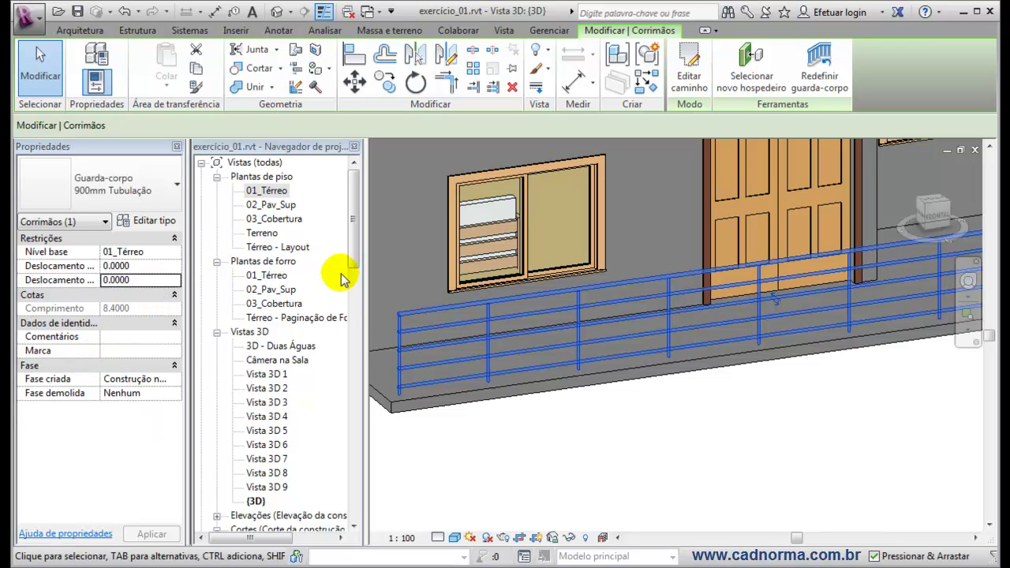
Open the type properties of the 900mm Tubulação railing and examine its construction parameters.
click(138, 220)
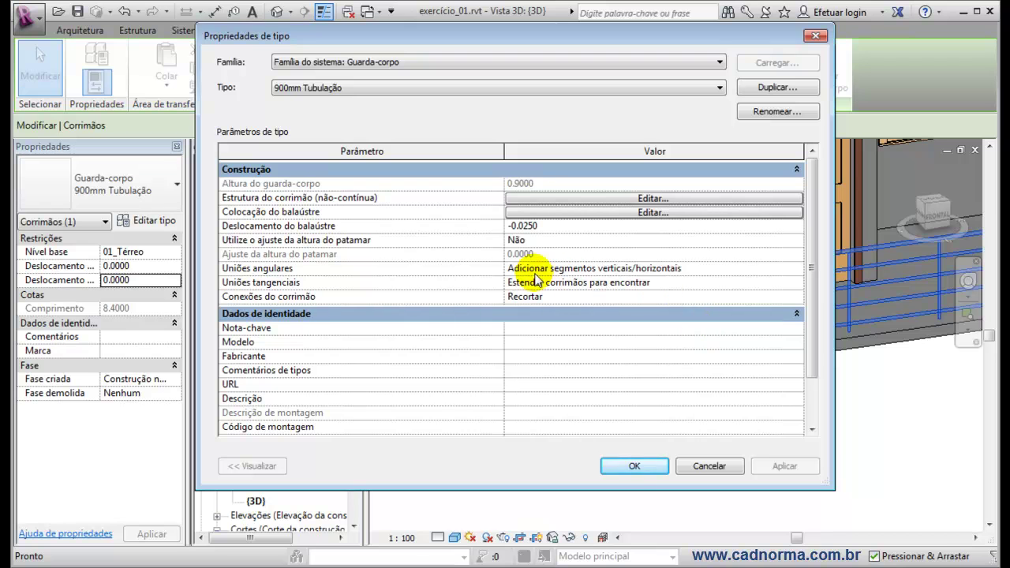
drag(834, 339, 760, 342)
key(alt+Tab)
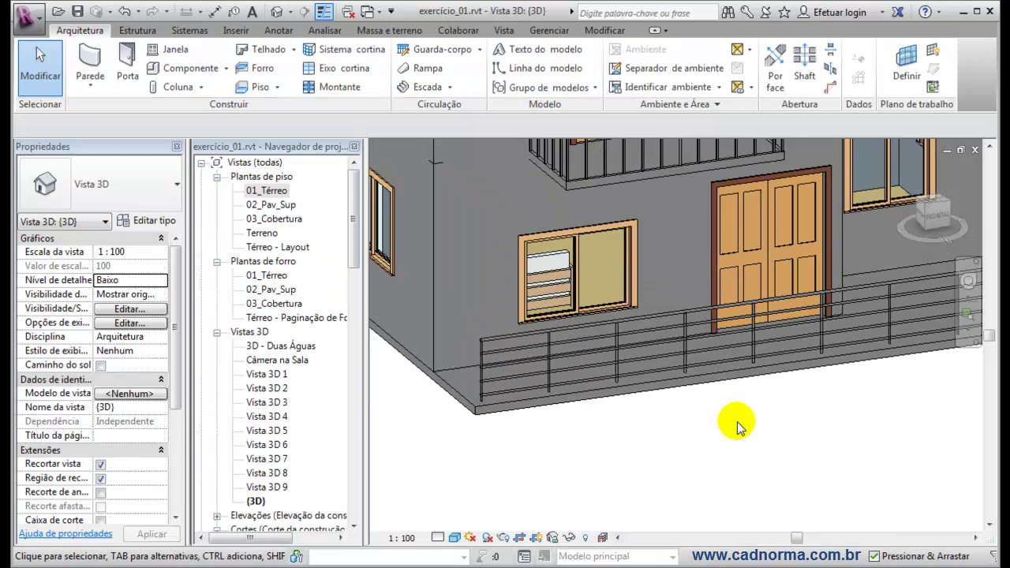
Reselect the front railing and examine its type parameters and the rails defined in its non-continuous rail structure.
middle_drag(737, 423, 684, 425)
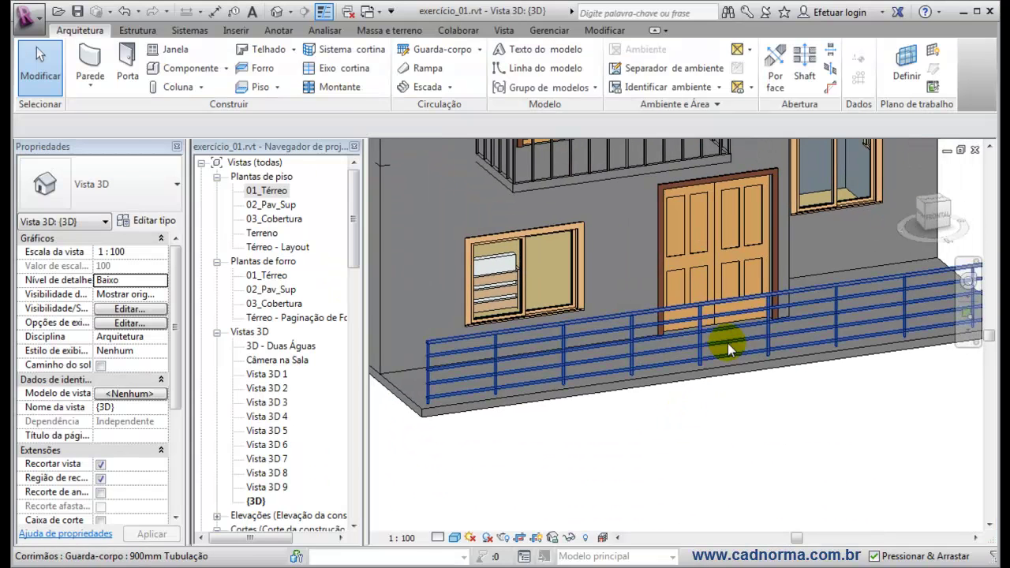
click(796, 299)
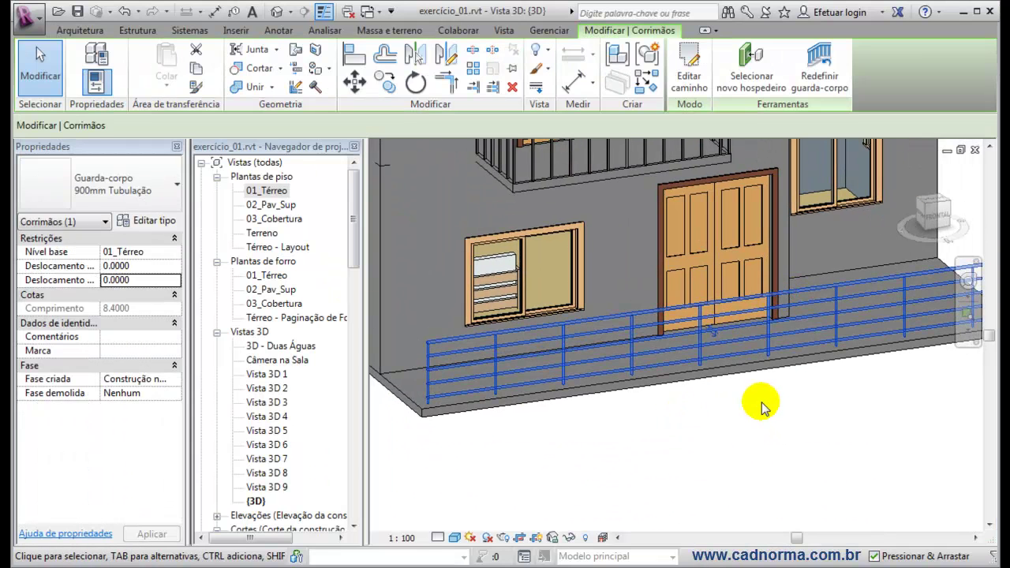
scroll(750, 408, down, 1)
shift+middle_drag(708, 426, 744, 427)
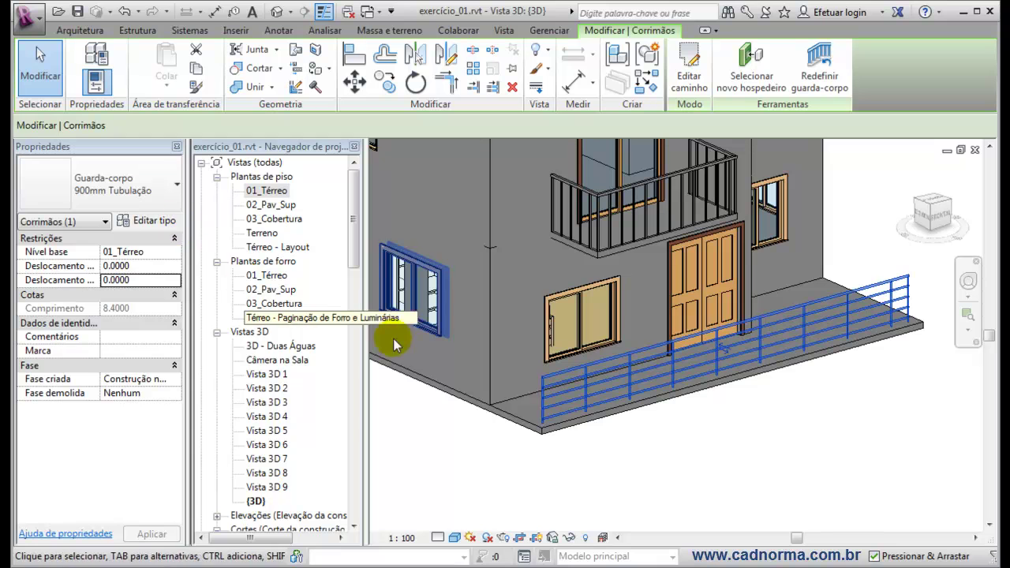
click(150, 221)
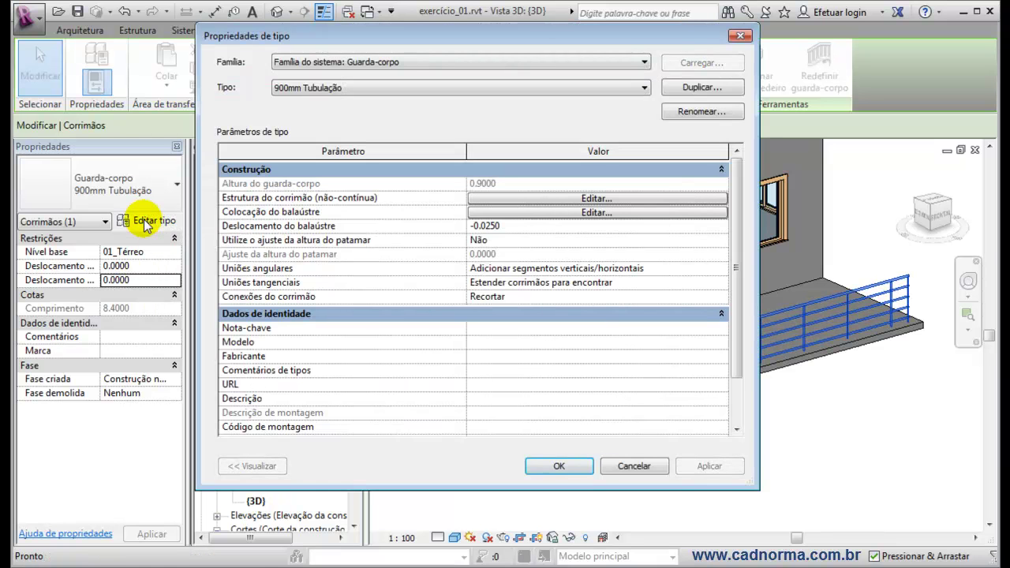
drag(481, 34, 464, 55)
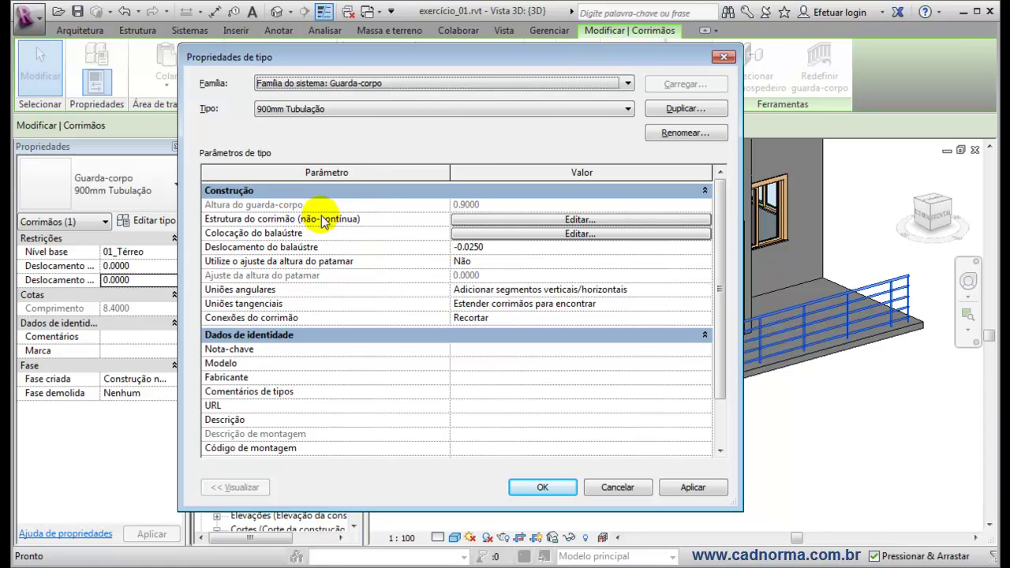
drag(608, 63, 508, 76)
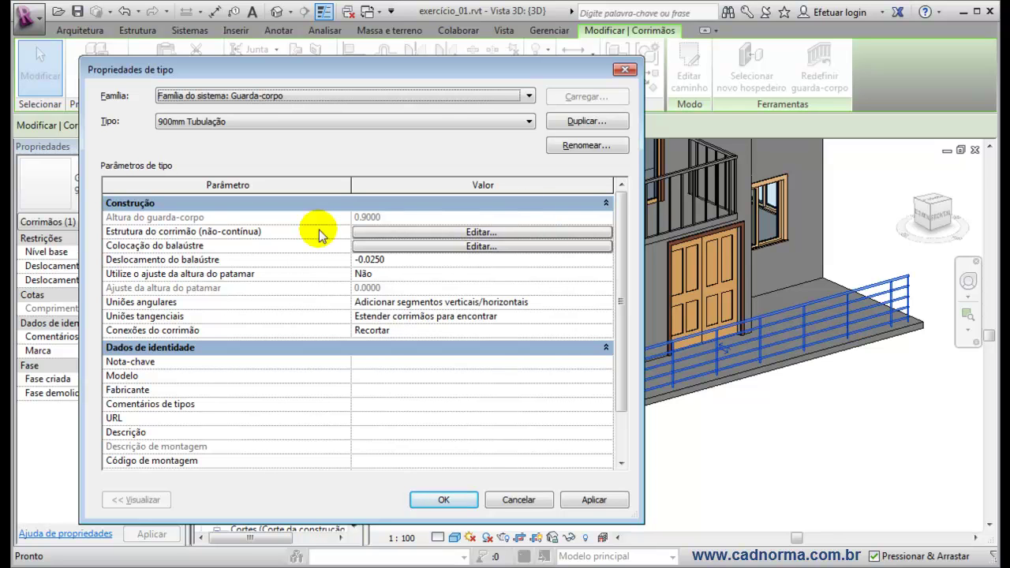
drag(379, 69, 391, 55)
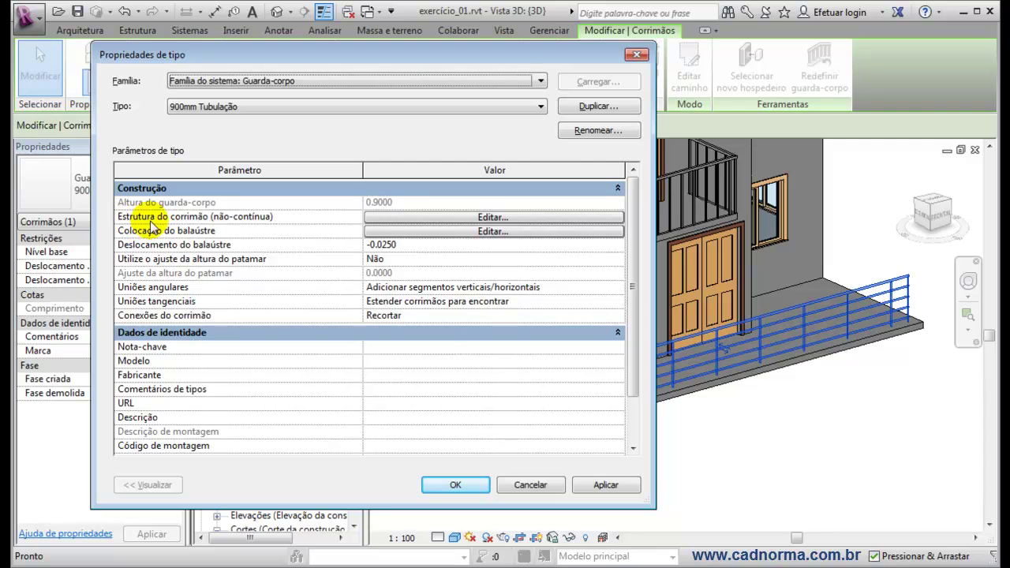
click(530, 218)
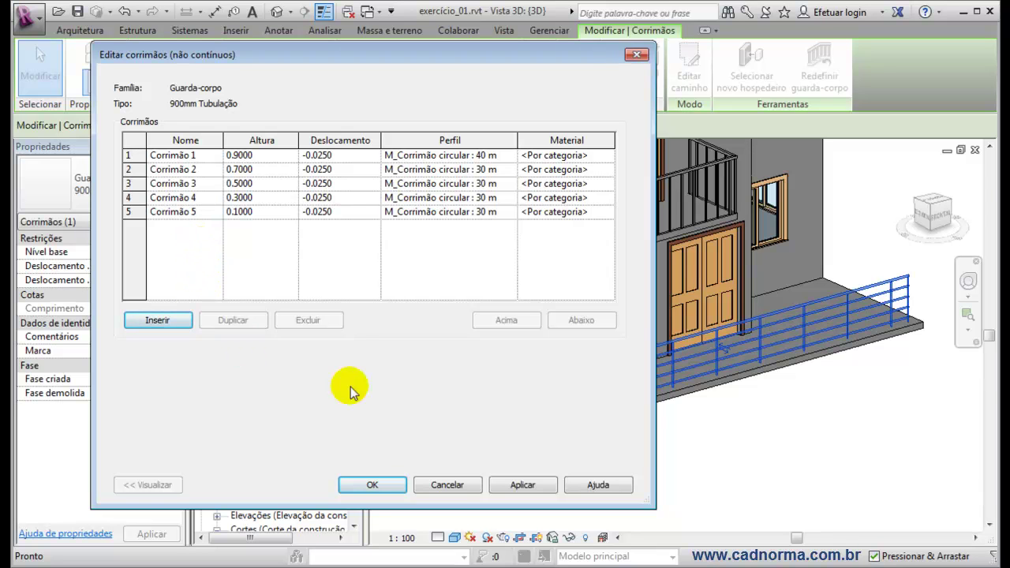
click(456, 488)
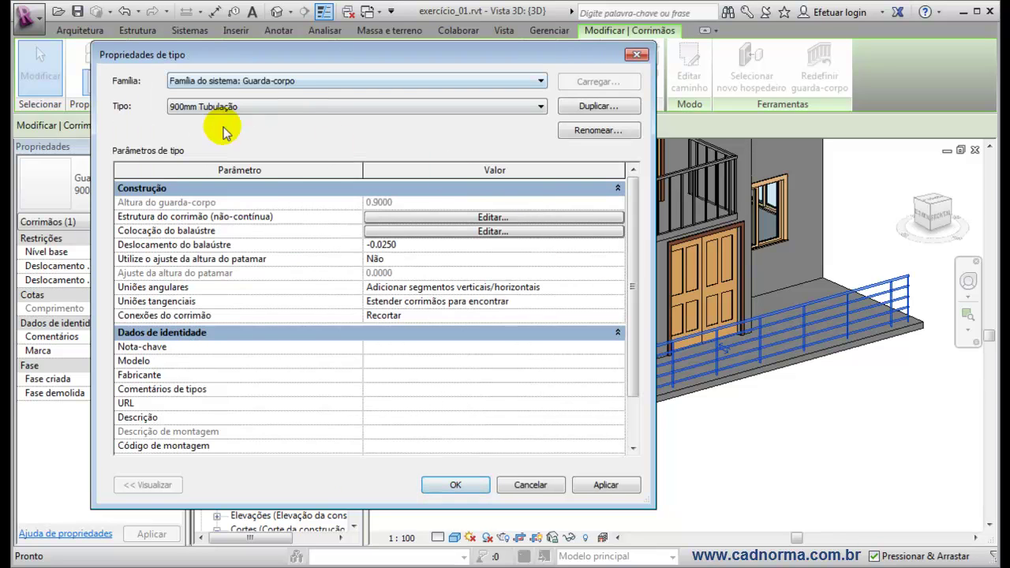
Duplicate the 900mm Tubulação railing type under the name "Modelo de Estudo".
click(607, 106)
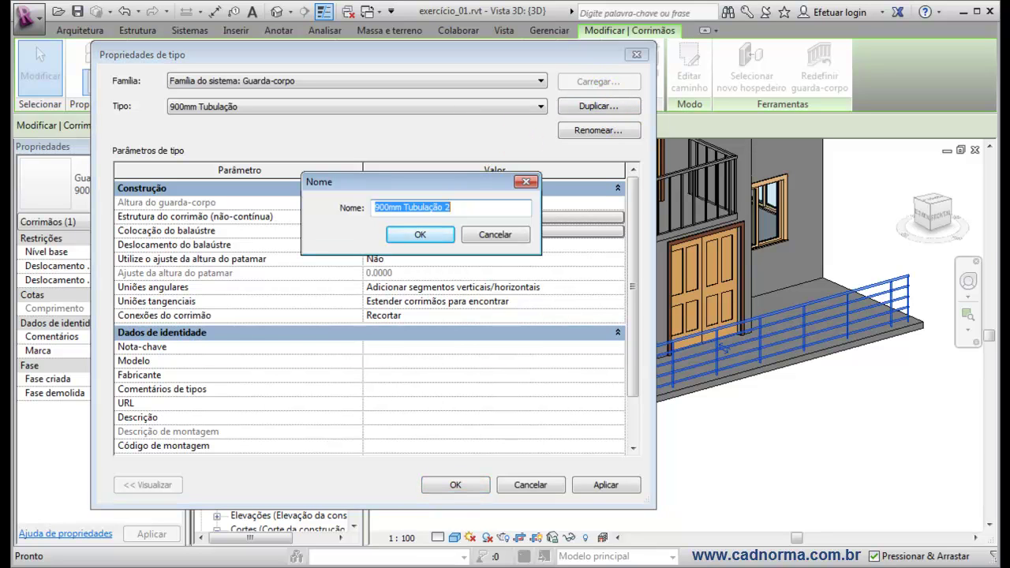
text(Modelo de Estudo)
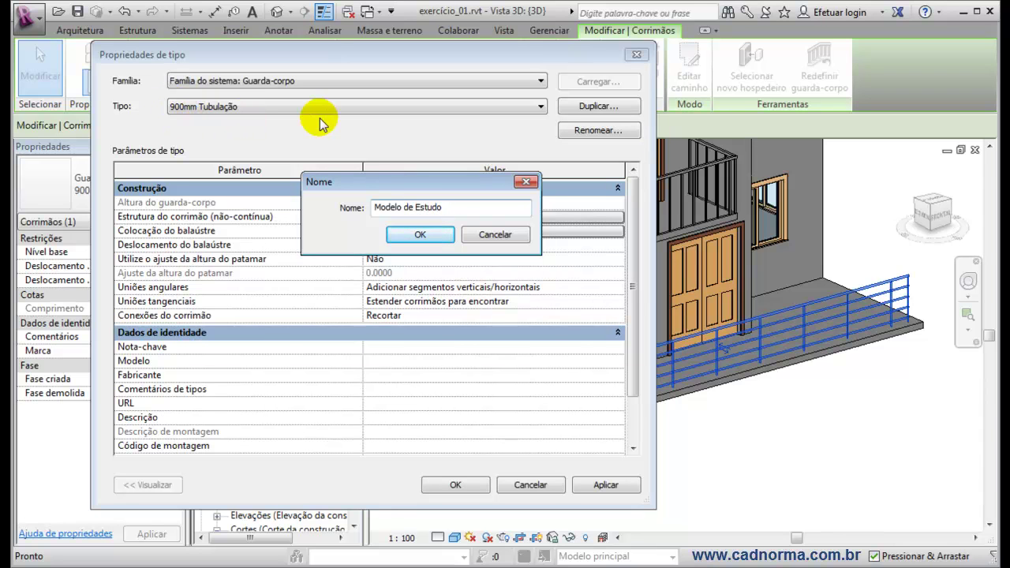
click(422, 234)
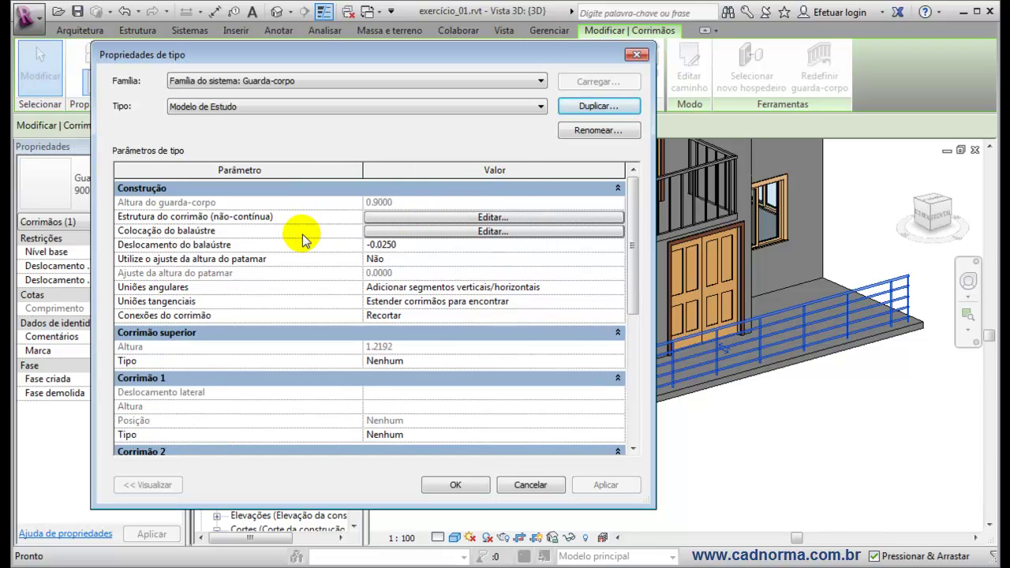
Insert a new rail in the non-continuous rail structure, name it "Intermediário" and set its height to 0.8.
click(484, 216)
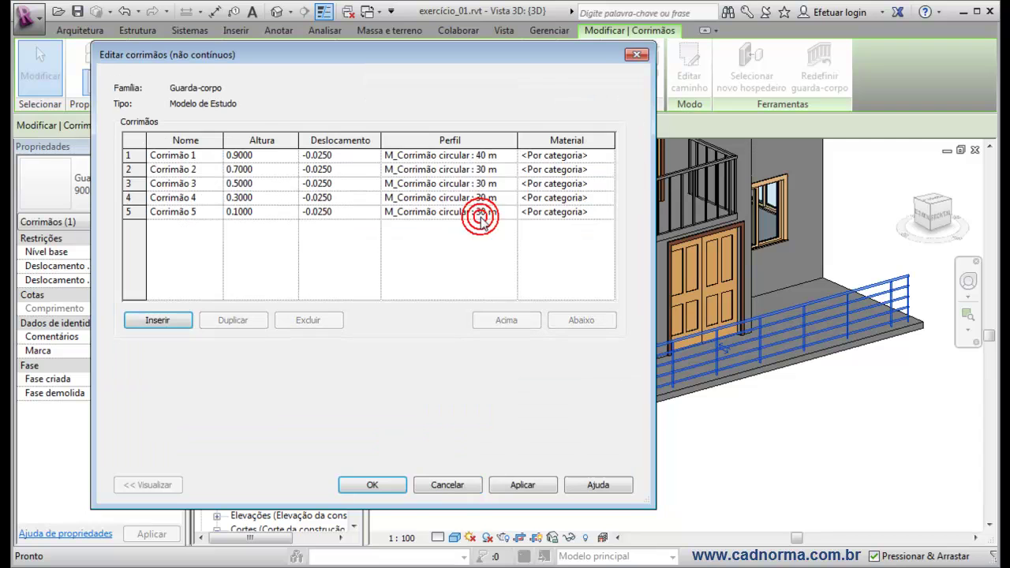
click(163, 320)
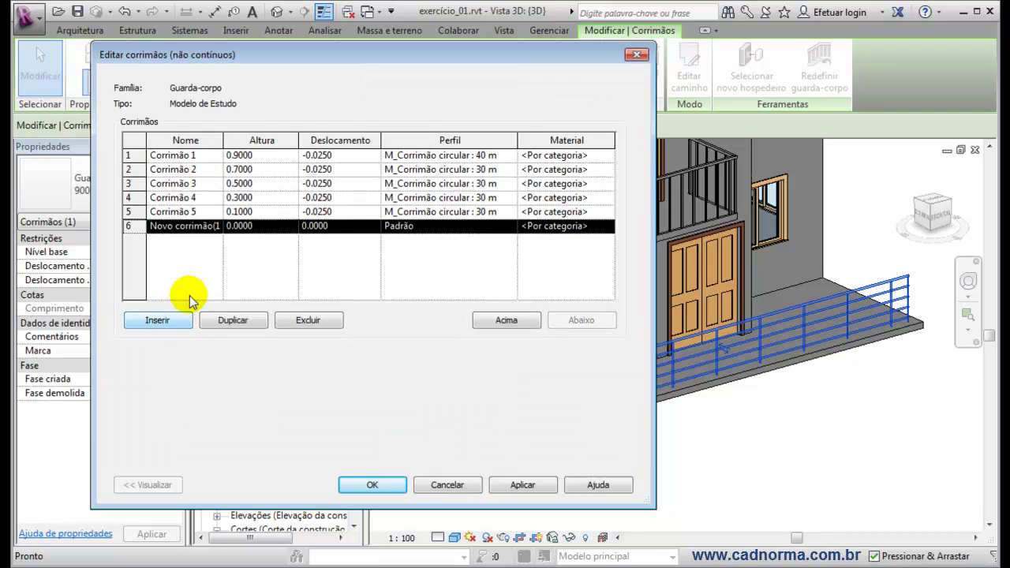
click(190, 226)
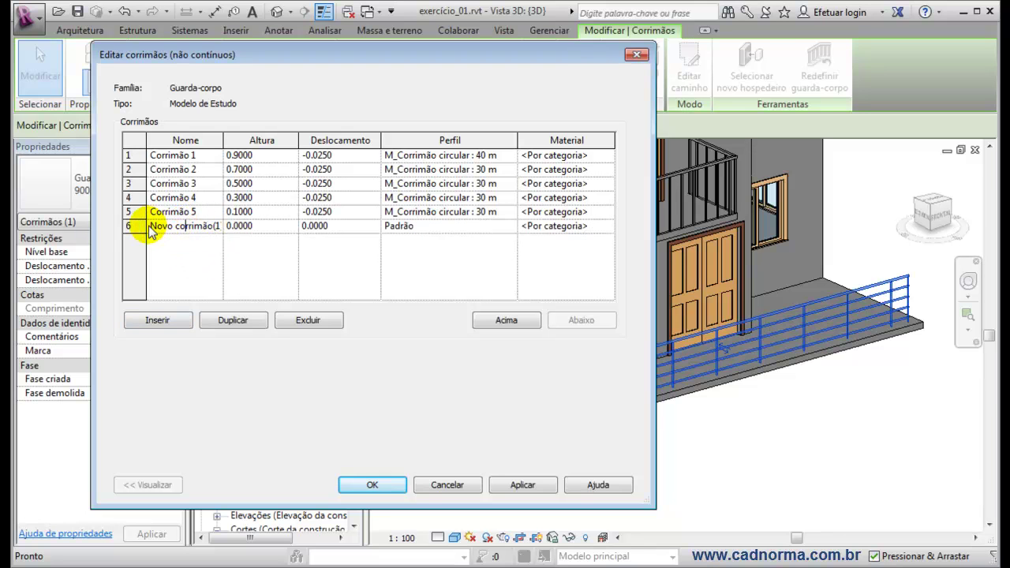
drag(151, 226, 250, 229)
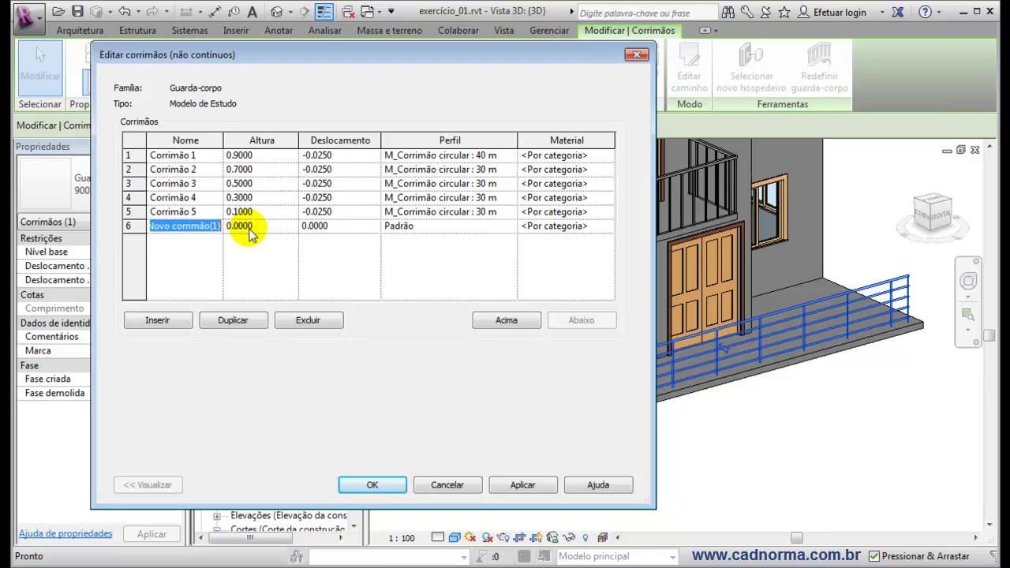
text(intermediário)
key(Tab)
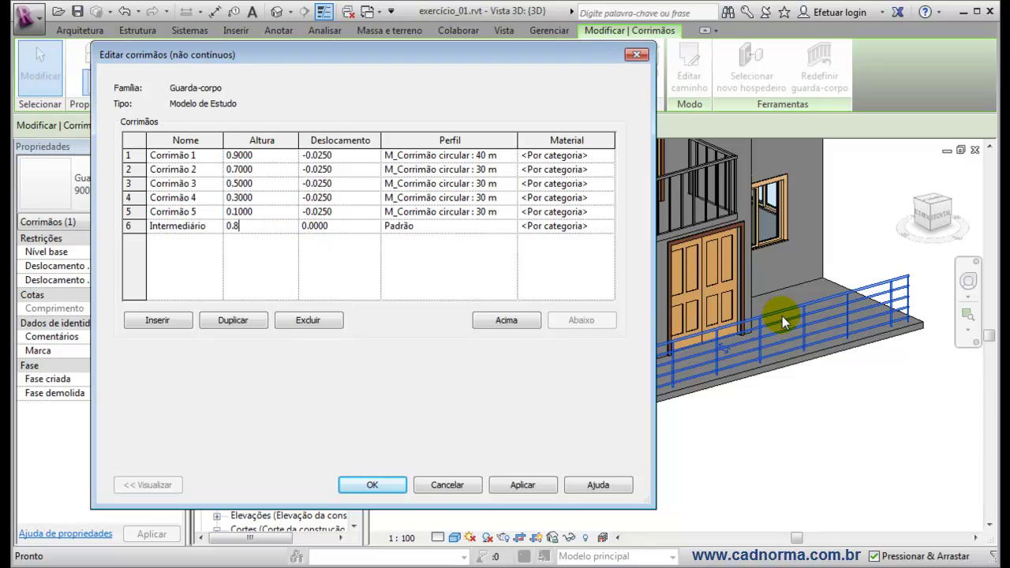
Set the offset of the Intermediário rail to 0.5.
click(355, 228)
double_click(354, 228)
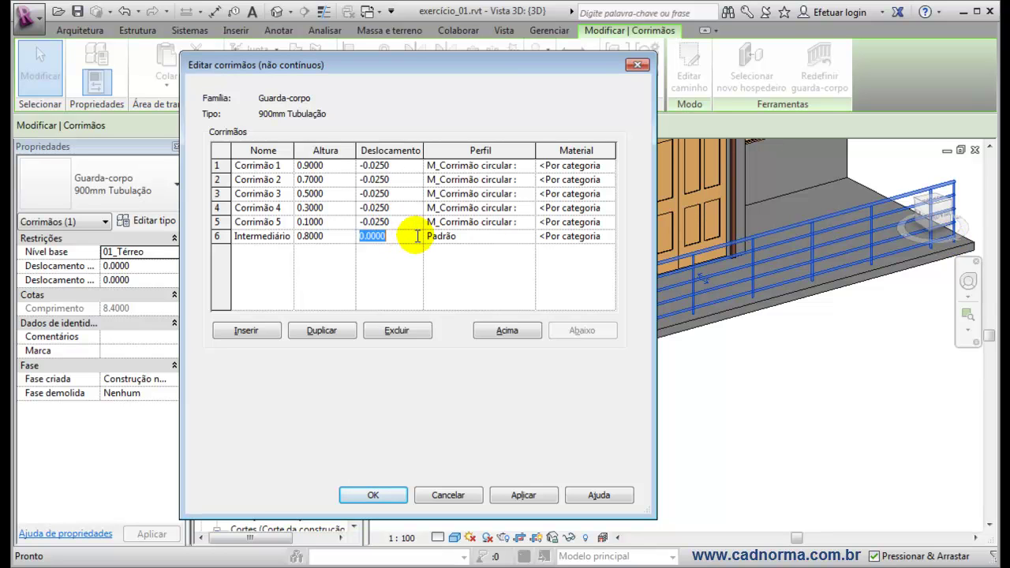
text(0.5)
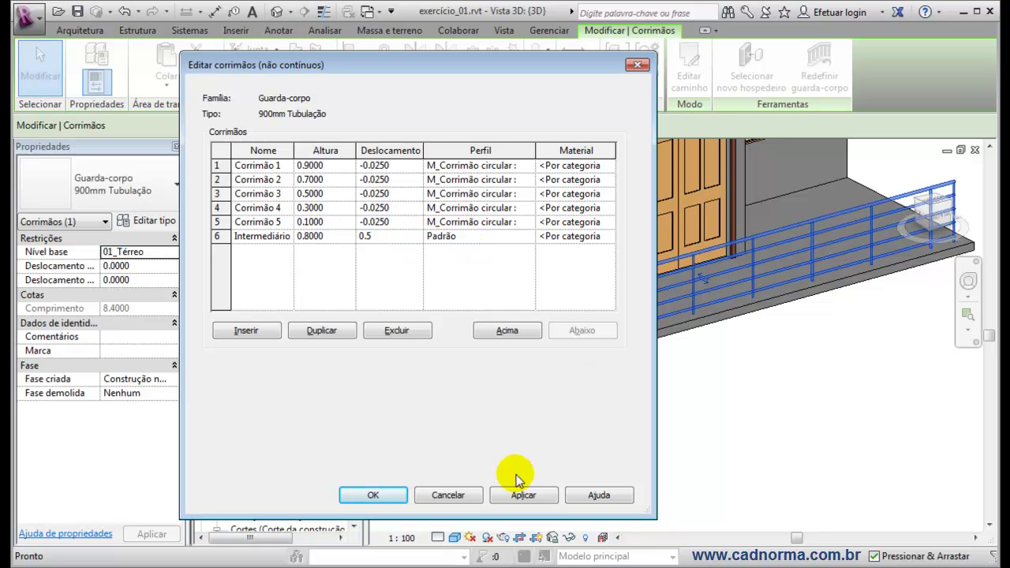
Apply the rail edits to the front railing, and set the Intermediário rail's offset to -0.0250.
click(524, 497)
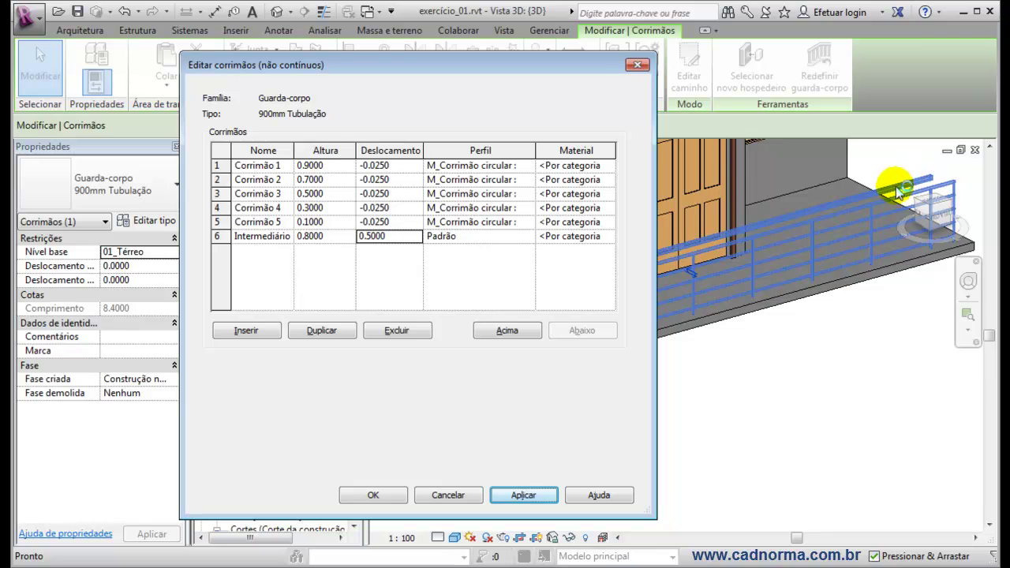
click(872, 251)
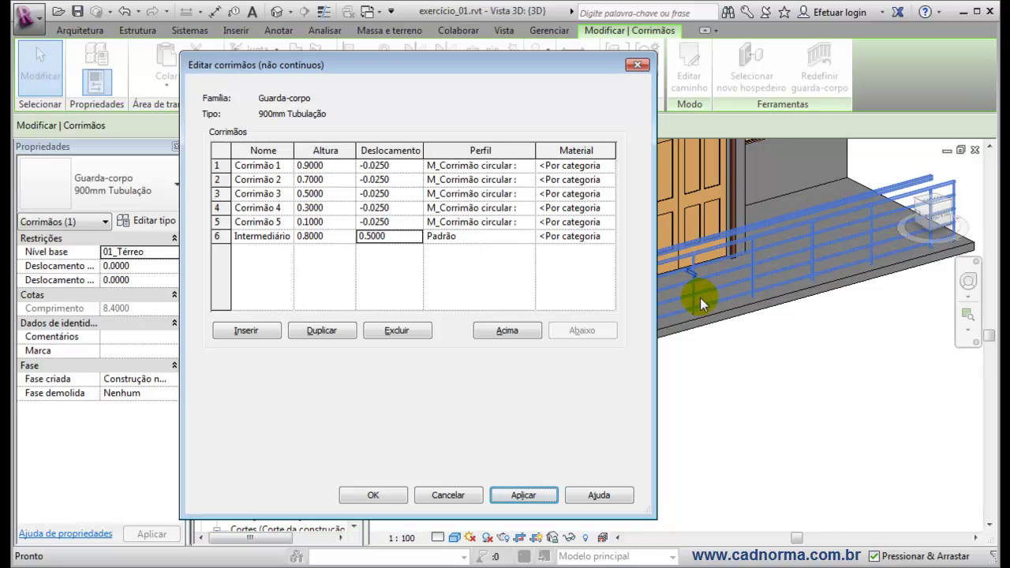
click(401, 222)
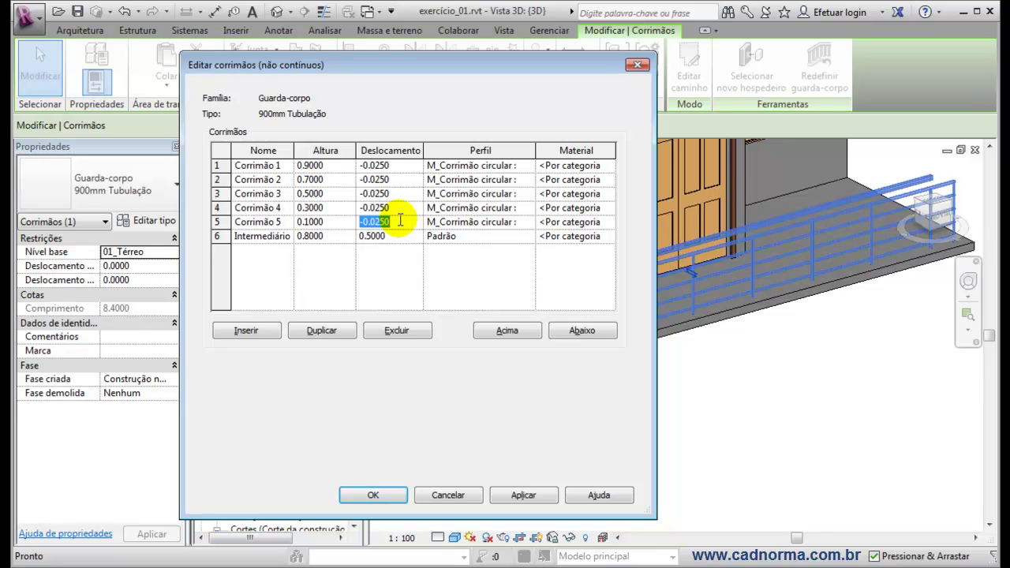
click(503, 220)
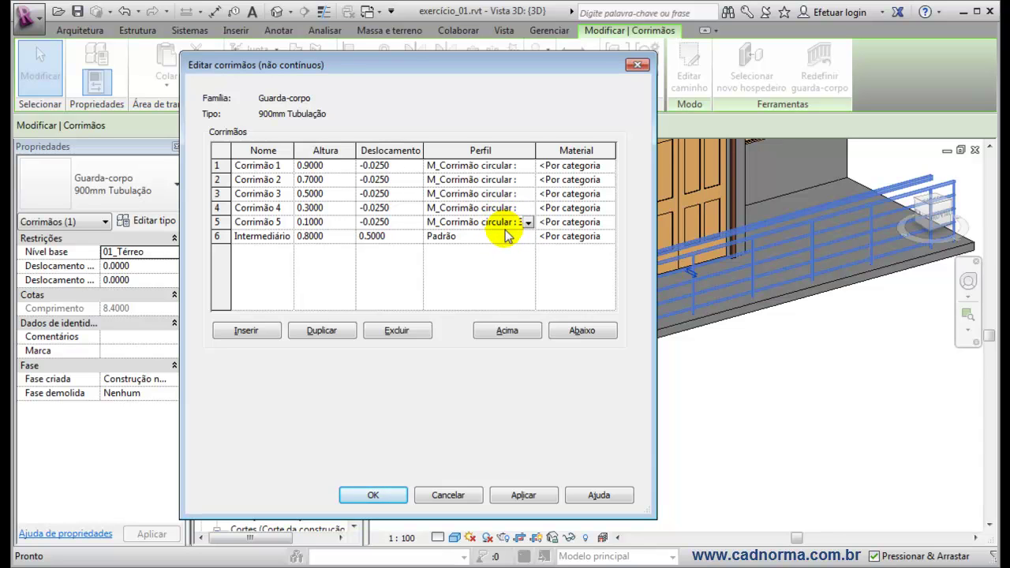
click(375, 238)
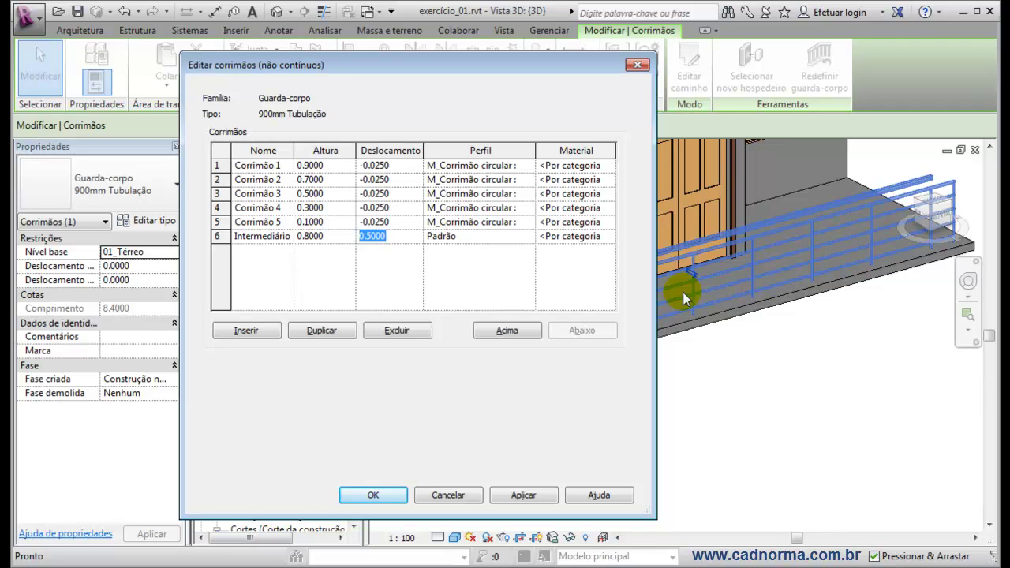
text(-)
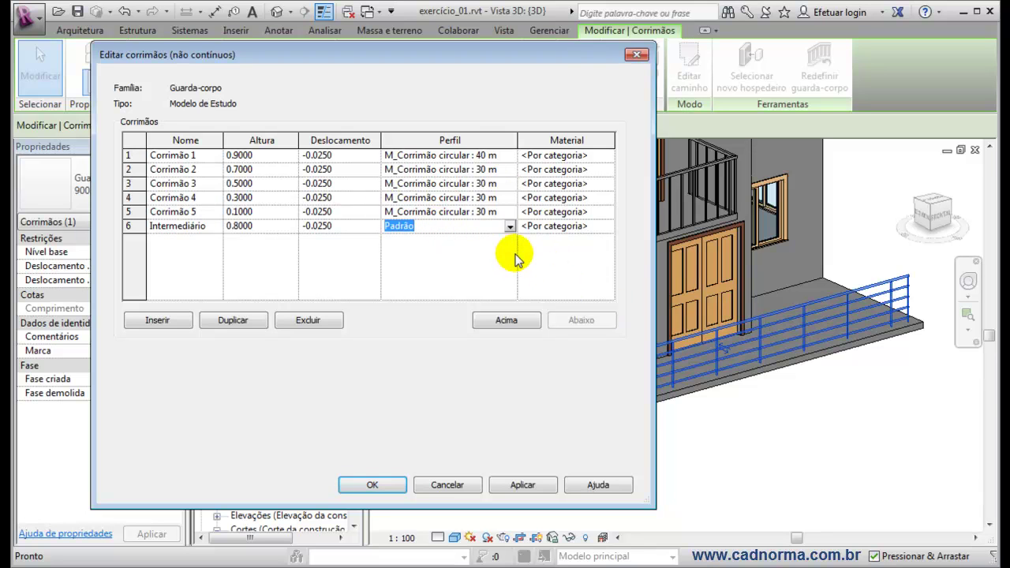
Assign the profile Perfil Retangular : 50 x 10mm to the Intermediário rail, adjusting the profile column width to read the names.
click(511, 227)
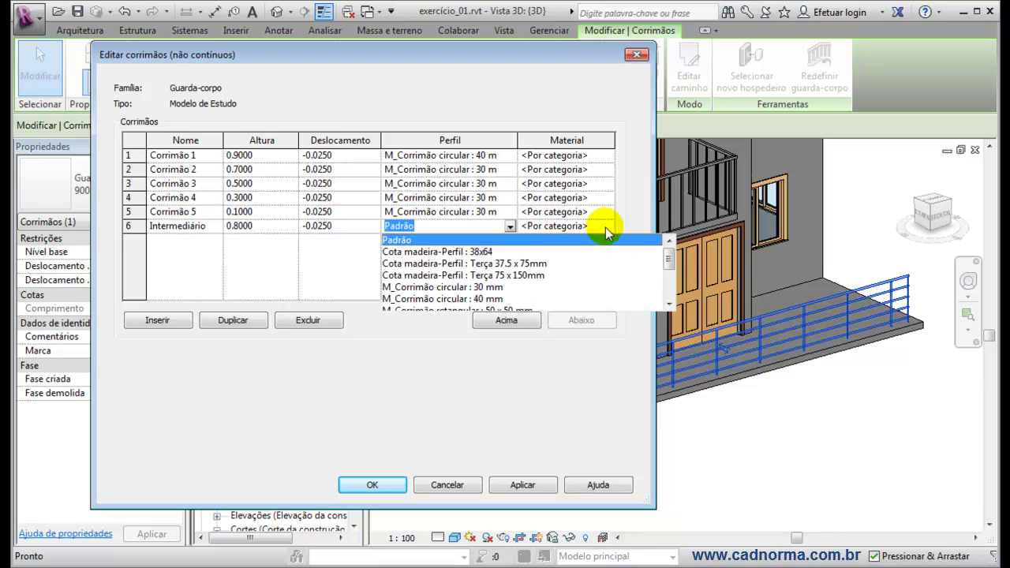
drag(669, 261, 670, 294)
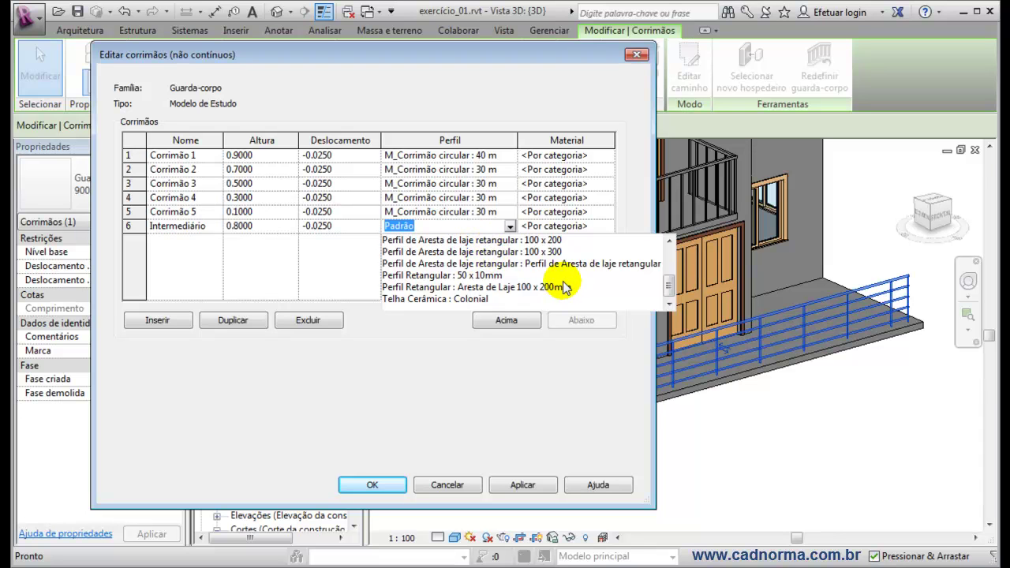
click(467, 161)
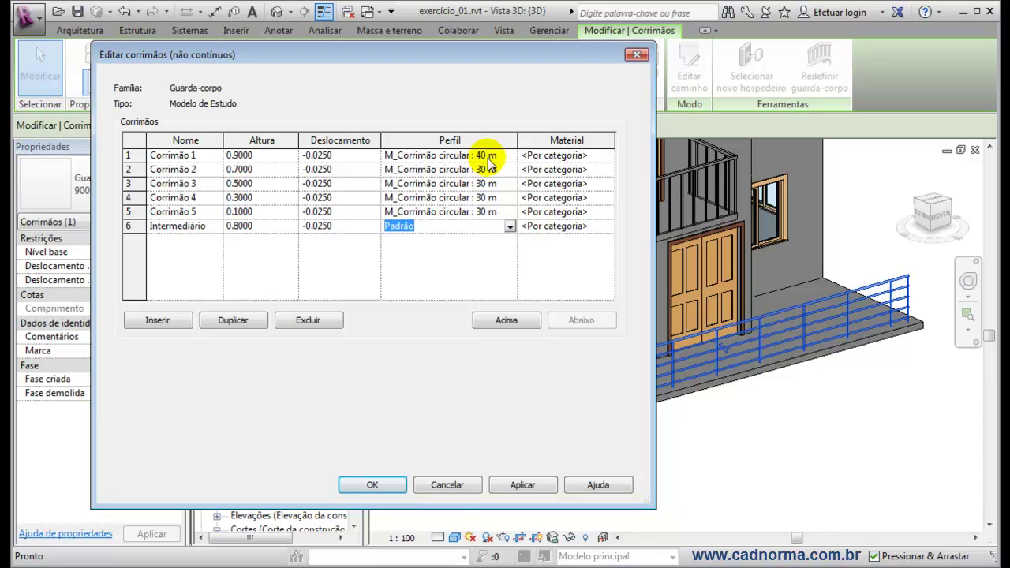
mouse_move(517, 141)
mouse_down()
mouse_move(536, 142)
mouse_move(521, 145)
mouse_up()
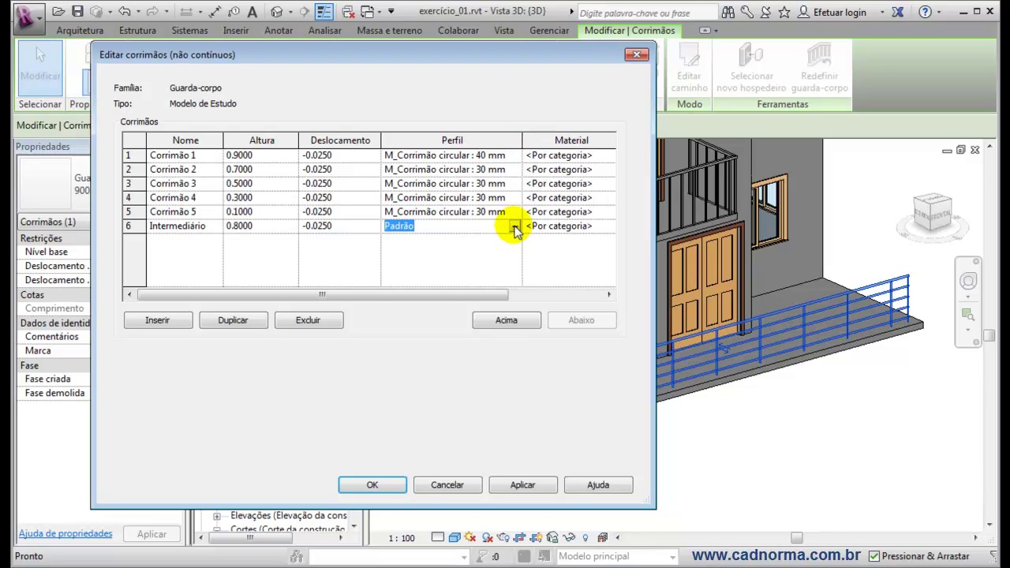
click(514, 228)
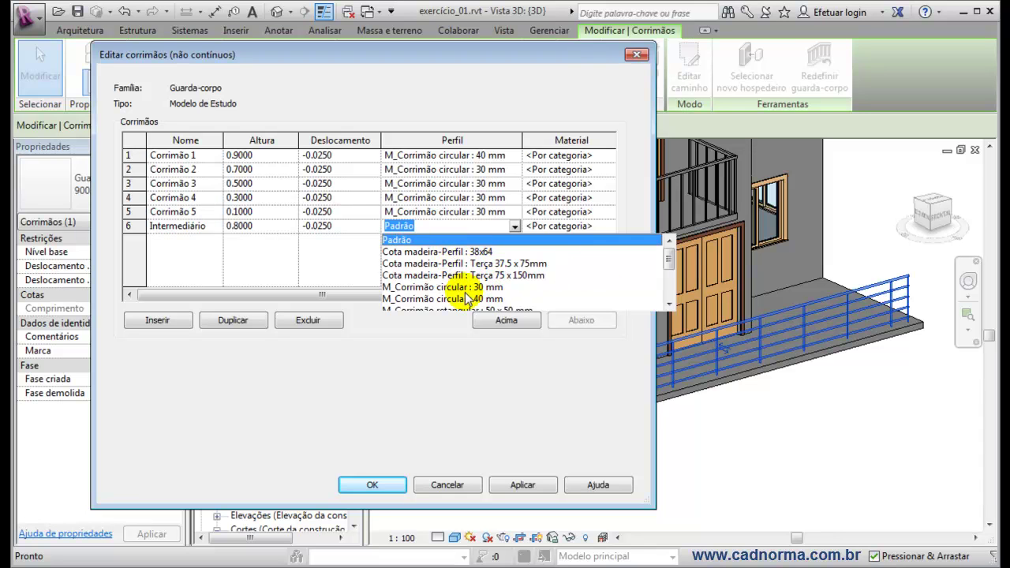
drag(669, 262, 667, 284)
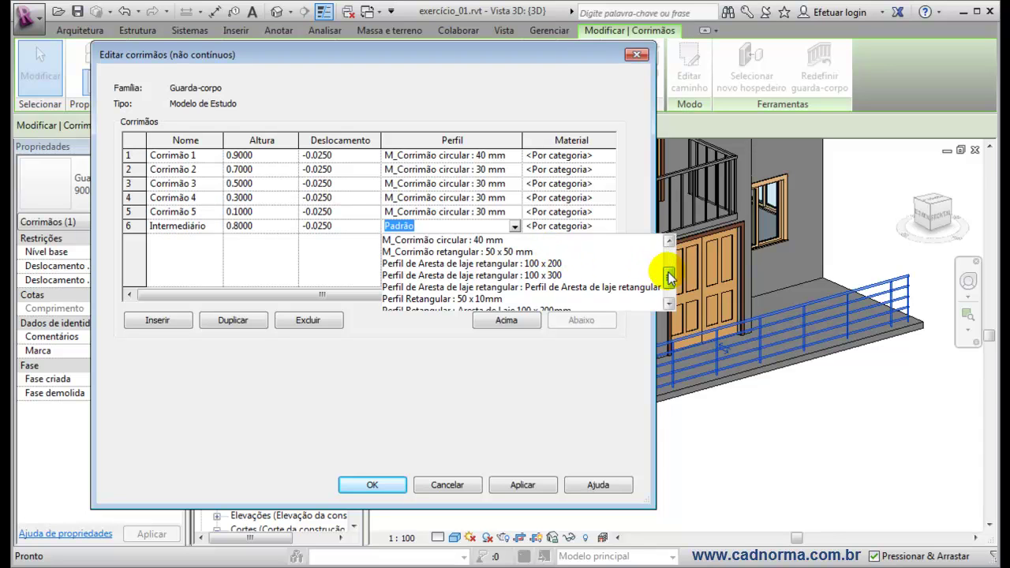
drag(669, 276, 674, 294)
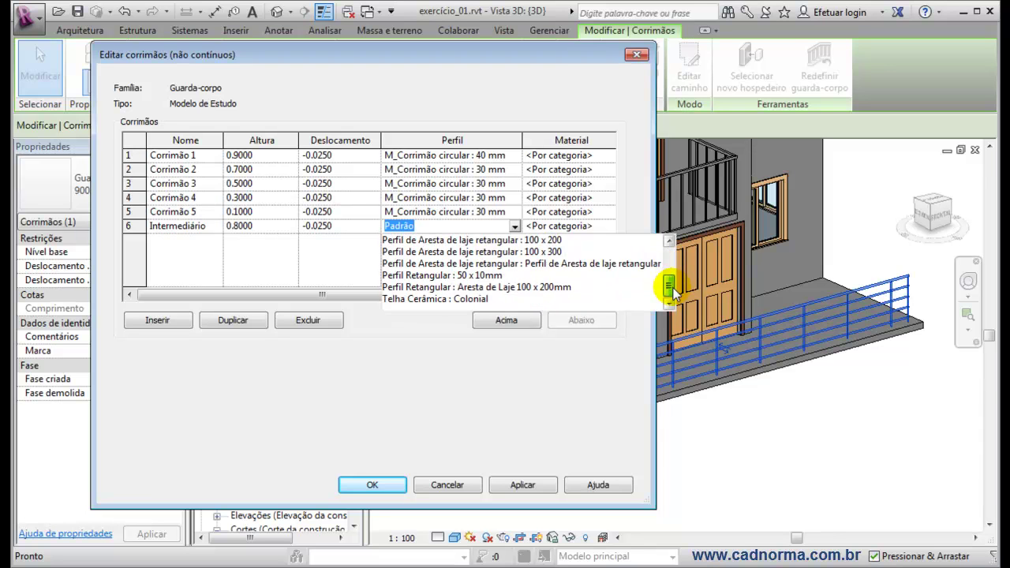
click(437, 276)
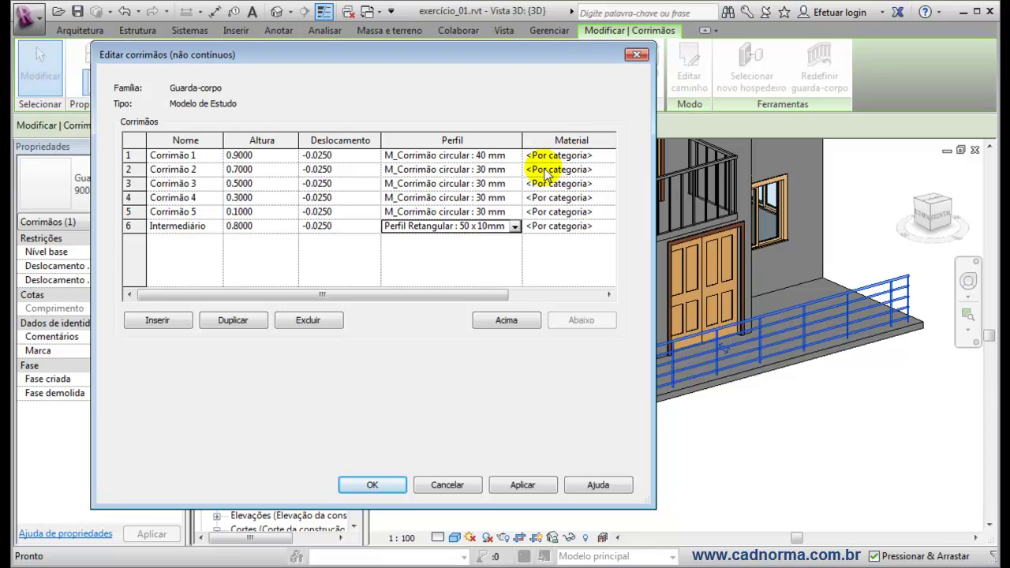
drag(521, 140, 510, 140)
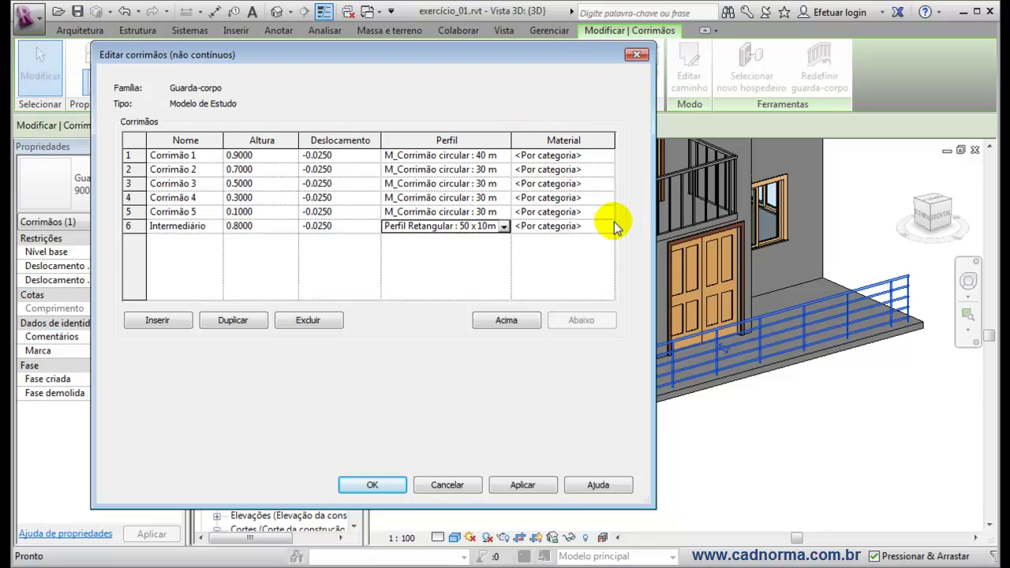
Apply and accept the rail structure and type properties of Modelo de Estudo, and deselect the railing.
click(588, 156)
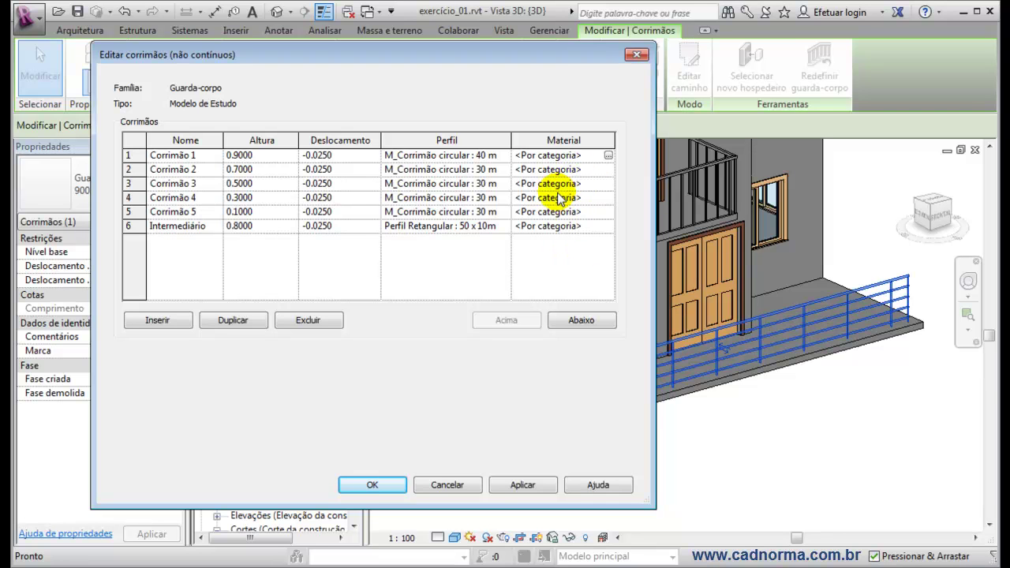
click(536, 484)
click(385, 483)
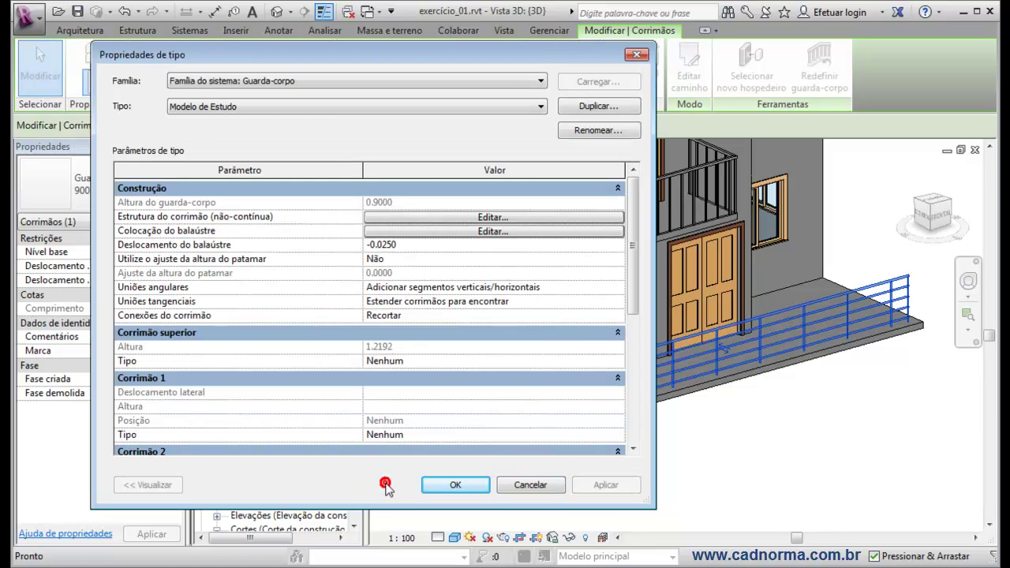
click(462, 484)
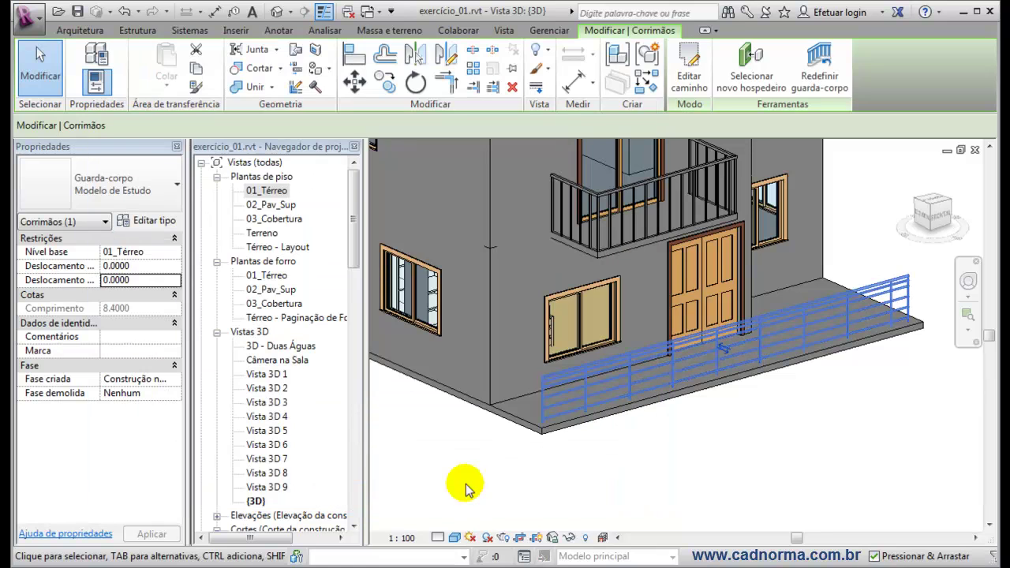
click(868, 411)
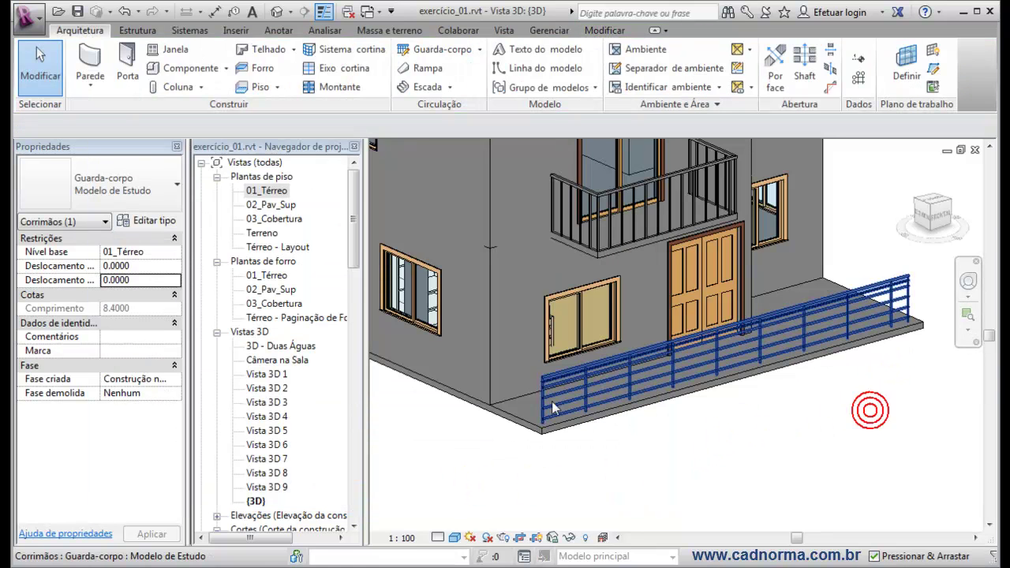
Examine the rectangular intermediate rail on the front railing up close, at its end and in front of the door.
scroll(563, 402, up, 6)
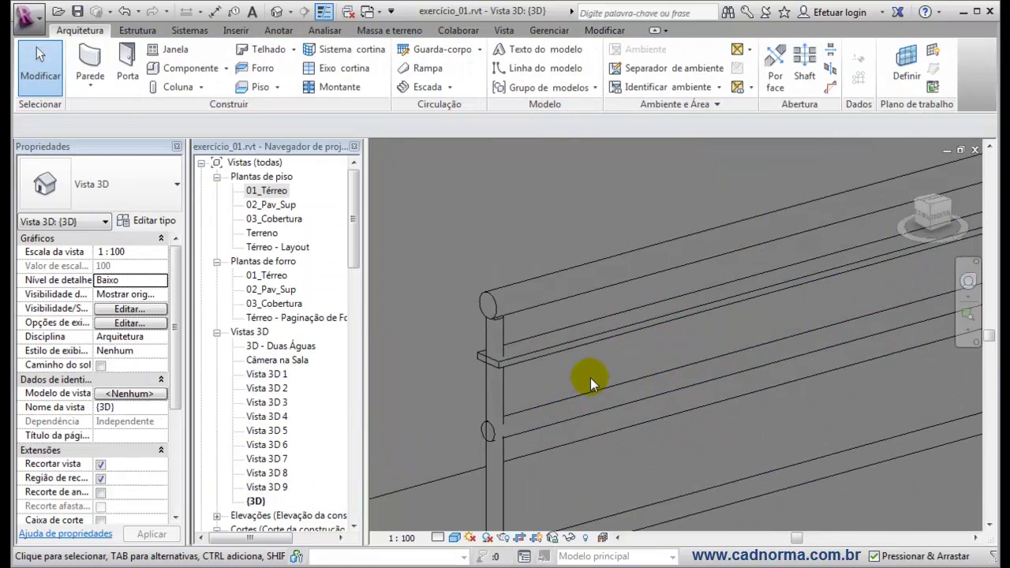
scroll(640, 352, down, 5)
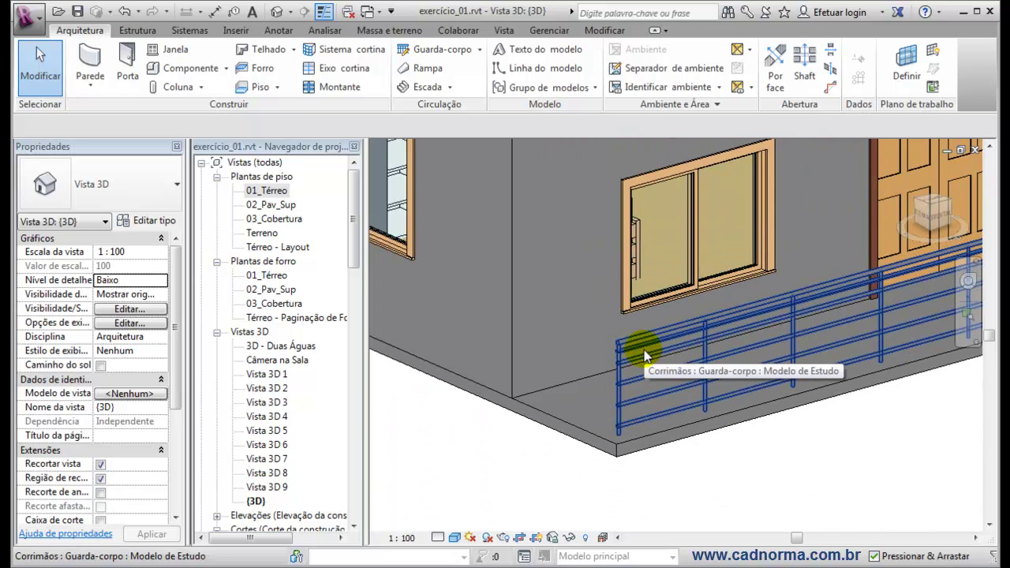
scroll(649, 354, down, 1)
middle_drag(817, 426, 590, 425)
scroll(665, 282, up, 3)
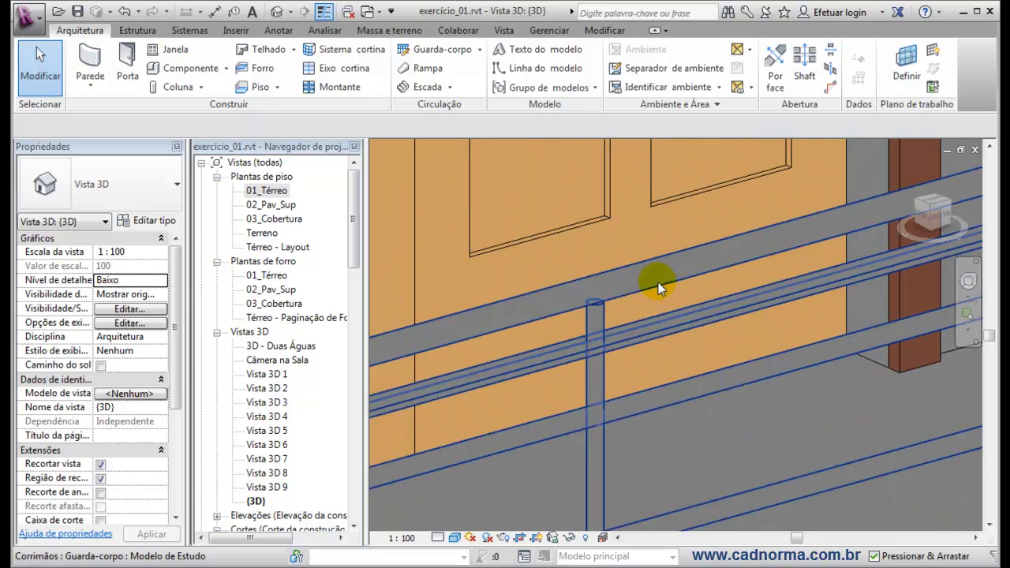
scroll(612, 394, down, 5)
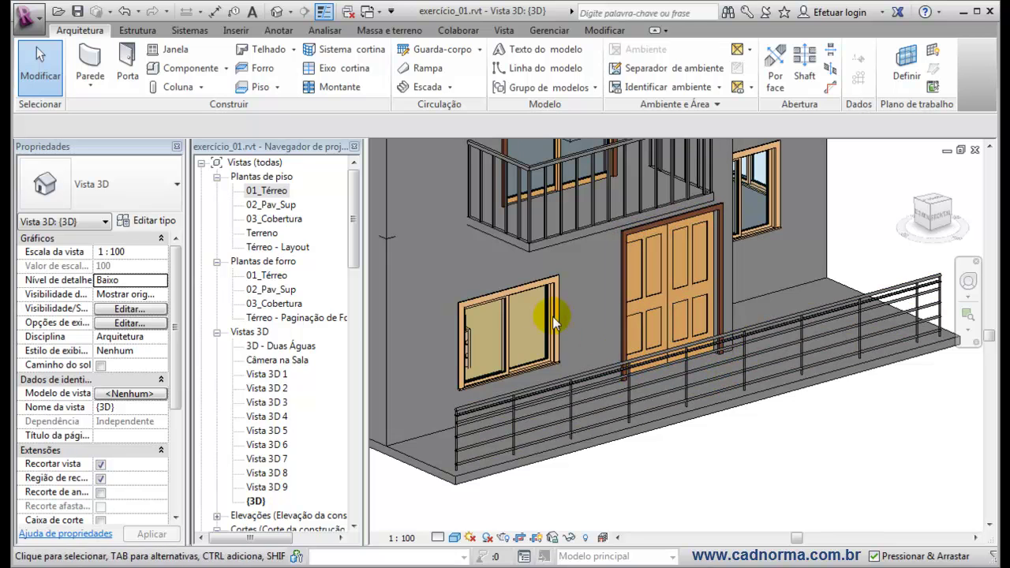
Open the baluster placement settings of the front railing's type and widen the name column of the main pattern.
click(606, 368)
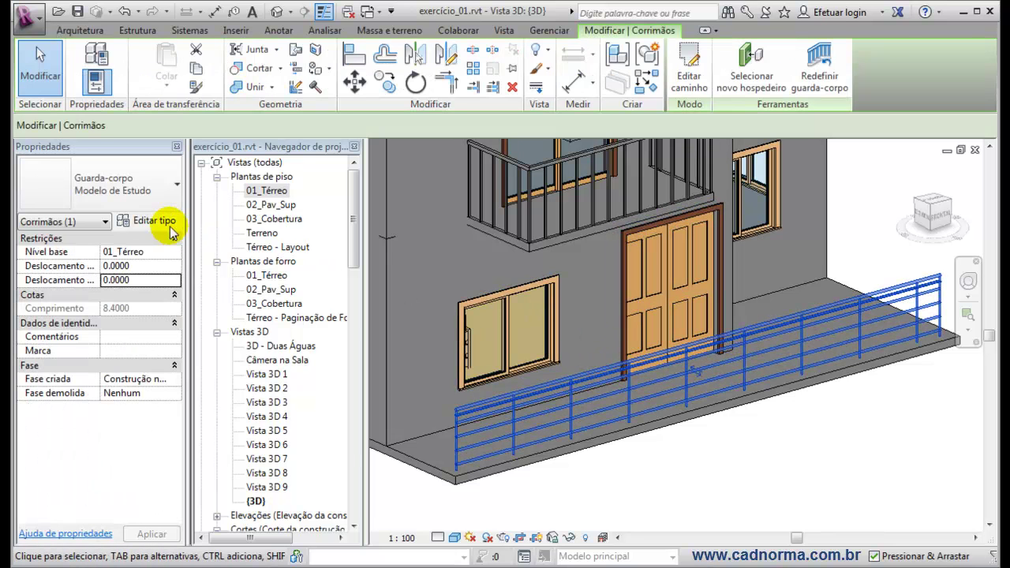
click(140, 220)
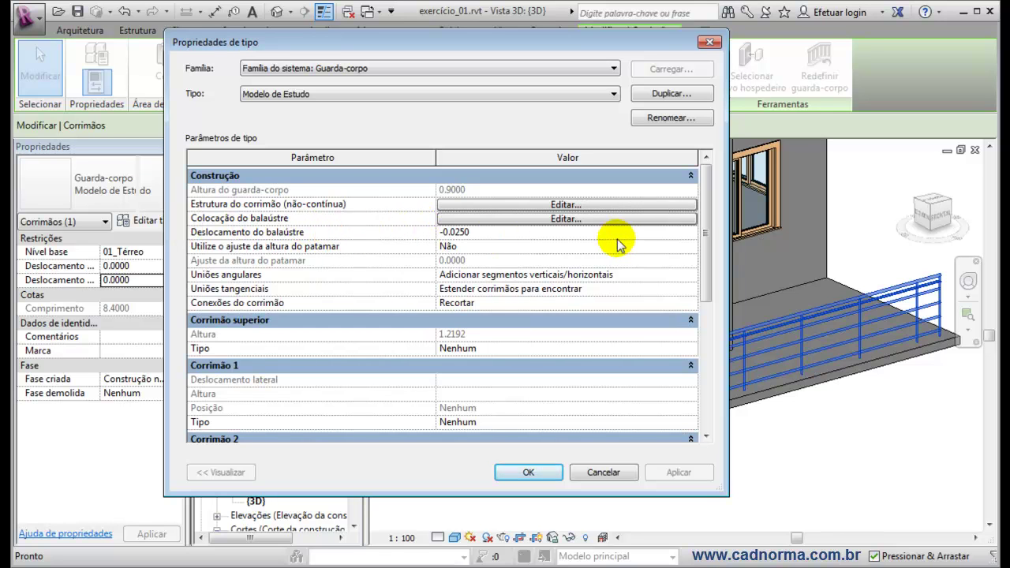
click(453, 230)
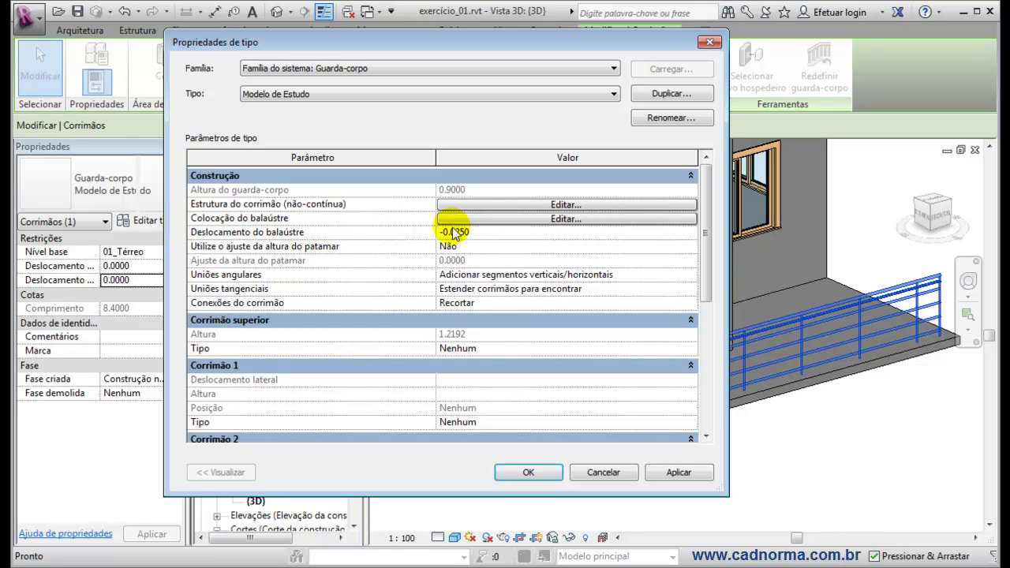
click(561, 218)
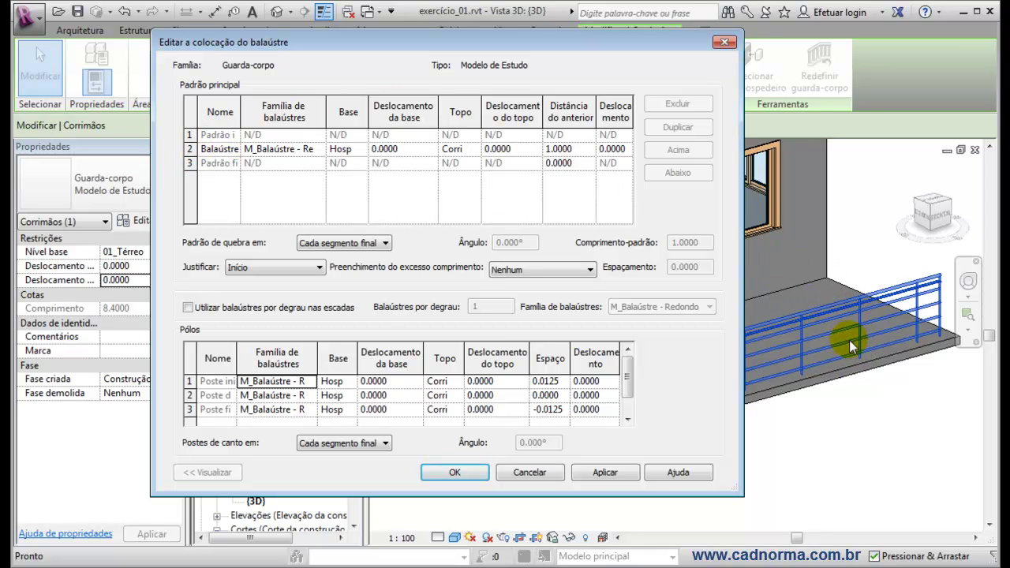
key(alt+Tab)
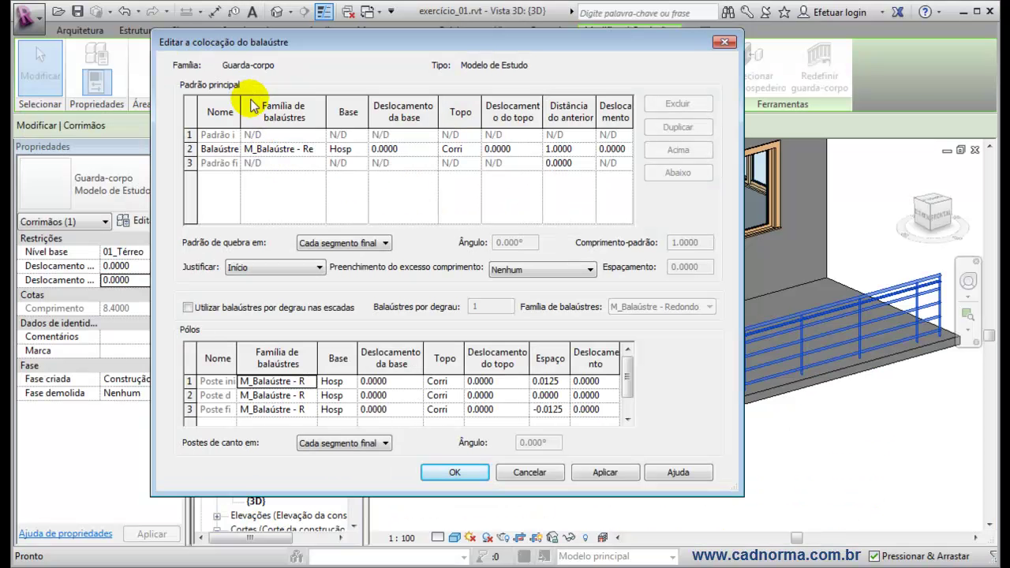
drag(242, 106, 293, 105)
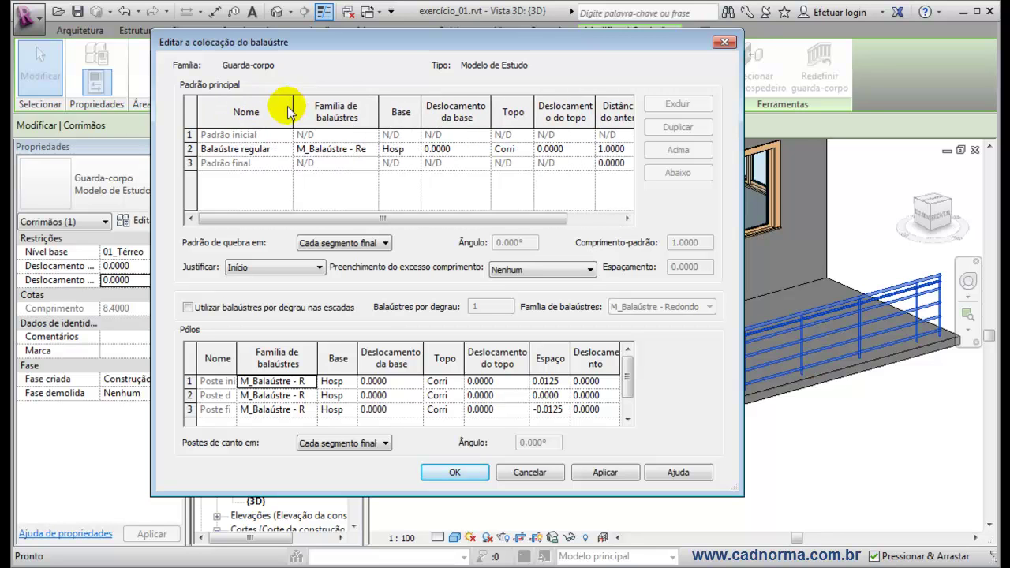
click(236, 156)
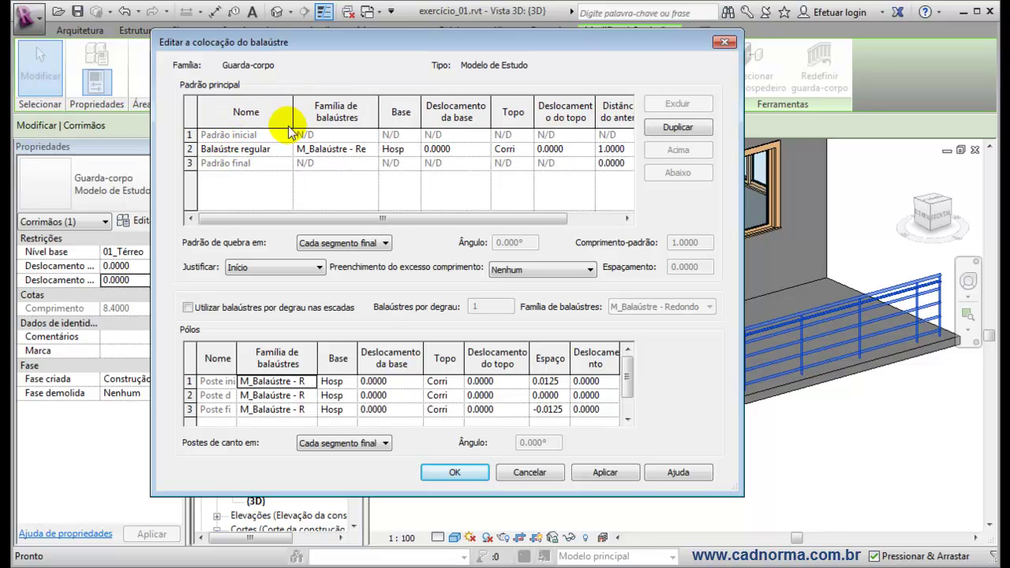
drag(290, 112, 267, 112)
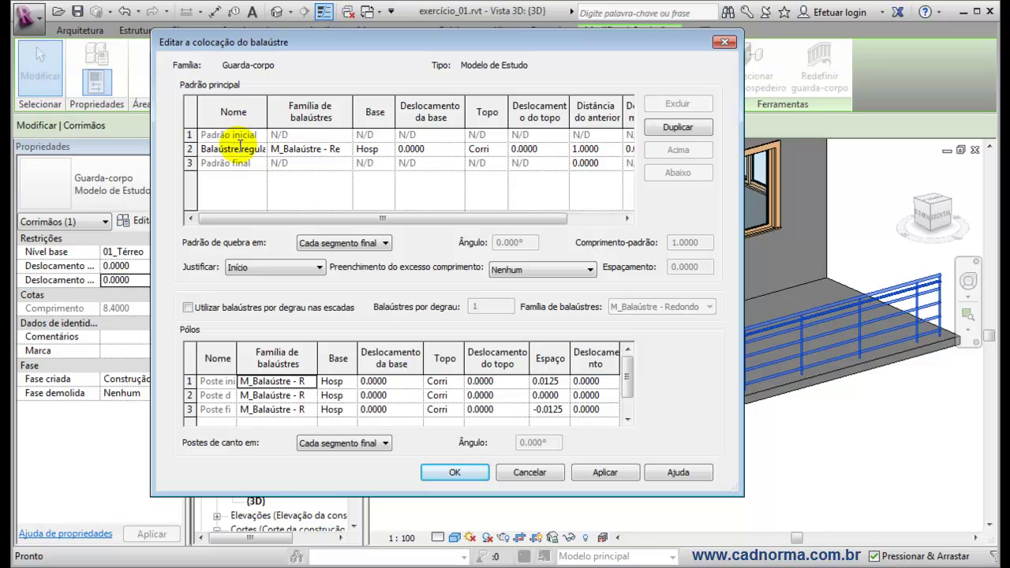
Assign the family M_Balaústre - Quadrado : 25 mm to the regular baluster in the main pattern, checking the family options again.
click(323, 148)
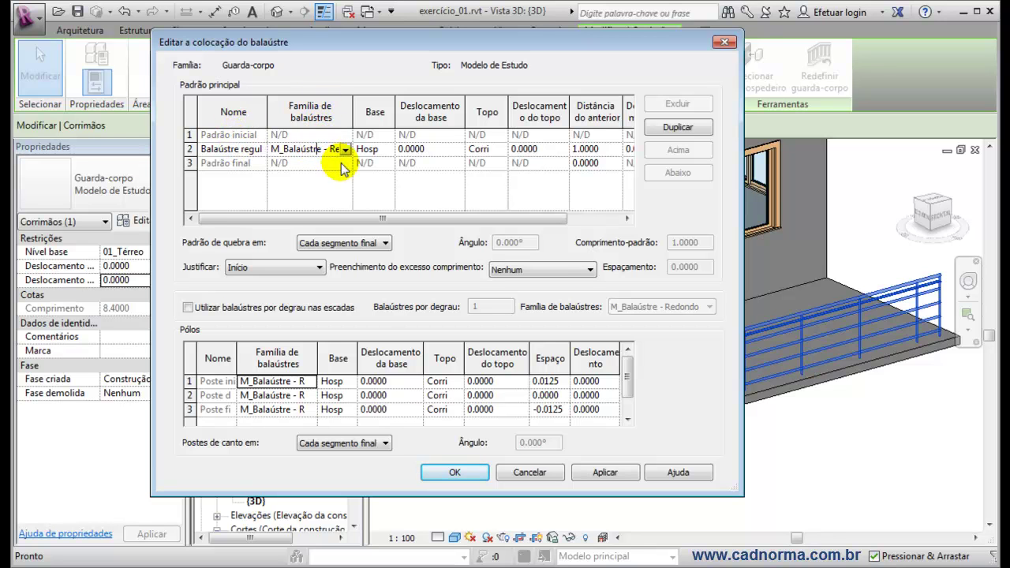
click(345, 150)
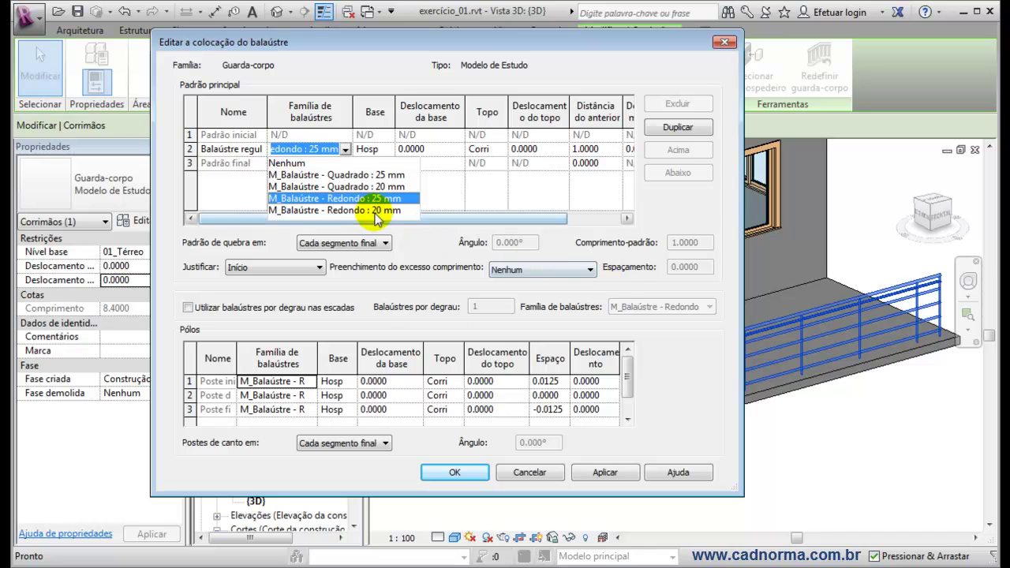
click(300, 175)
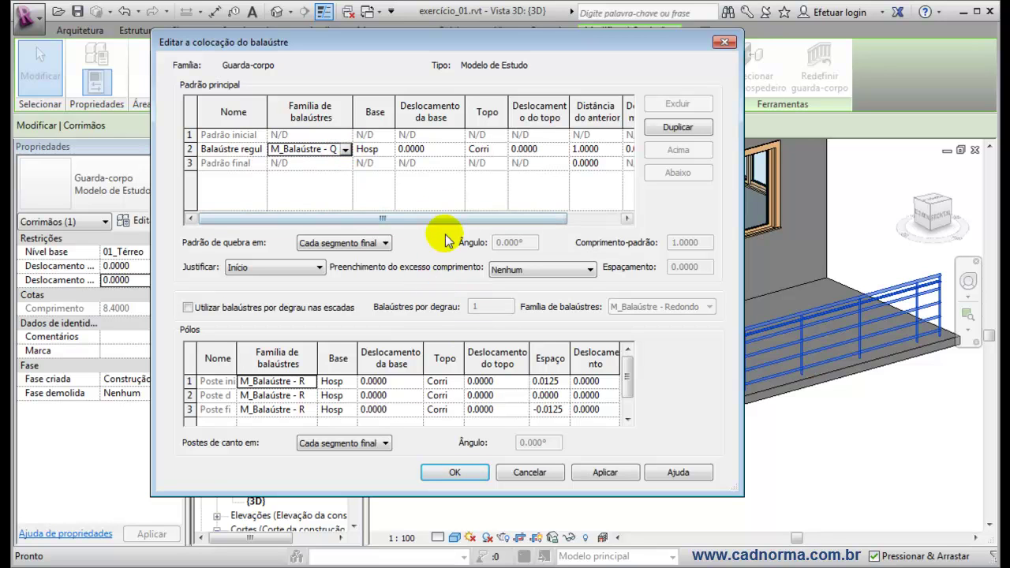
click(345, 149)
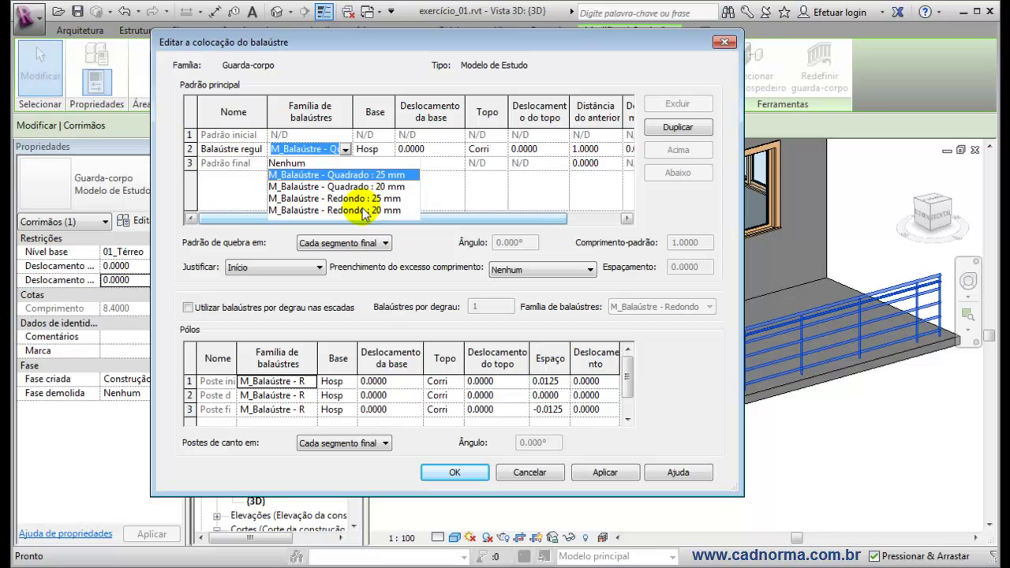
click(374, 103)
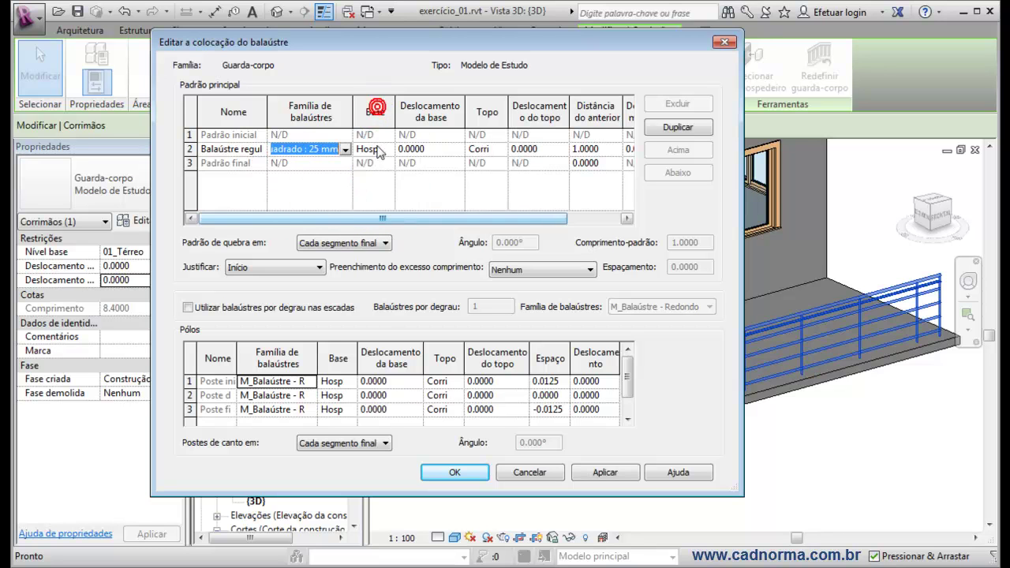
Review the base options and base offset of the regular baluster, widening the base column and glancing at the WikiHelp railing page in the browser.
drag(396, 106, 439, 106)
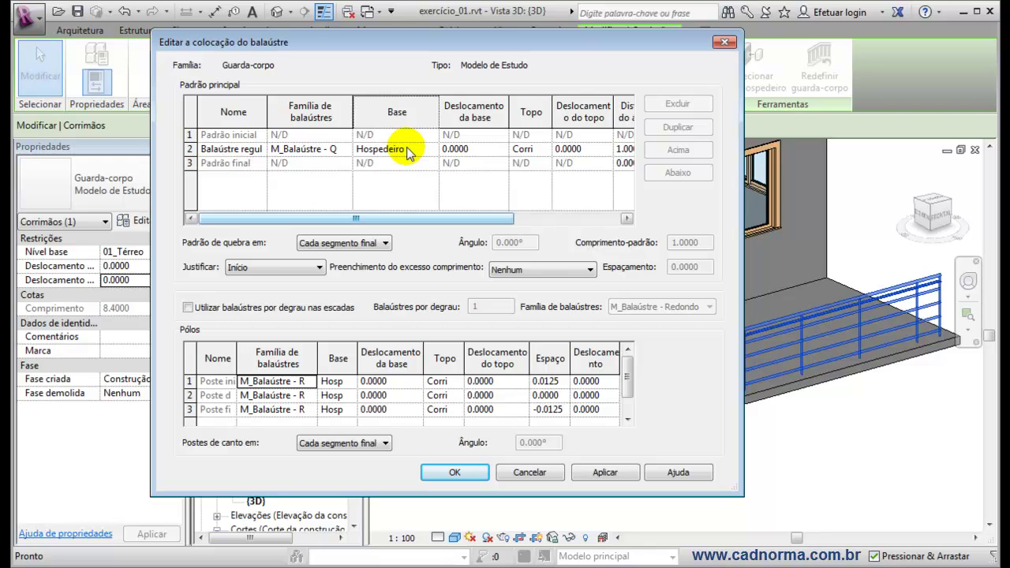
key(F1)
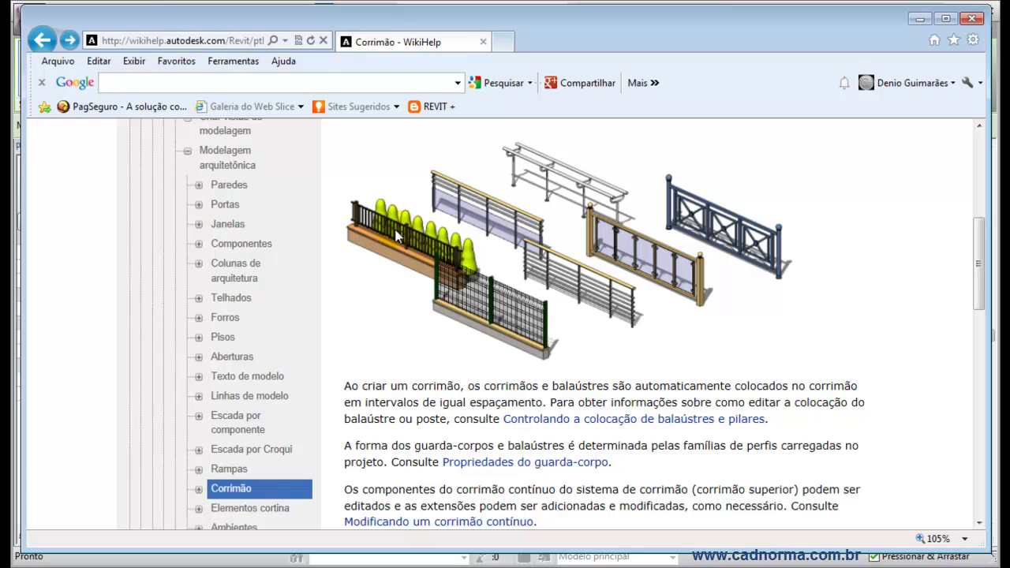
key(alt+Tab)
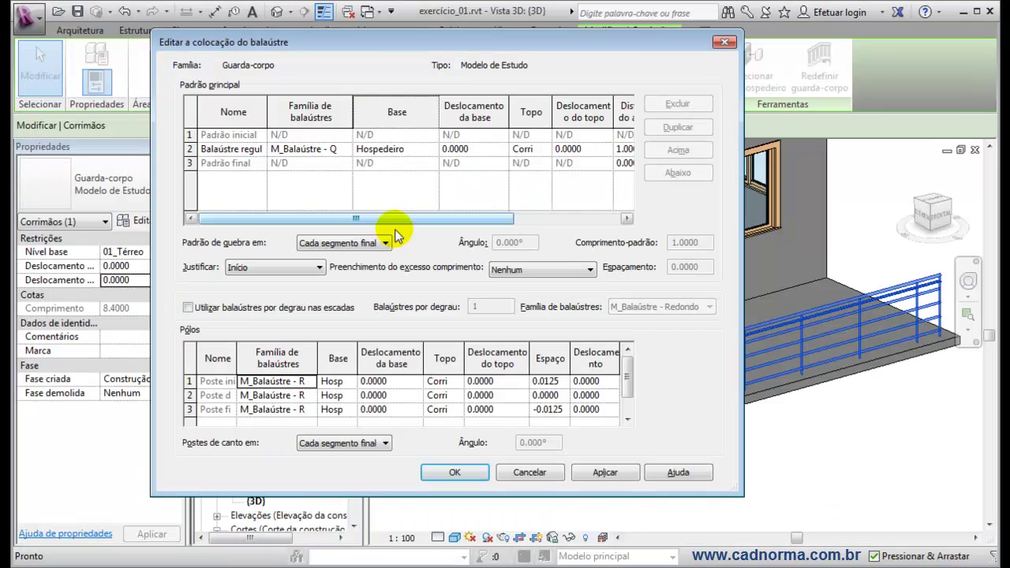
click(415, 151)
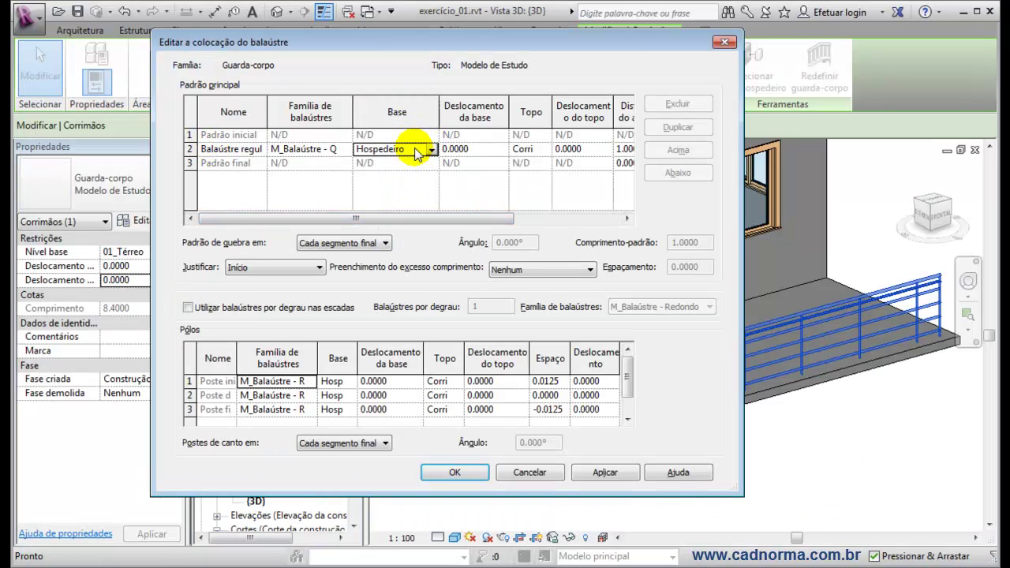
click(419, 152)
scroll(432, 197, down, 1)
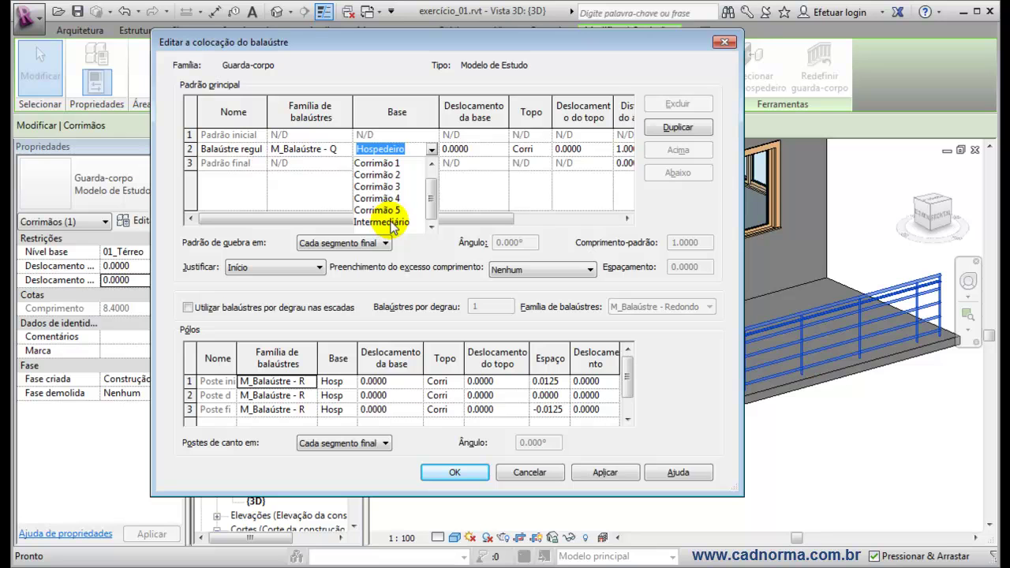
drag(432, 202, 431, 181)
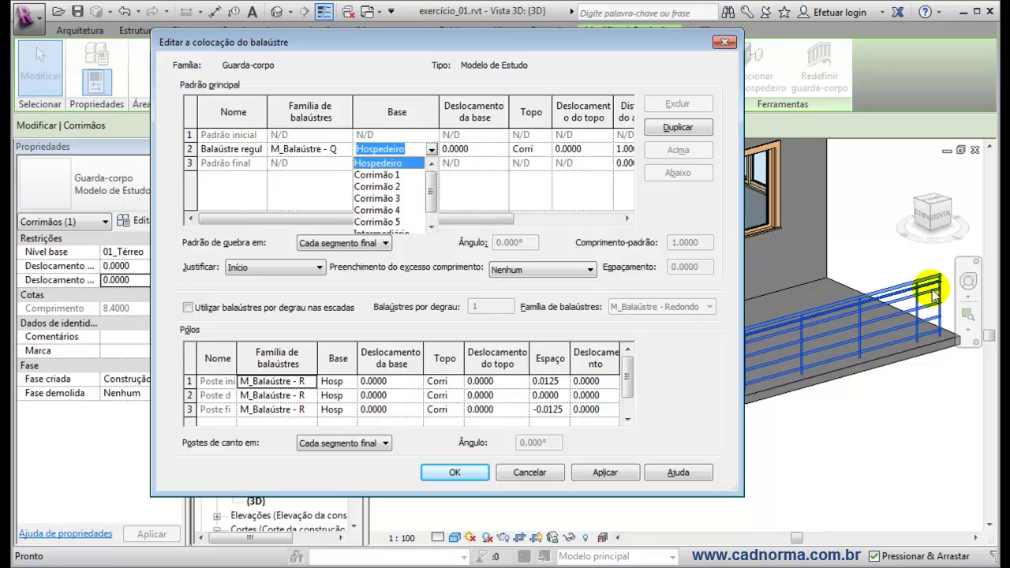
click(431, 151)
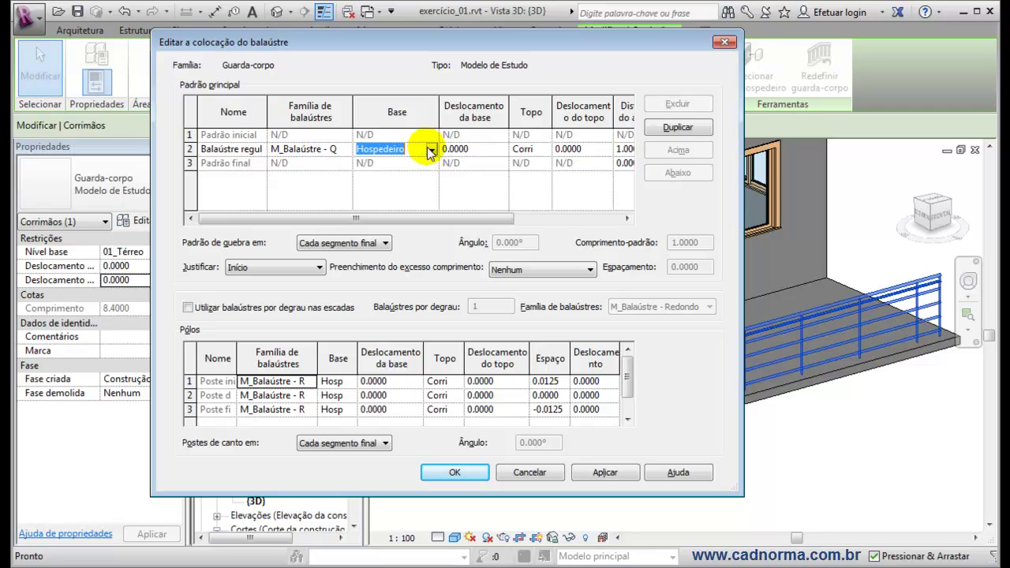
click(481, 150)
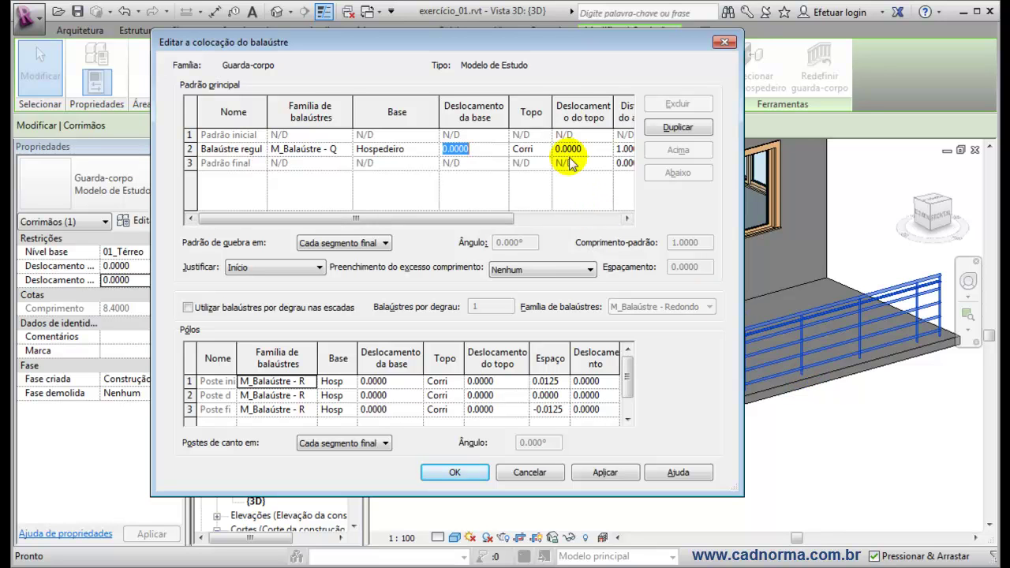
Narrow the base column, widen the top column and review the top attachment options of the regular baluster.
drag(439, 112, 404, 112)
drag(519, 109, 555, 111)
click(539, 151)
click(547, 149)
drag(546, 194, 547, 205)
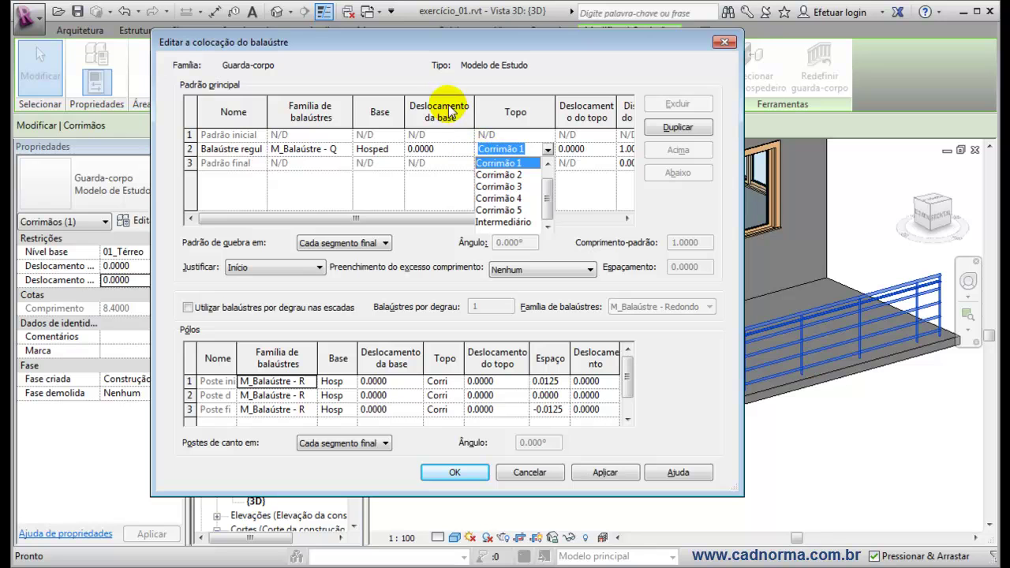
click(450, 155)
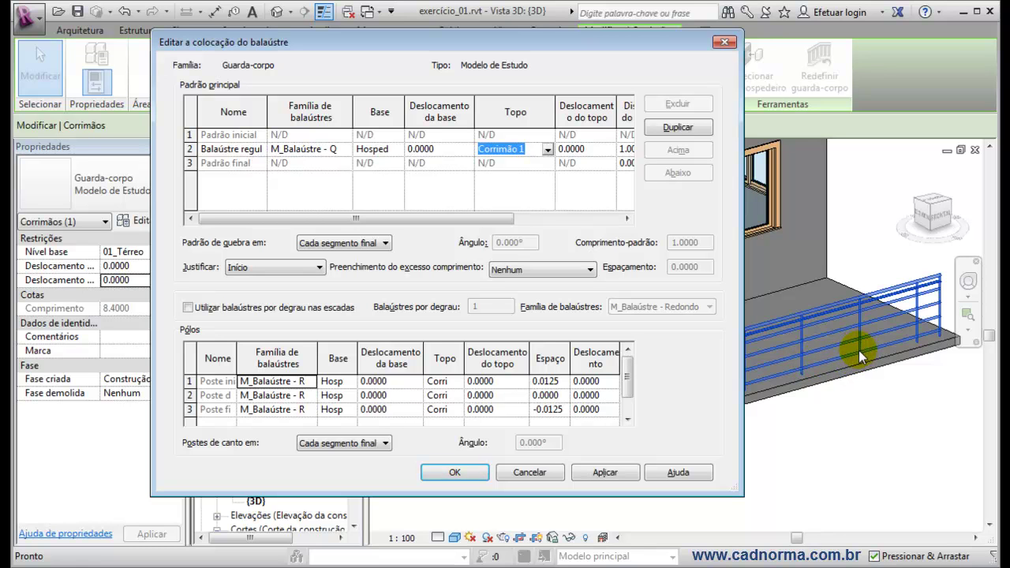
Switch to the WikiHelp page in the browser, examine the fence and railing examples up close, and return to Revit.
key(alt+Tab)
key(Tab)
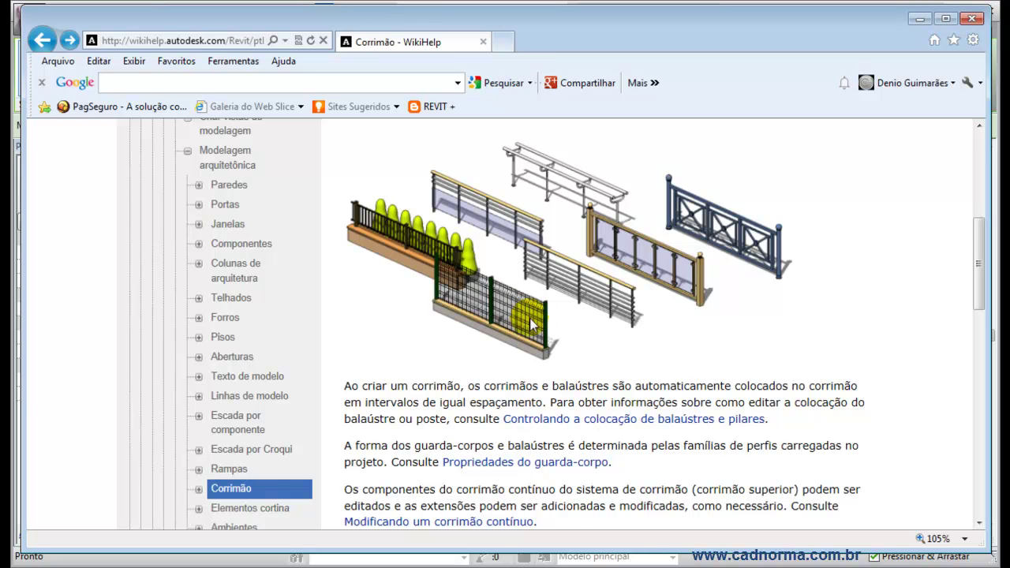
ctrl+scroll(531, 324, up, 8)
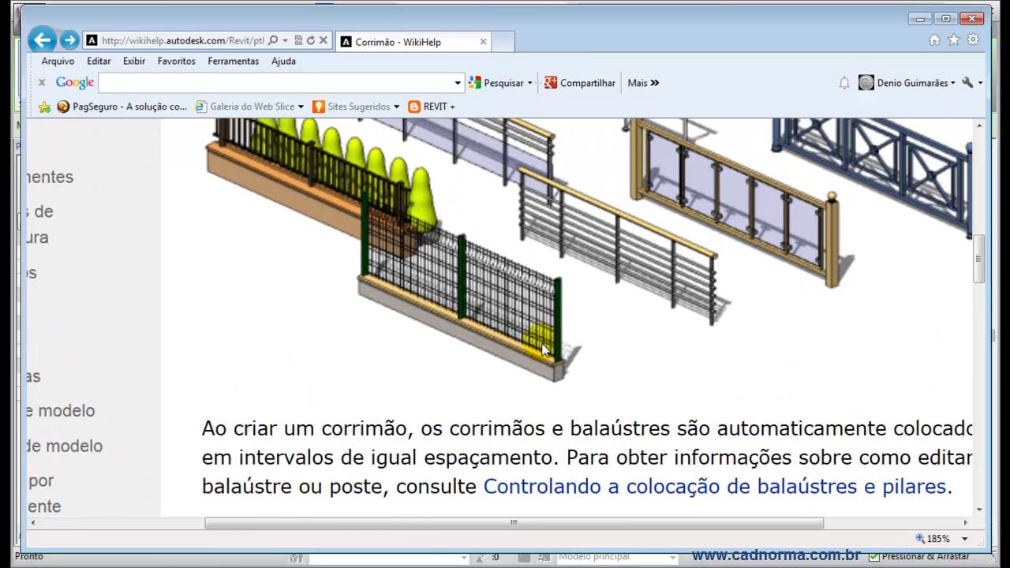
ctrl+scroll(543, 350, up, 1)
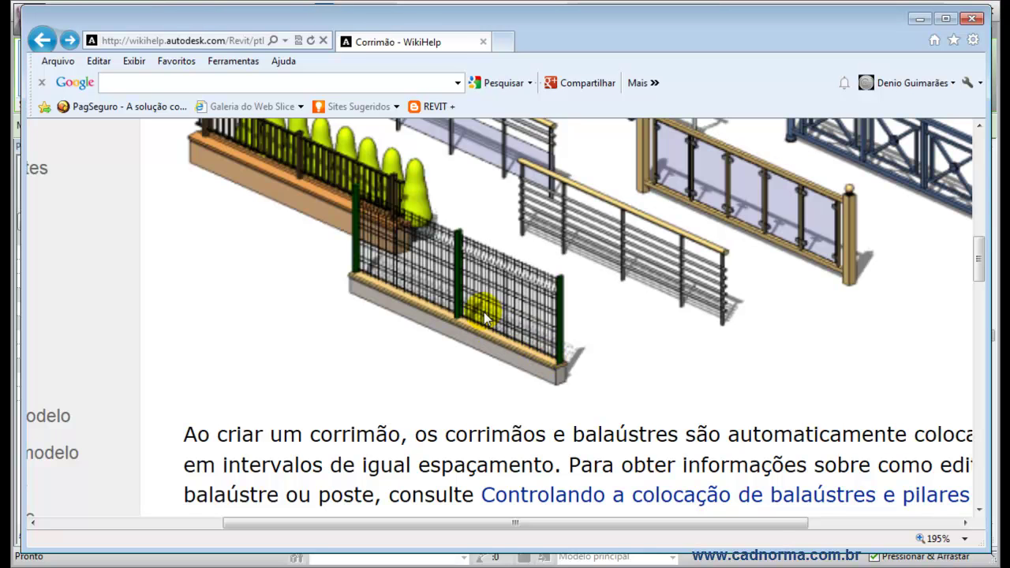
ctrl+scroll(553, 303, down, 9)
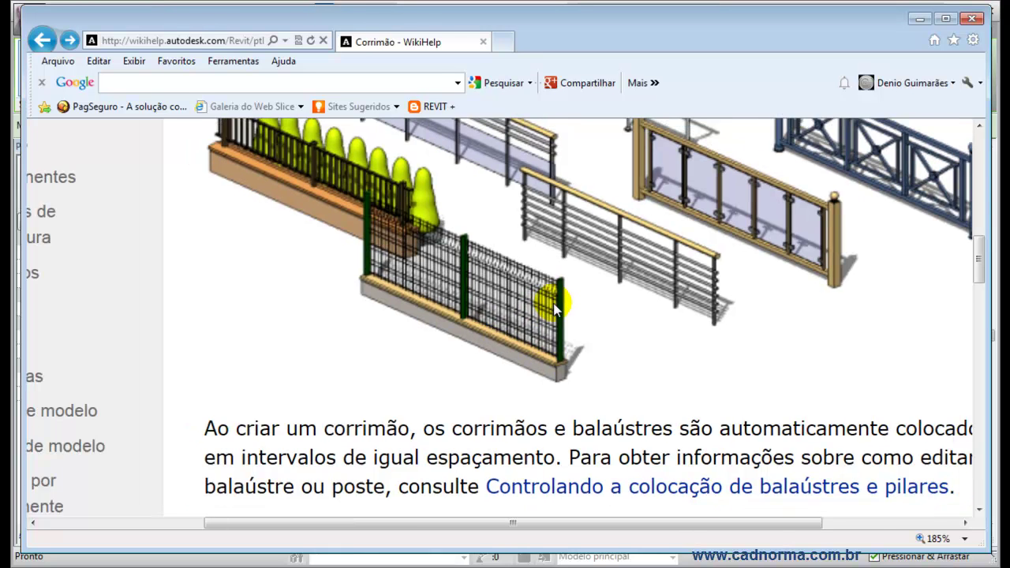
key(alt+Tab)
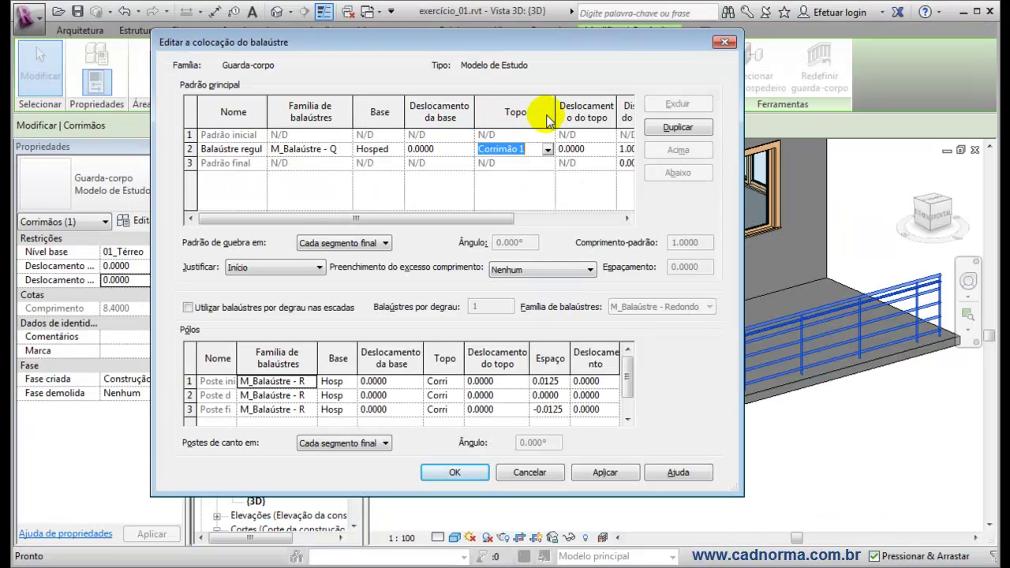
Set the regular baluster's distance from the previous one to 0.5, and accept the baluster placement and type properties.
drag(555, 111, 520, 111)
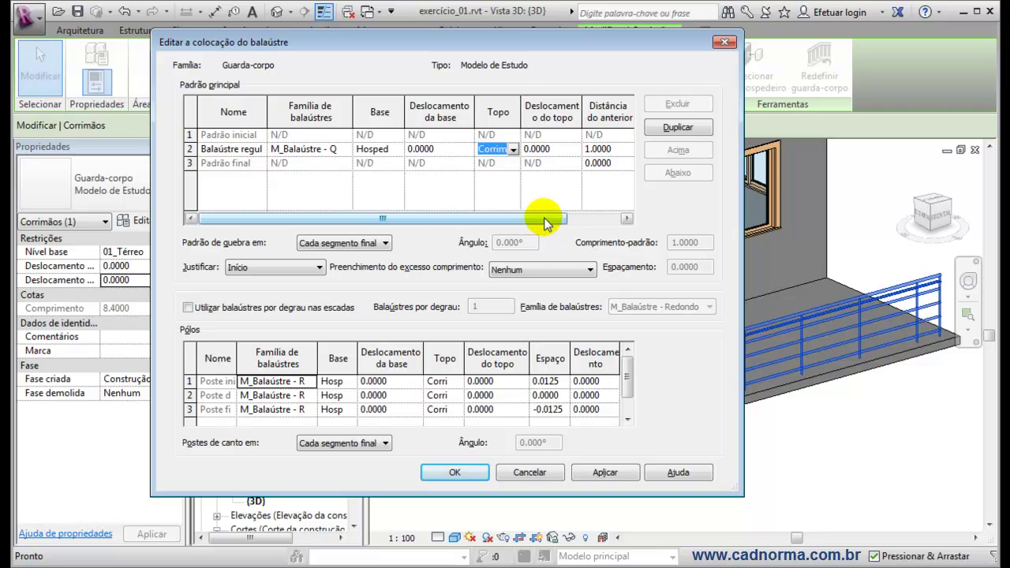
drag(547, 218, 569, 218)
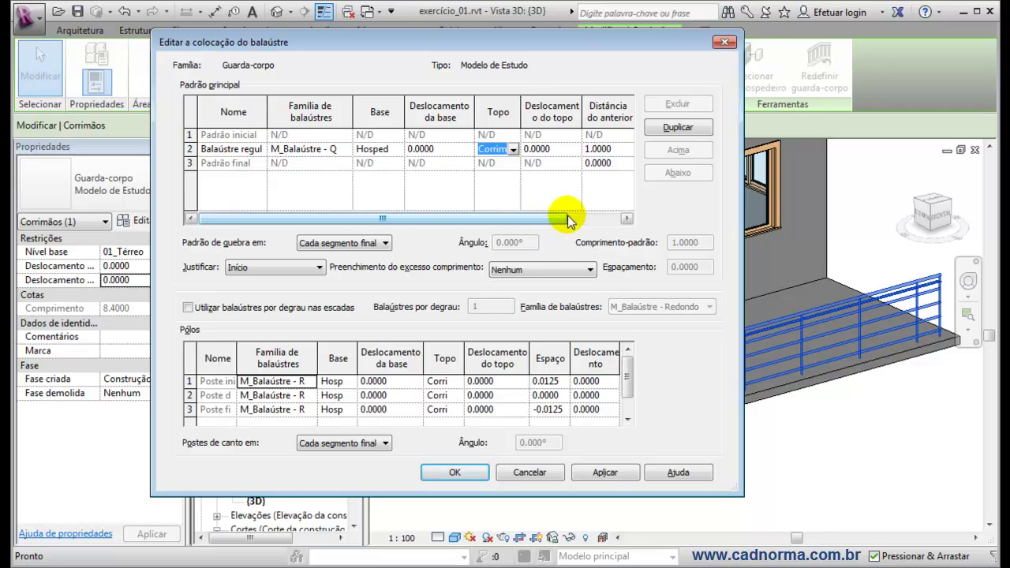
click(620, 152)
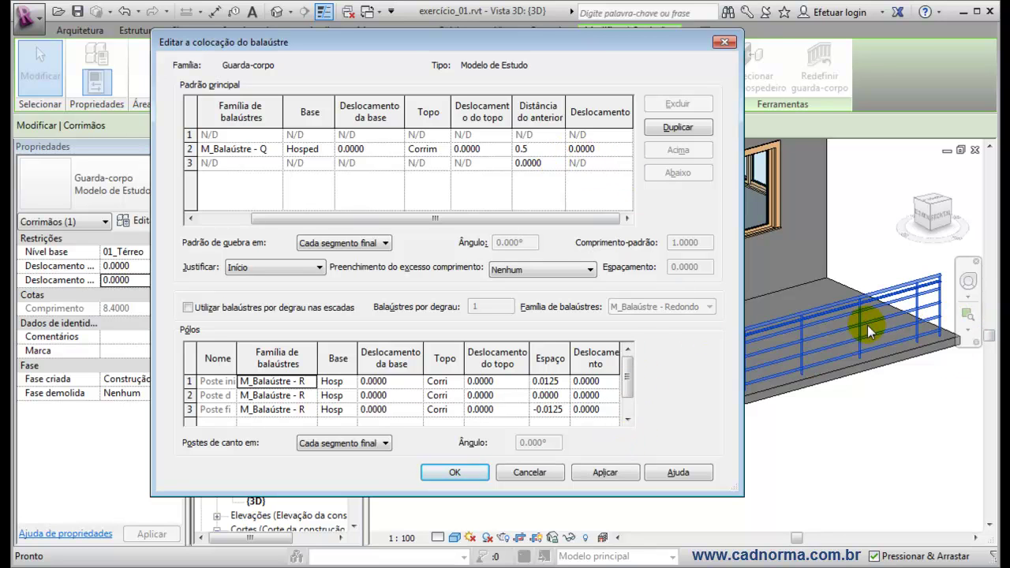
click(605, 472)
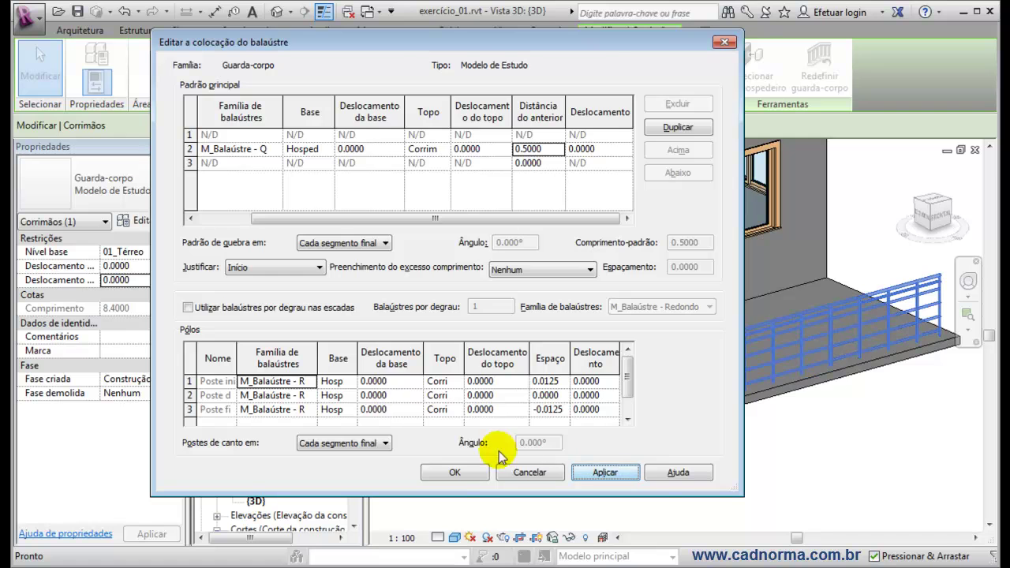
click(464, 473)
click(679, 472)
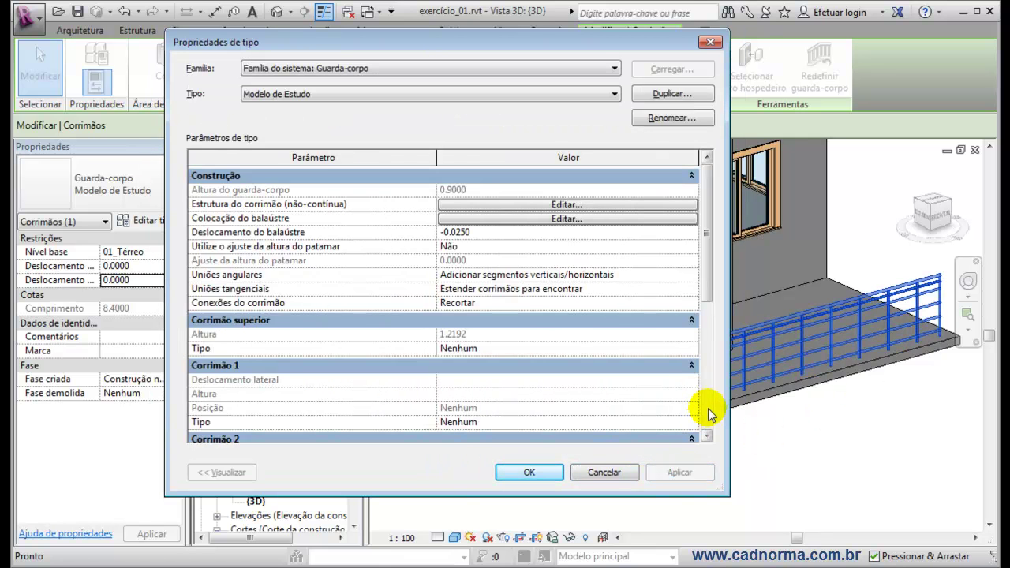
click(513, 219)
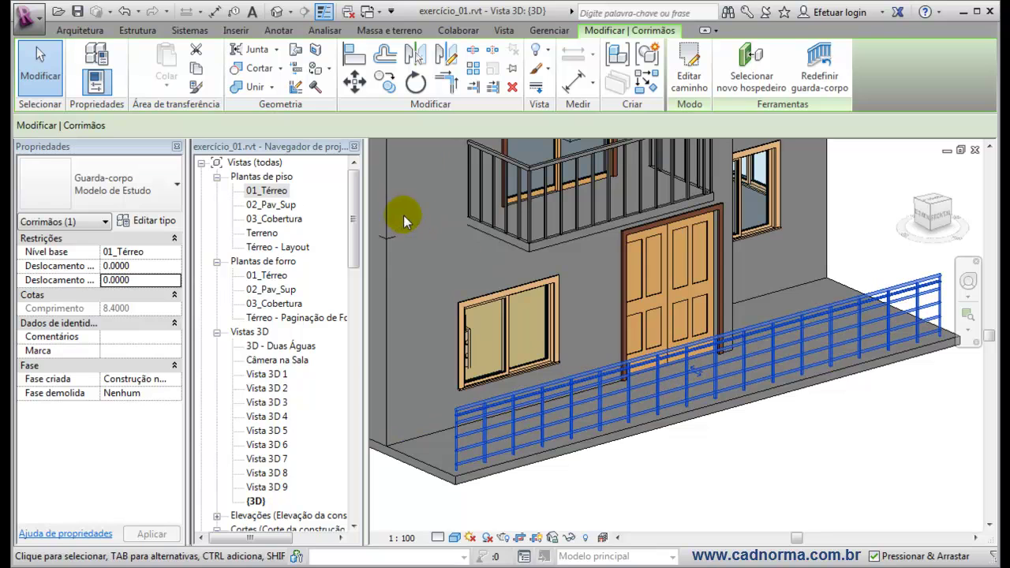
Open the 01_Térreo floor plan, select the front railing and start editing its path.
double_click(270, 192)
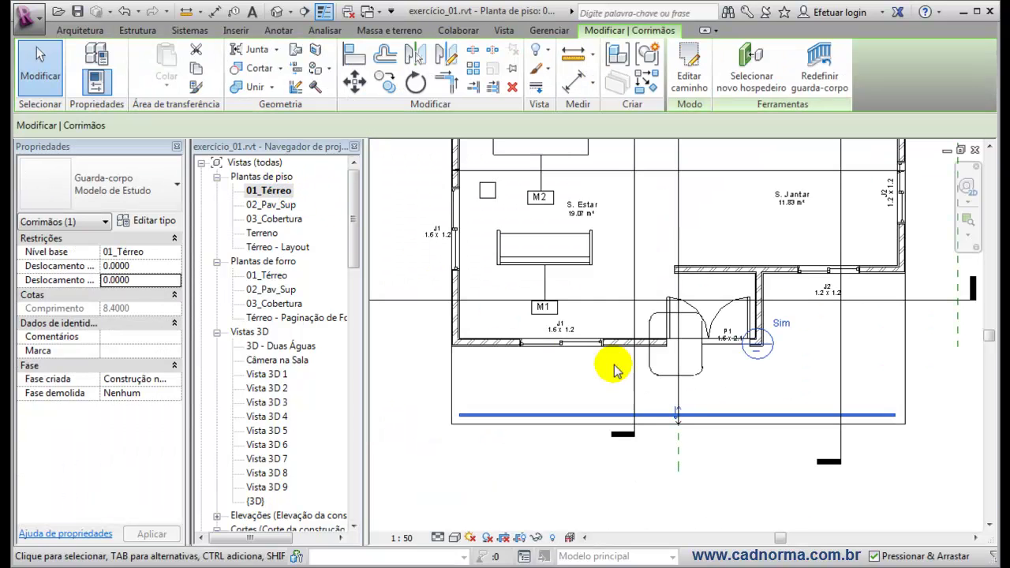
middle_drag(813, 381, 751, 370)
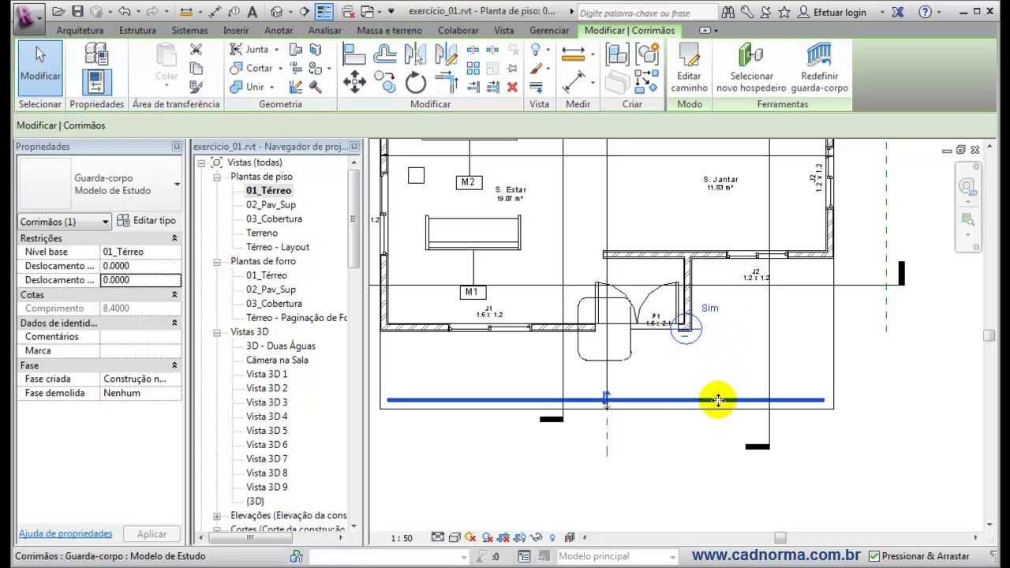
click(661, 460)
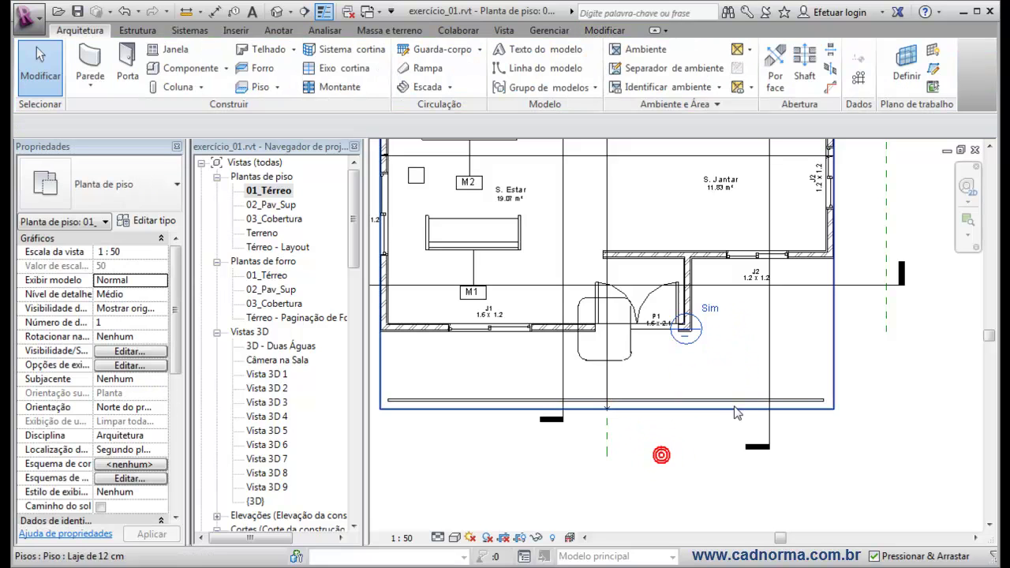
click(730, 402)
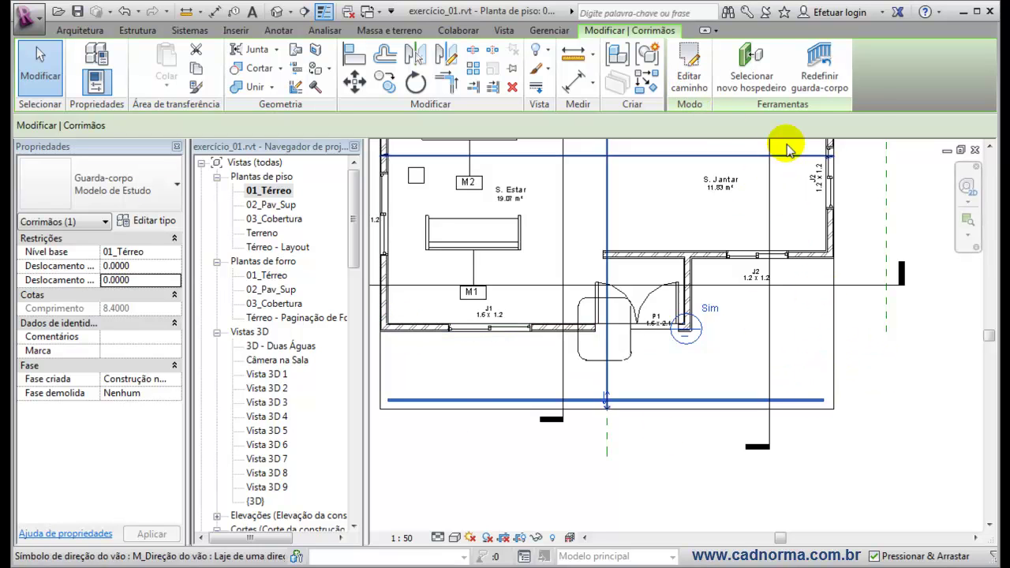
click(697, 71)
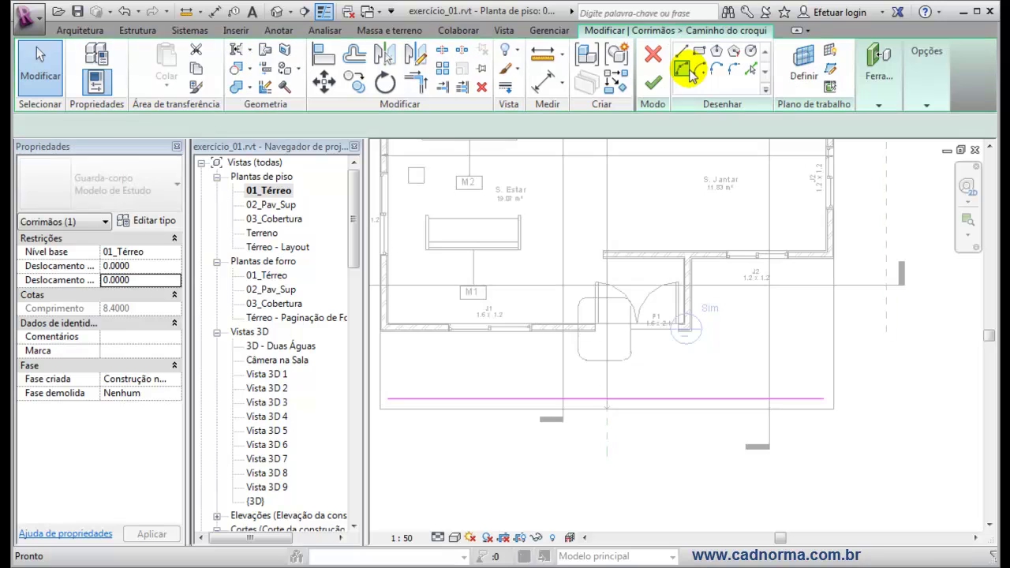
Add line segments from both ends of the front railing's path back to the house walls and finish the sketch.
click(680, 52)
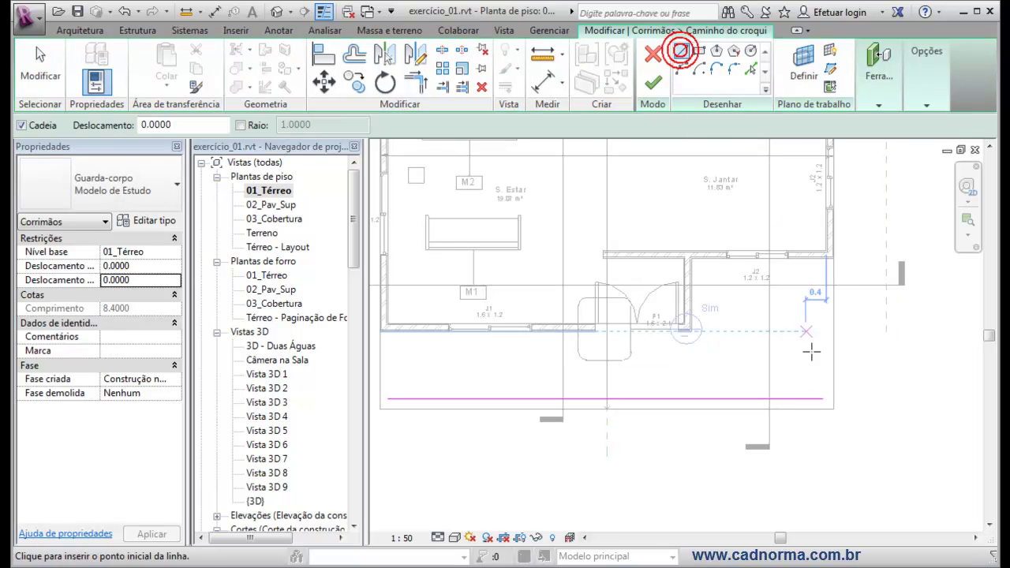
click(823, 397)
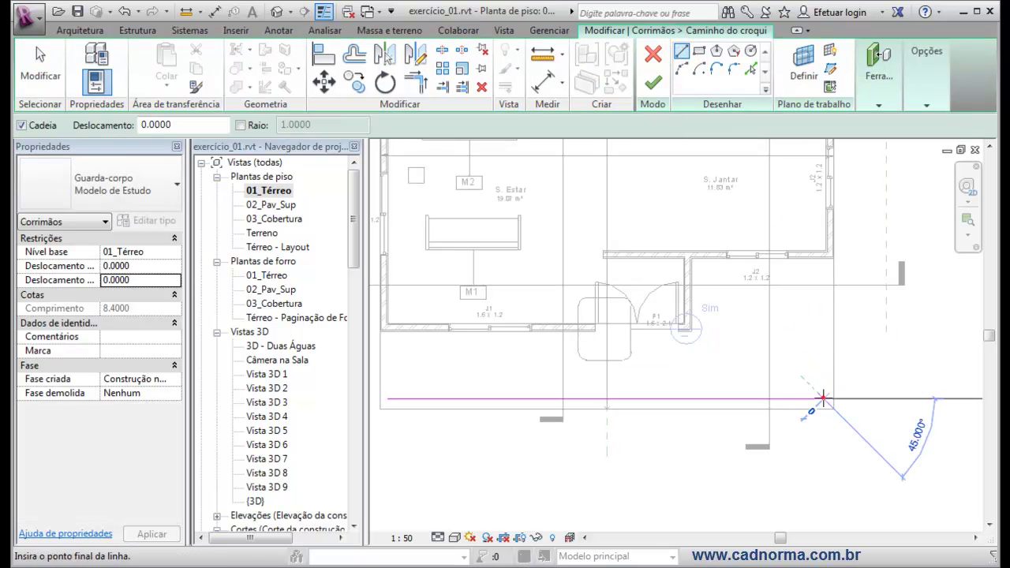
click(823, 261)
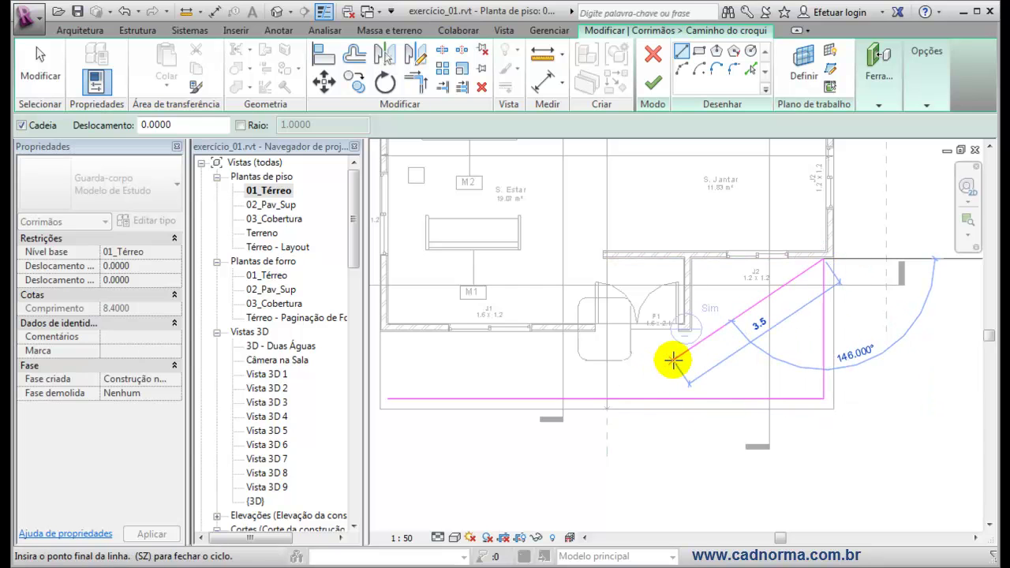
key(Escape)
click(387, 397)
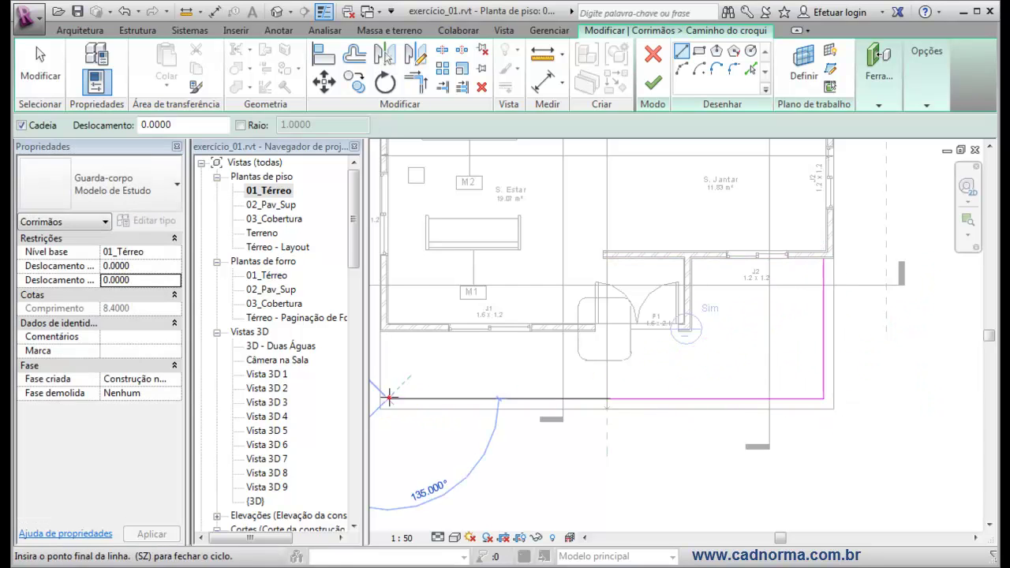
click(387, 331)
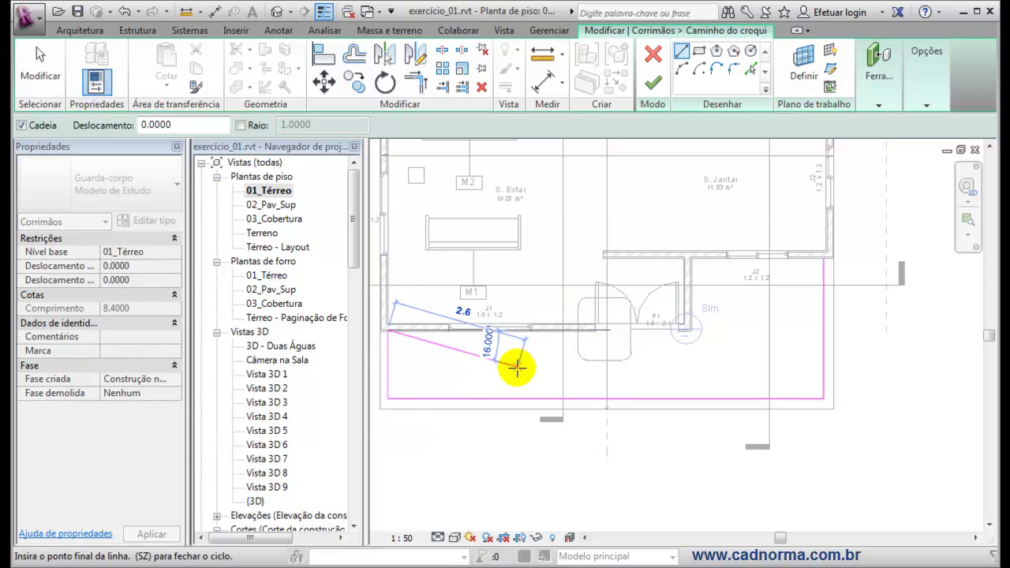
key(Escape)
click(655, 82)
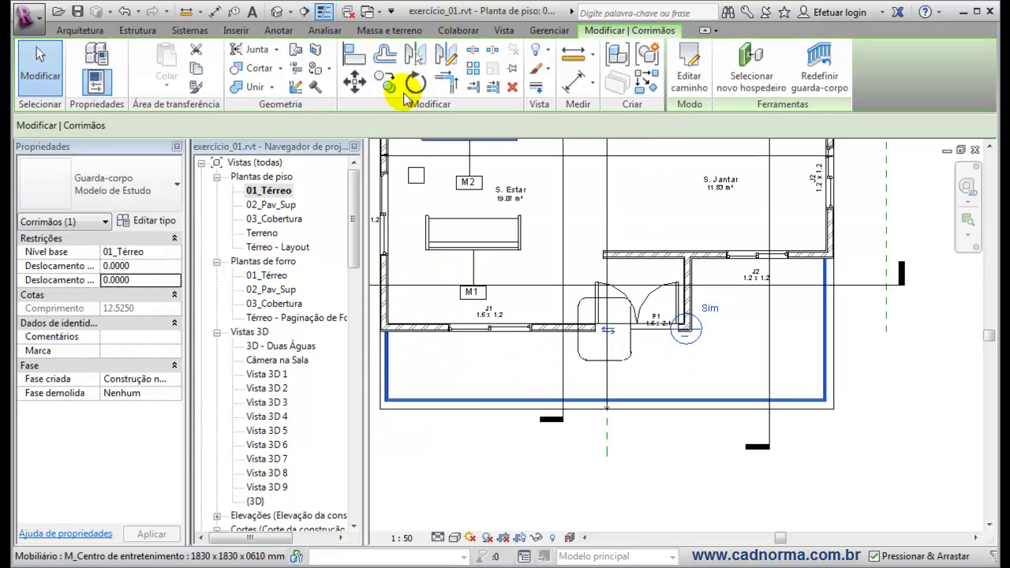
Open the 3D view and the railing type's baluster placement, widen the post name column and examine the corner behind the dialog.
click(584, 365)
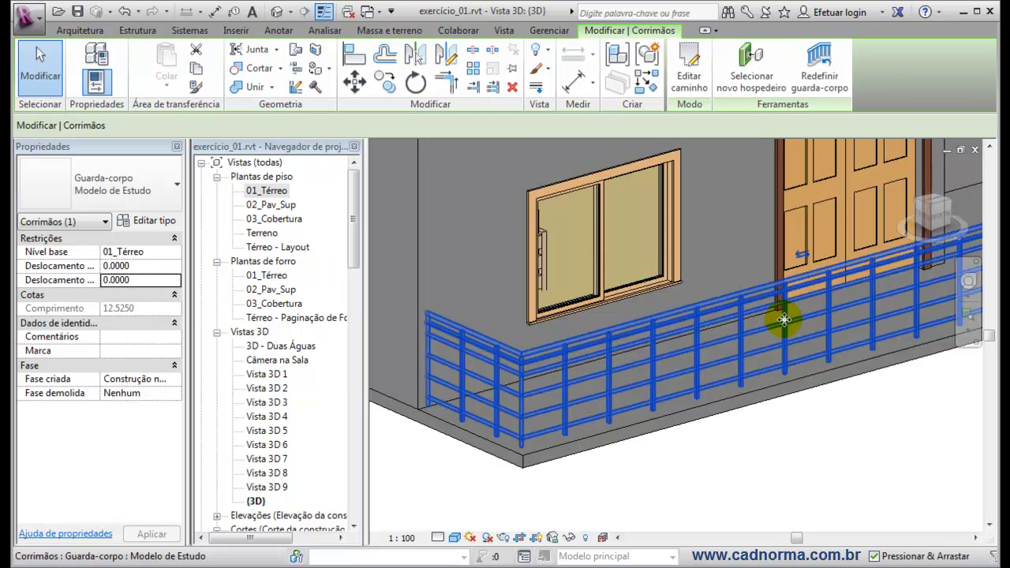
click(149, 220)
drag(590, 42, 521, 43)
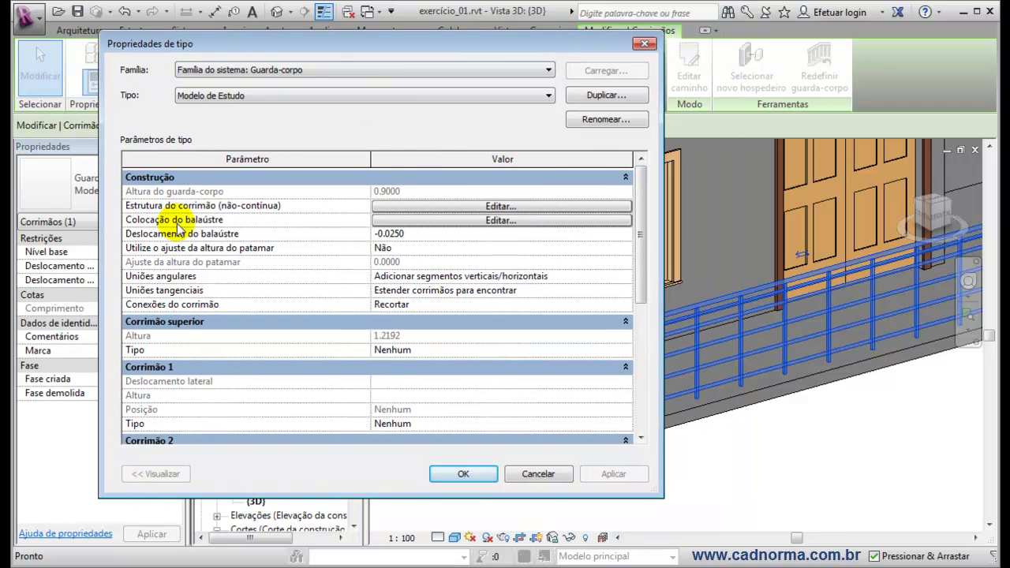
click(534, 222)
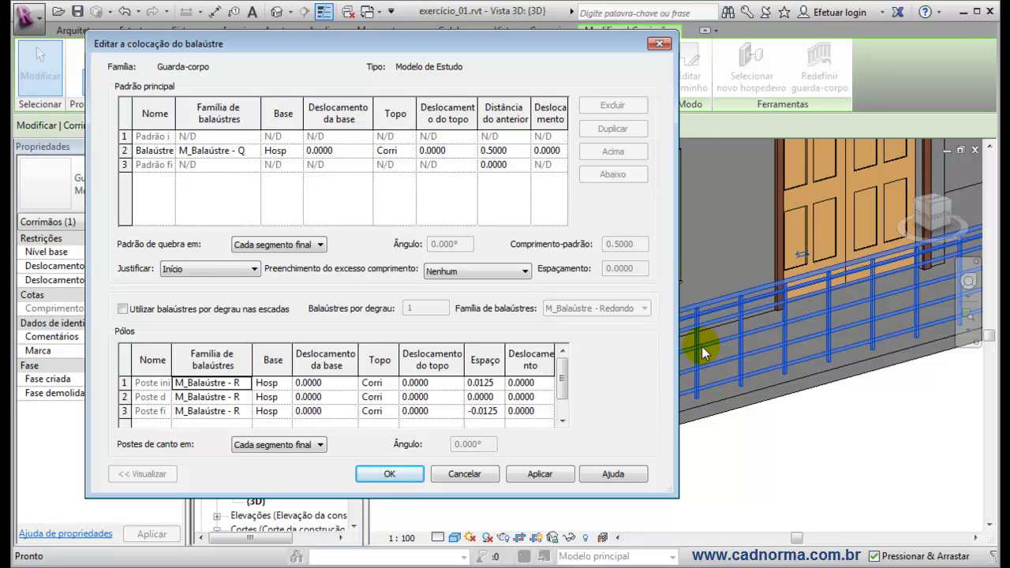
drag(171, 355, 225, 359)
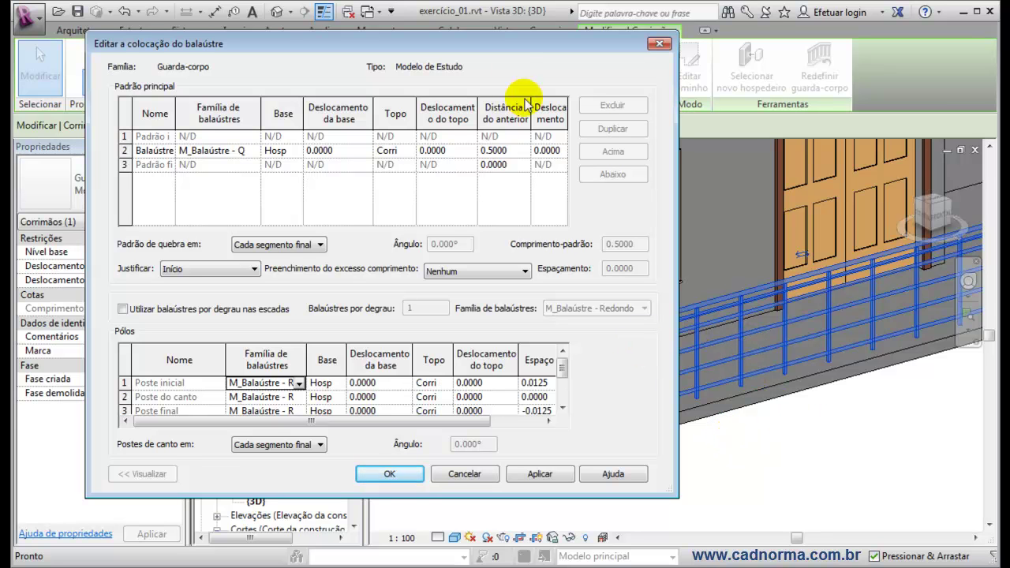
drag(494, 41, 619, 501)
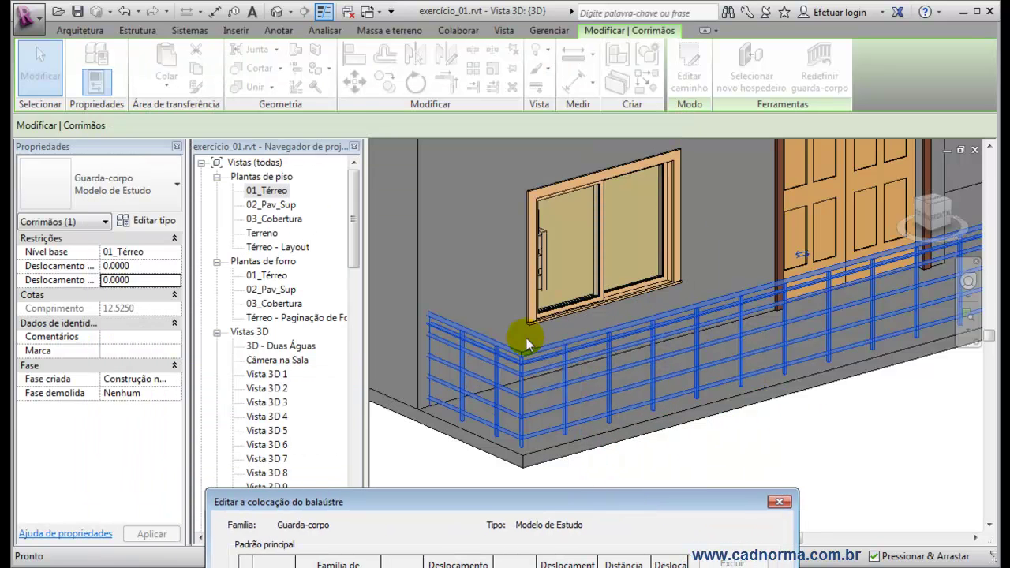
drag(558, 505, 509, 98)
Set the baluster family of the start, corner and end posts to M_Balaústre - Quadrado : 25 mm.
click(370, 434)
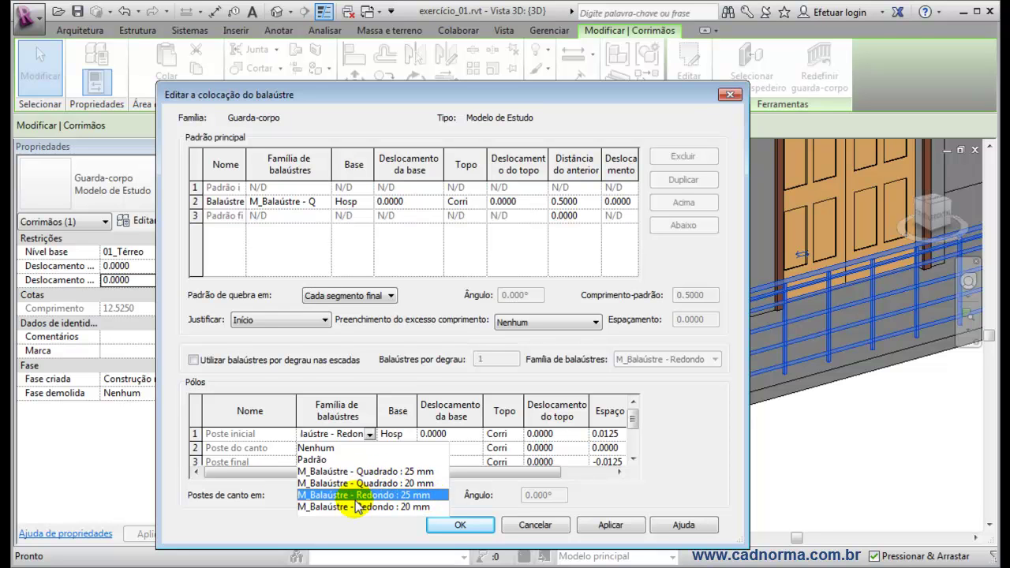
click(345, 474)
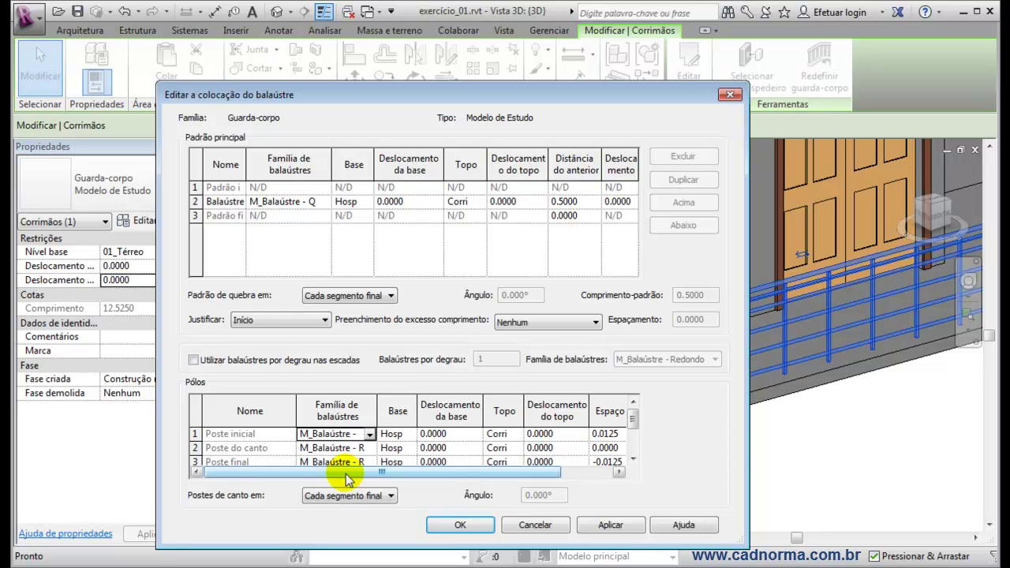
drag(514, 95, 506, 71)
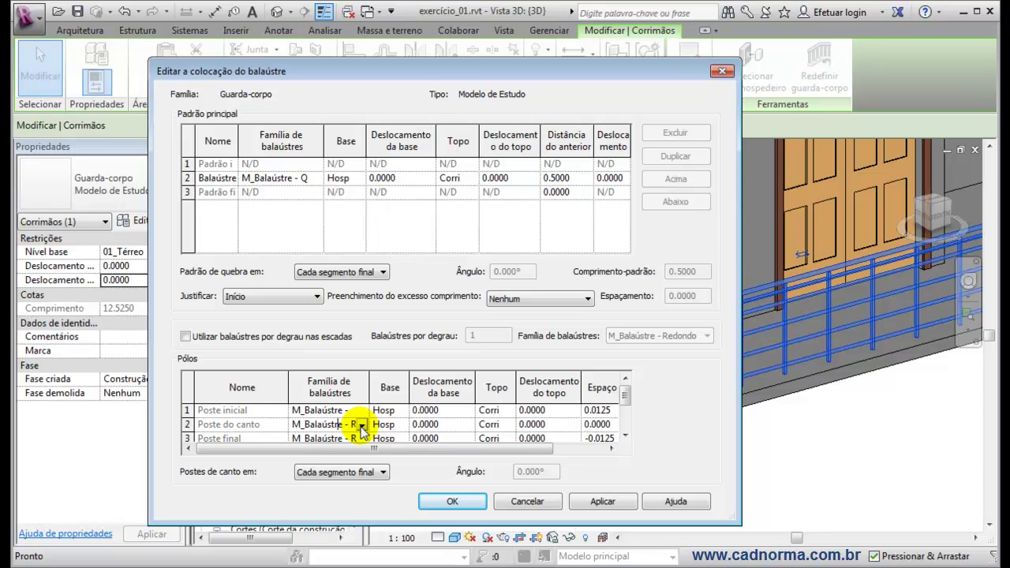
click(363, 425)
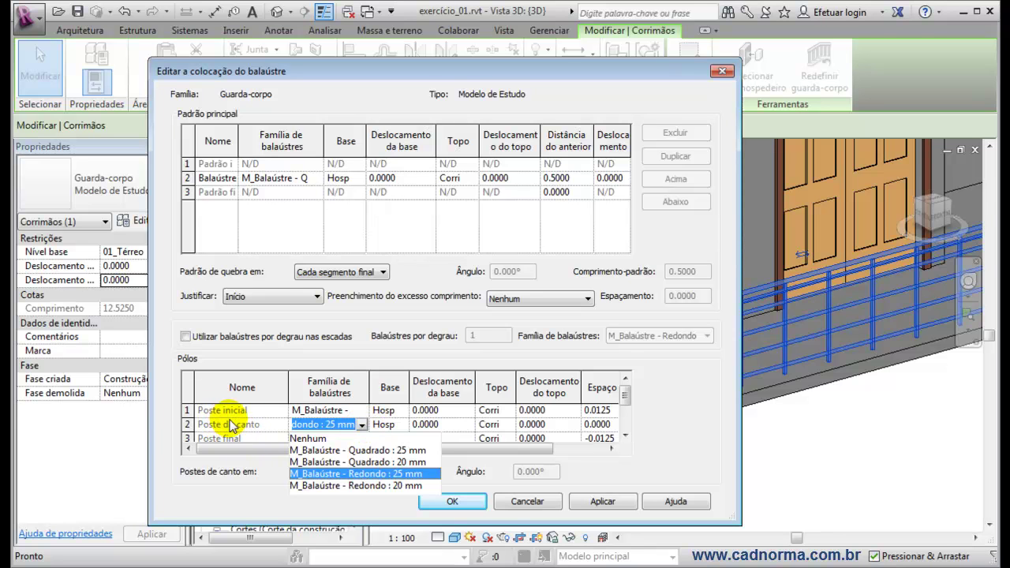
click(348, 449)
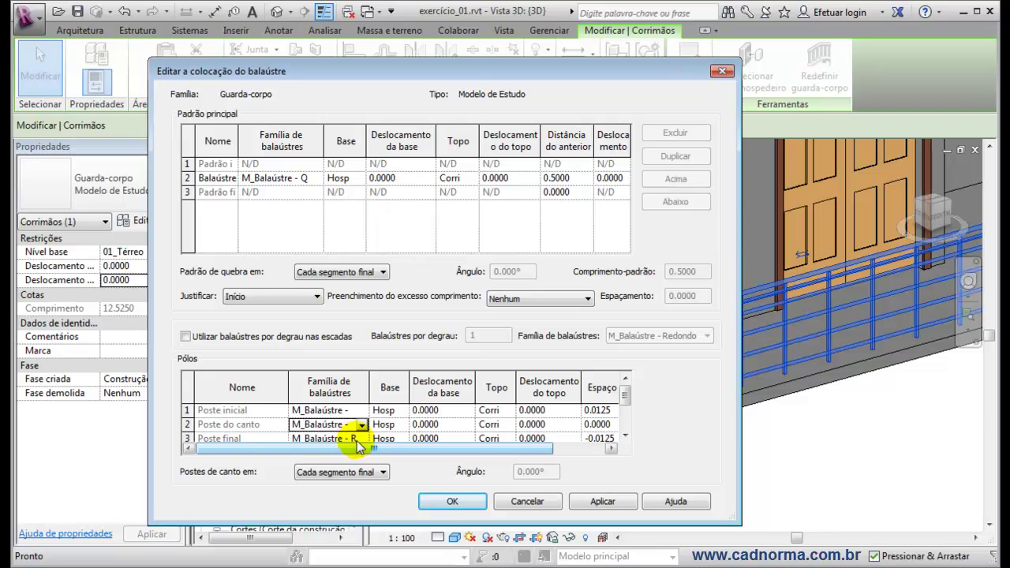
click(352, 437)
click(362, 426)
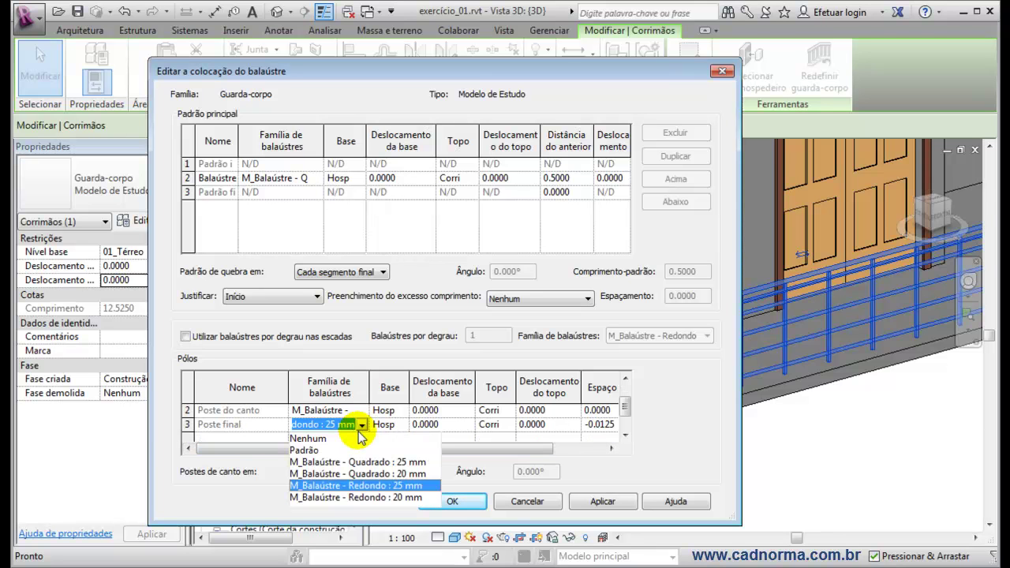
click(346, 463)
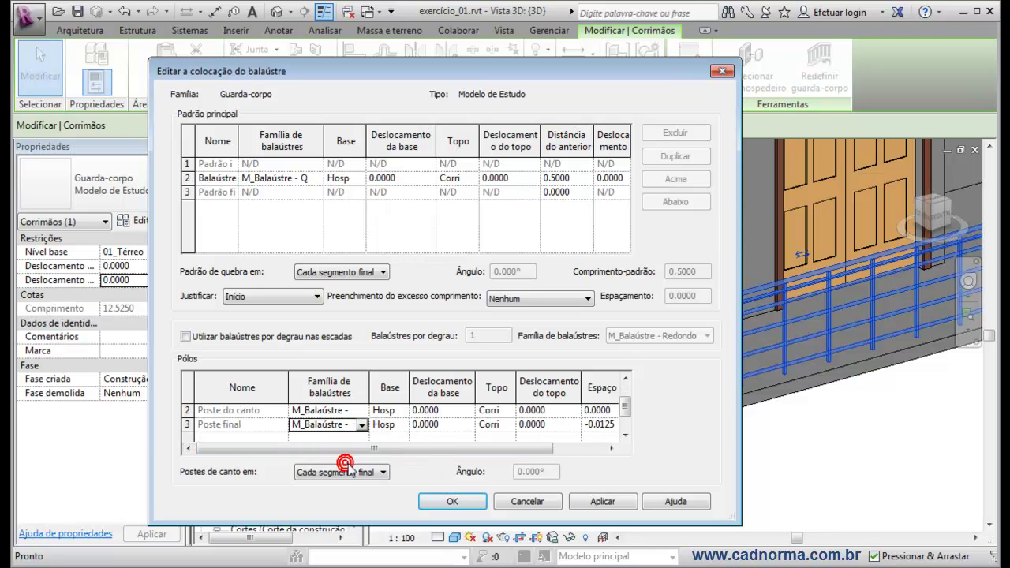
Apply and accept the baluster placement and type properties, deselect the railing and inspect its corner up close.
click(604, 502)
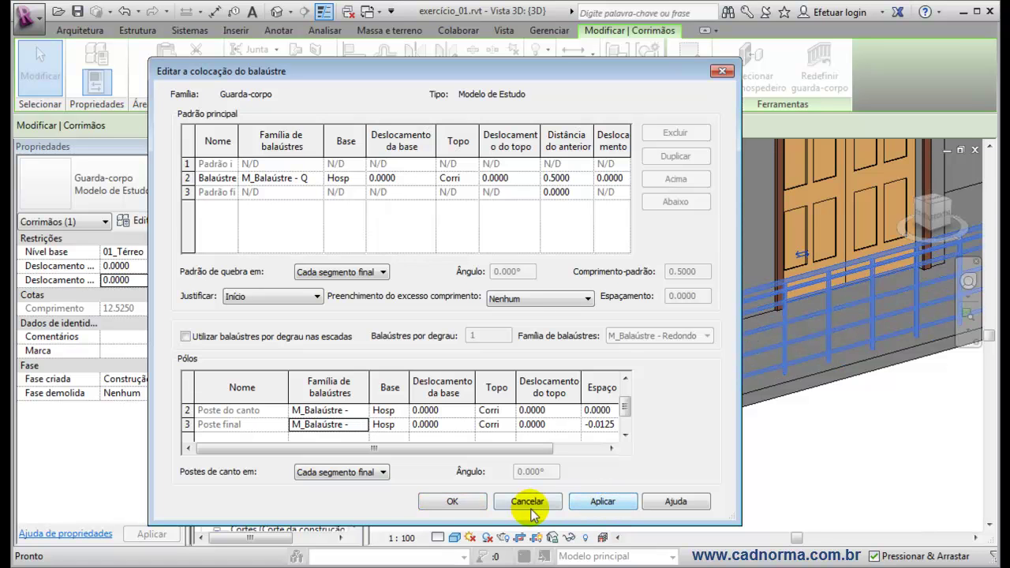
click(458, 501)
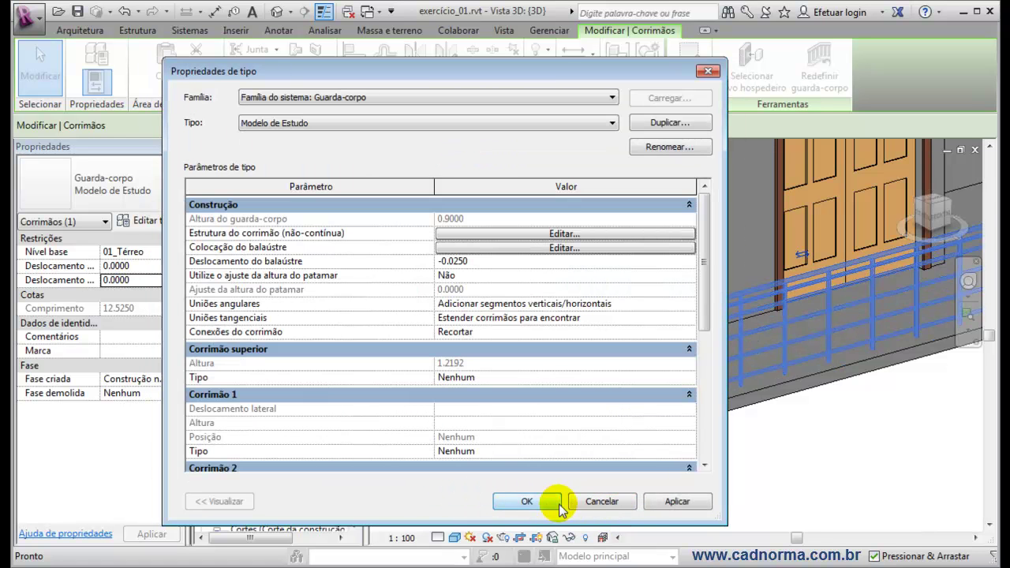
click(655, 503)
click(526, 502)
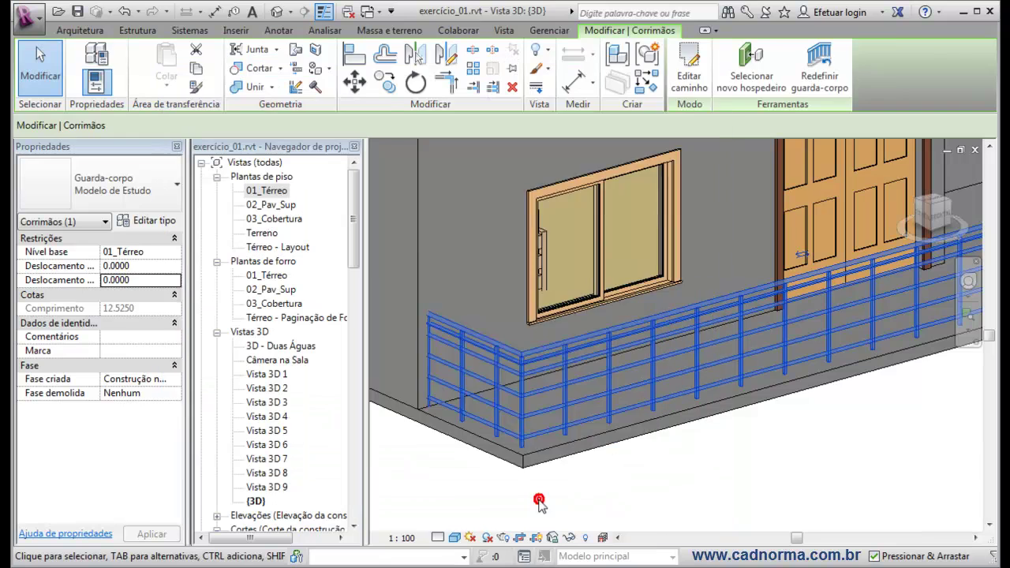
key(Escape)
scroll(514, 315, up, 3)
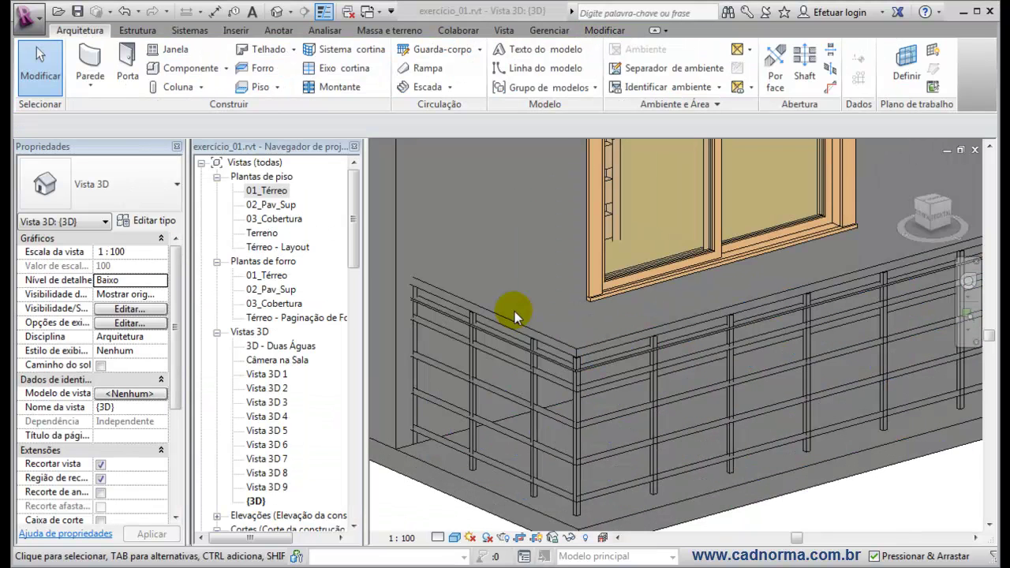
Set the railing type's regular baluster family to M_Balaústre - Redondo : 25 mm and accept the baluster placement and type properties.
click(541, 341)
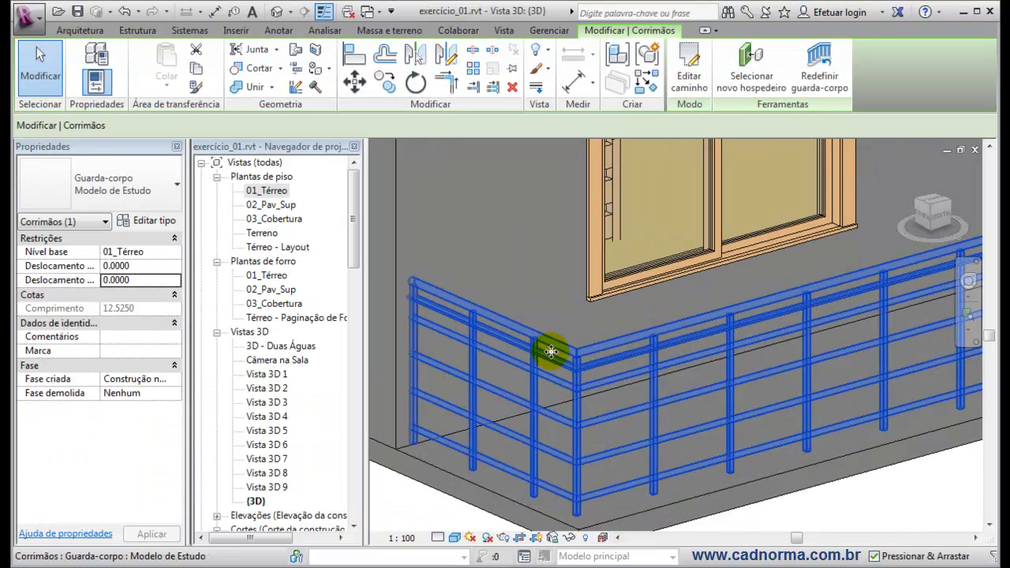
click(154, 220)
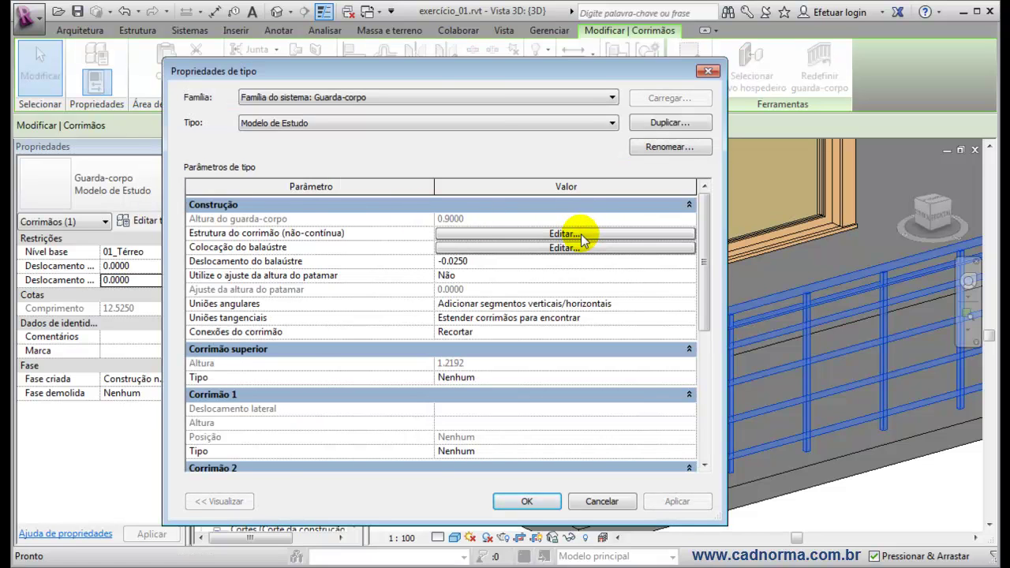
click(581, 250)
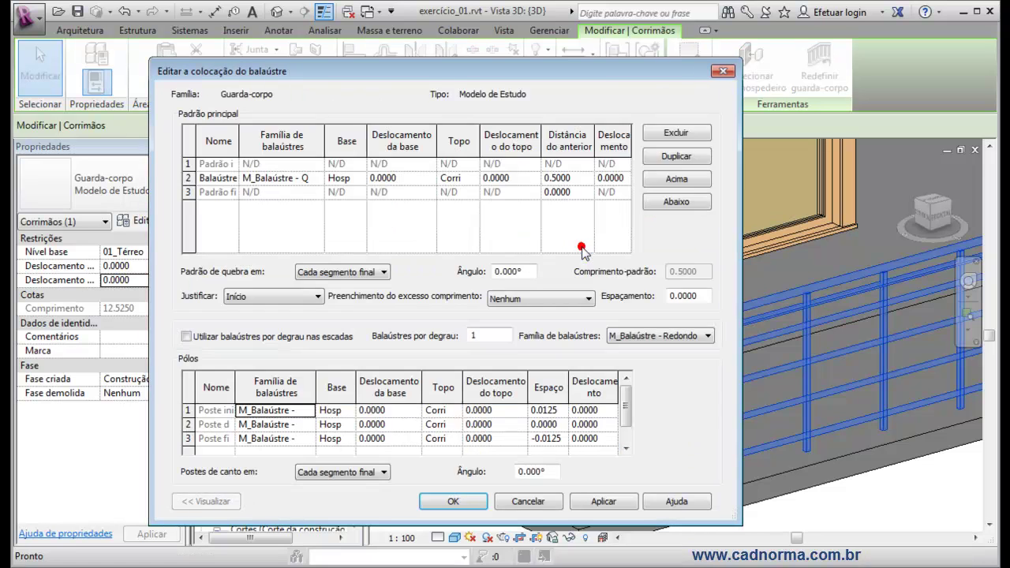
click(317, 179)
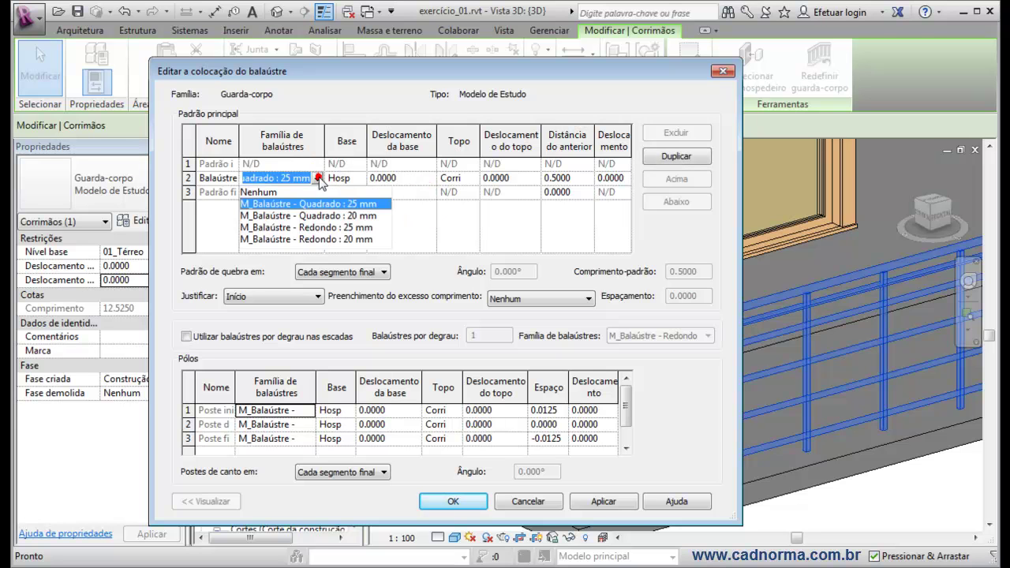
click(307, 227)
click(603, 502)
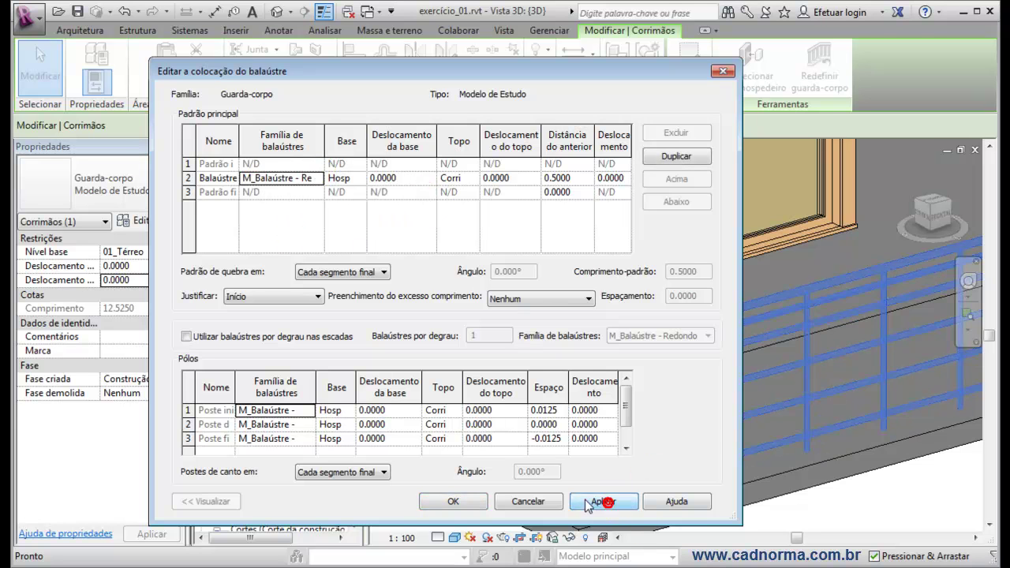
click(456, 502)
click(665, 502)
click(527, 502)
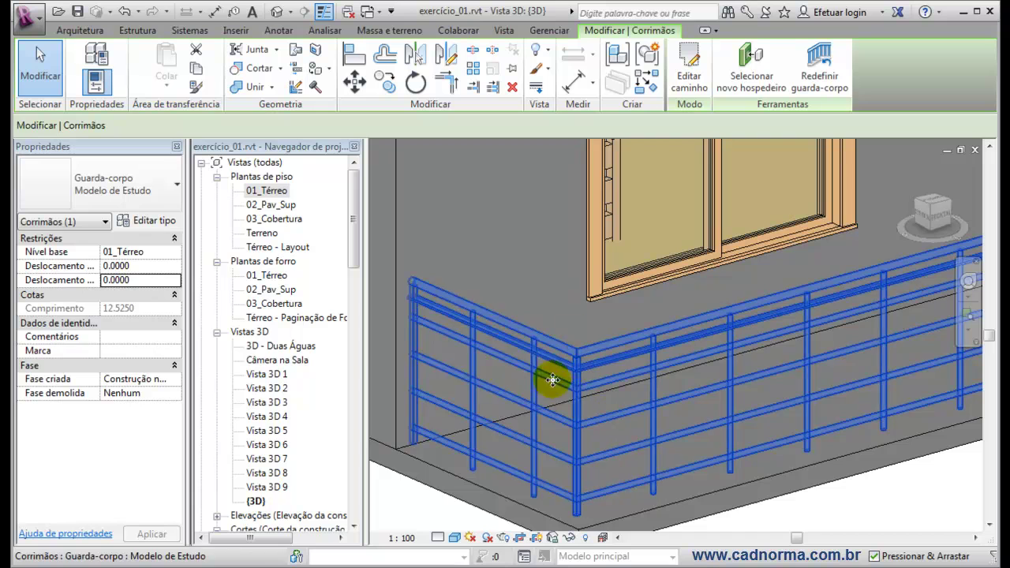
Open the baluster placement of the Modelo de Estudo railing type and adjust the column widths of the posts table to read its entries.
scroll(594, 364, up, 4)
scroll(671, 333, down, 5)
scroll(675, 338, down, 1)
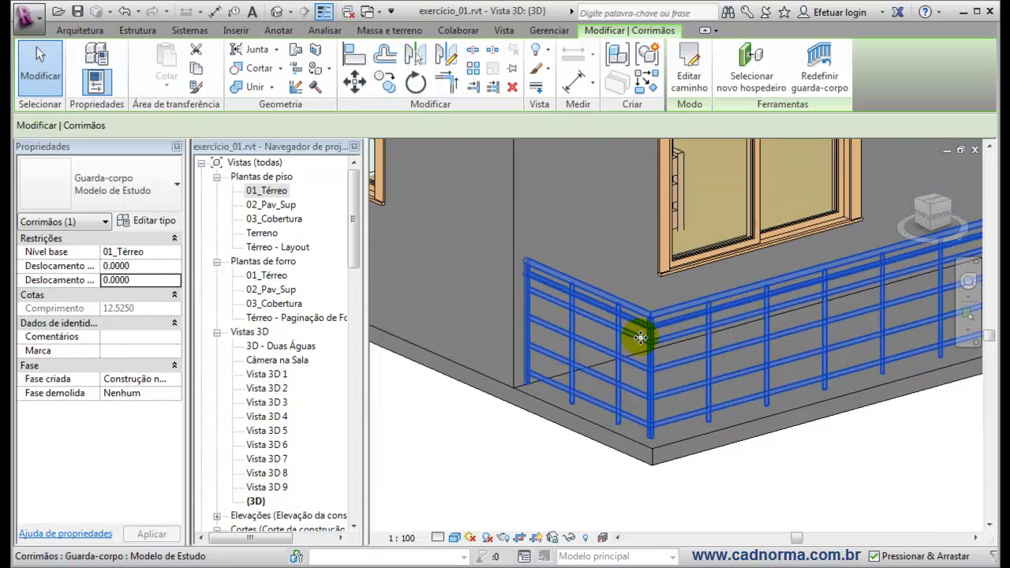
click(158, 223)
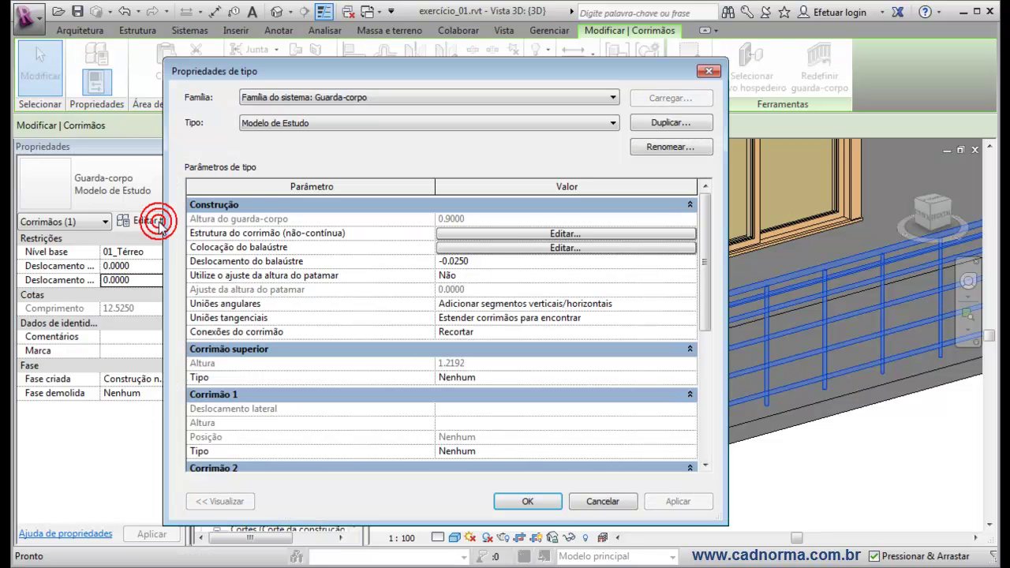
click(521, 249)
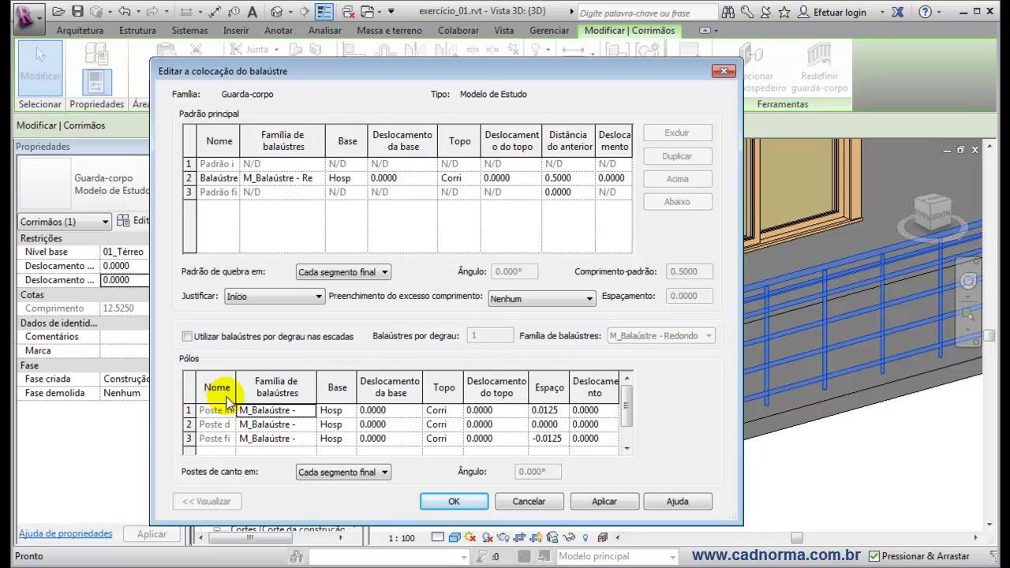
mouse_move(235, 386)
mouse_down()
mouse_move(303, 385)
mouse_move(233, 387)
mouse_up()
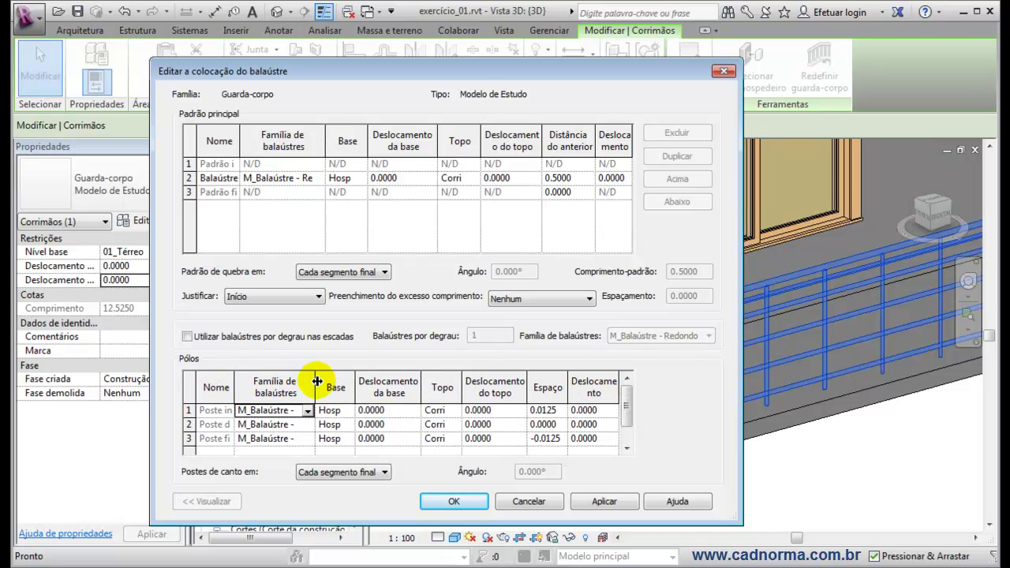
double_click(462, 381)
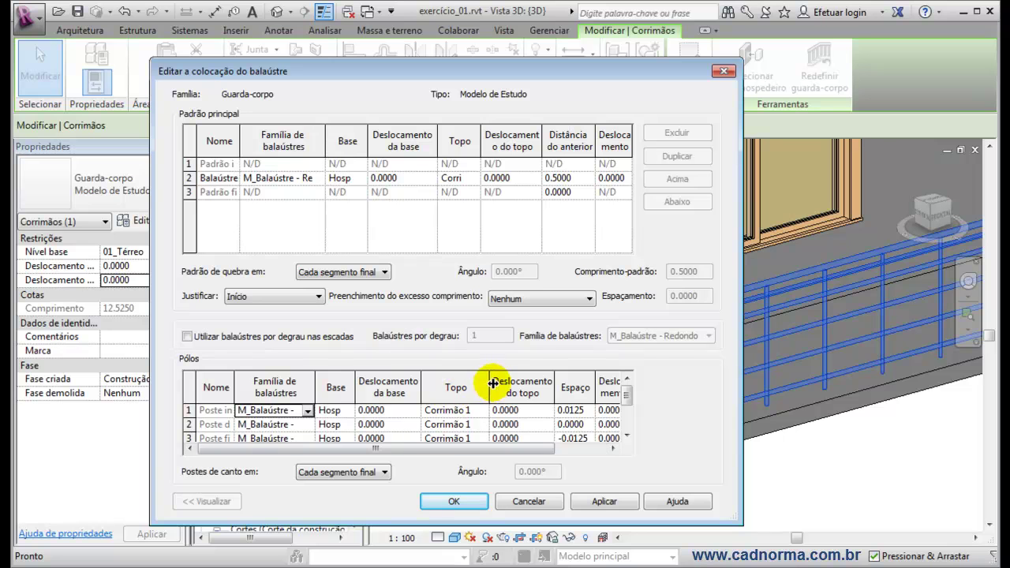
drag(491, 383, 445, 388)
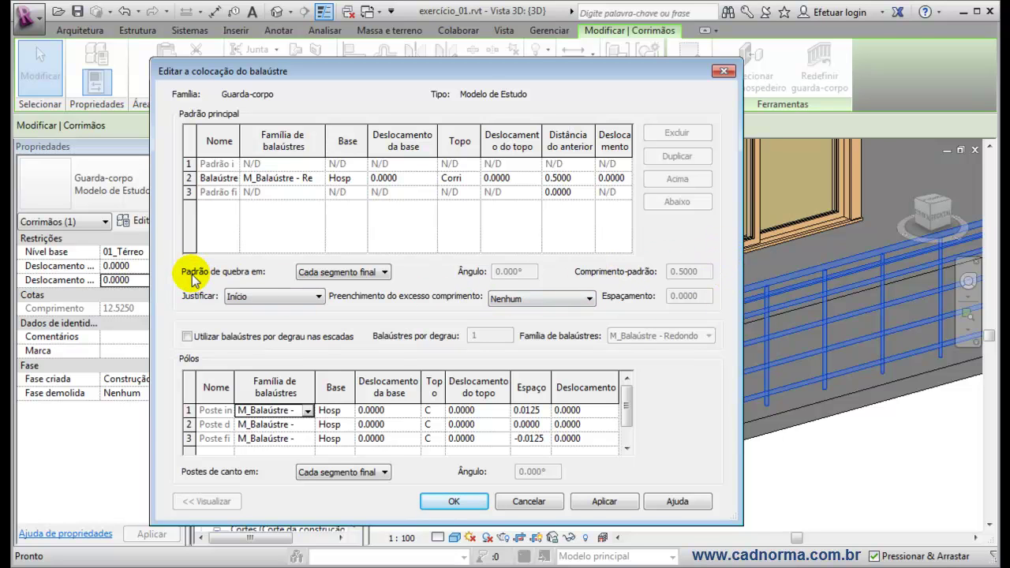
Set the pattern break to Nunca and the regular baluster's distance from previous to 1.5, and accept the baluster placement and type properties.
click(385, 273)
click(386, 273)
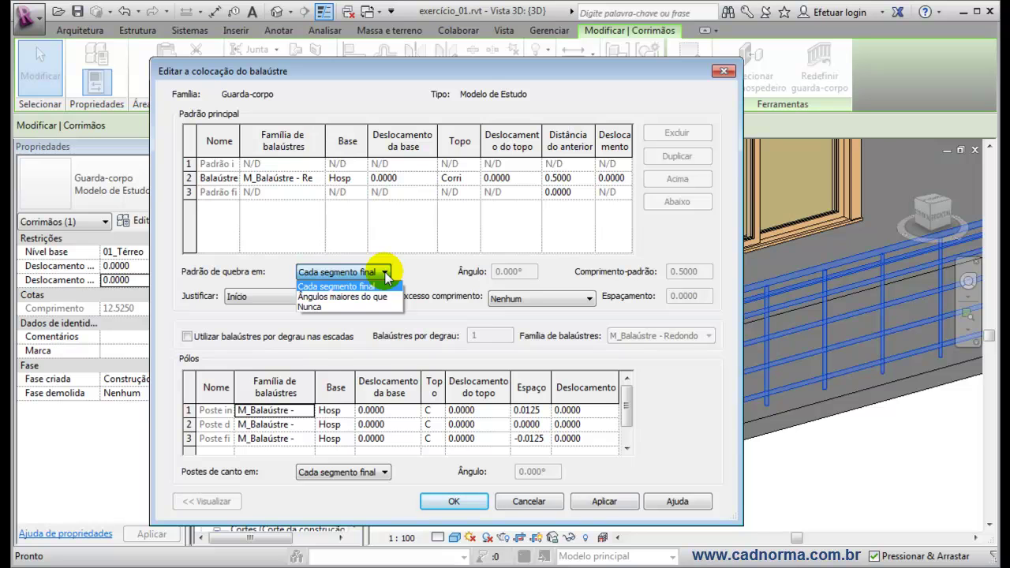
click(309, 307)
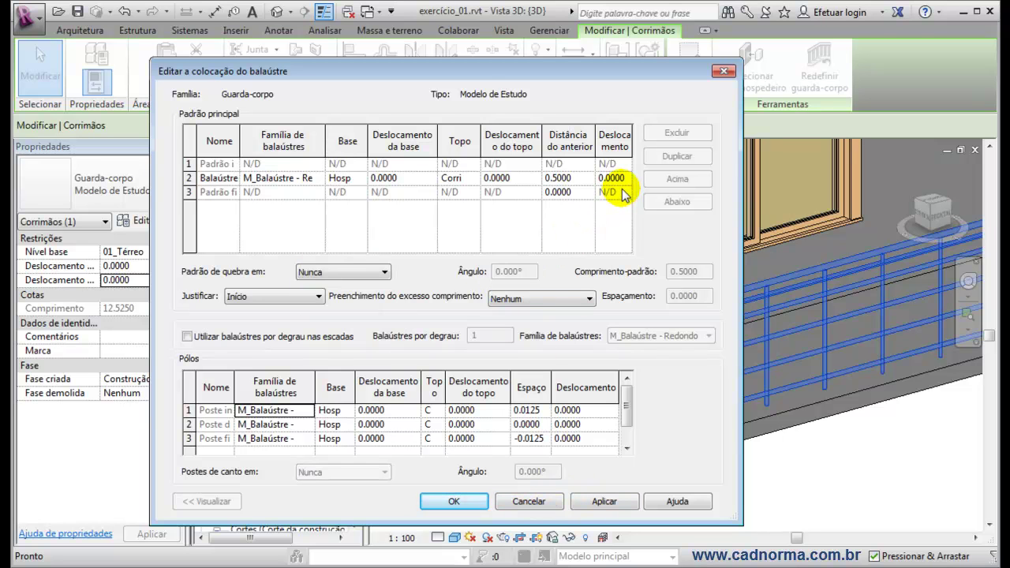
click(576, 179)
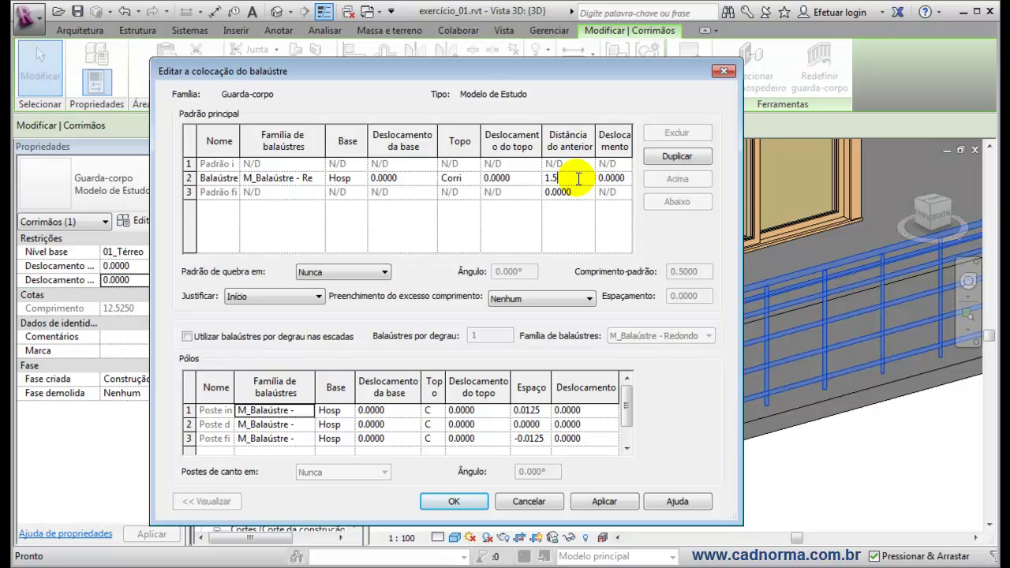
click(603, 501)
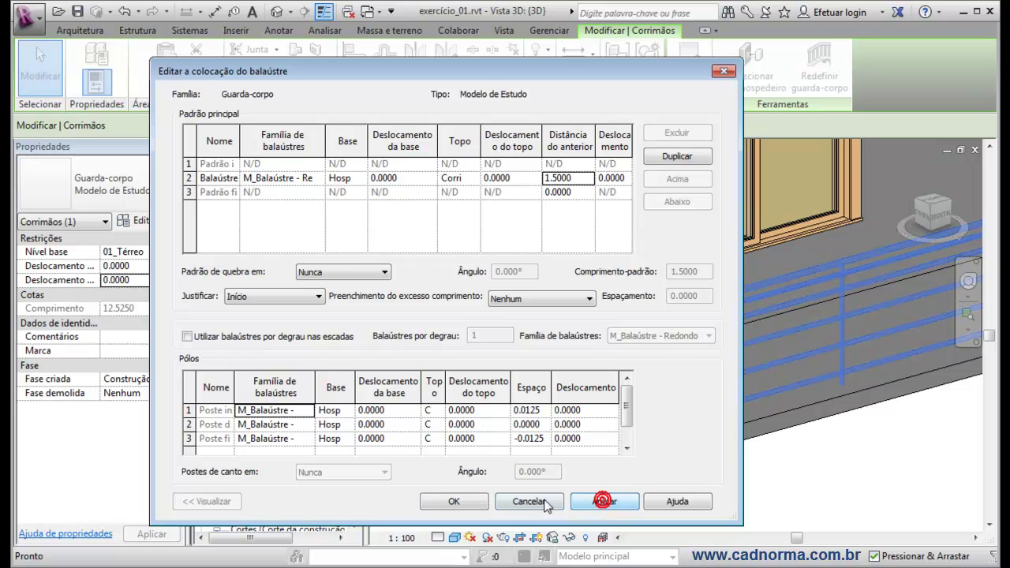
click(471, 499)
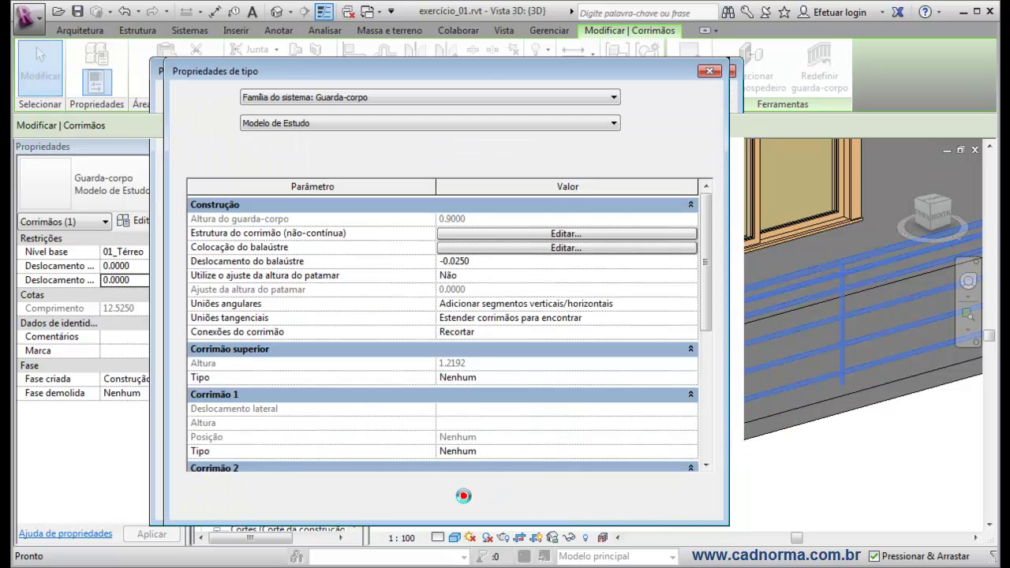
click(669, 502)
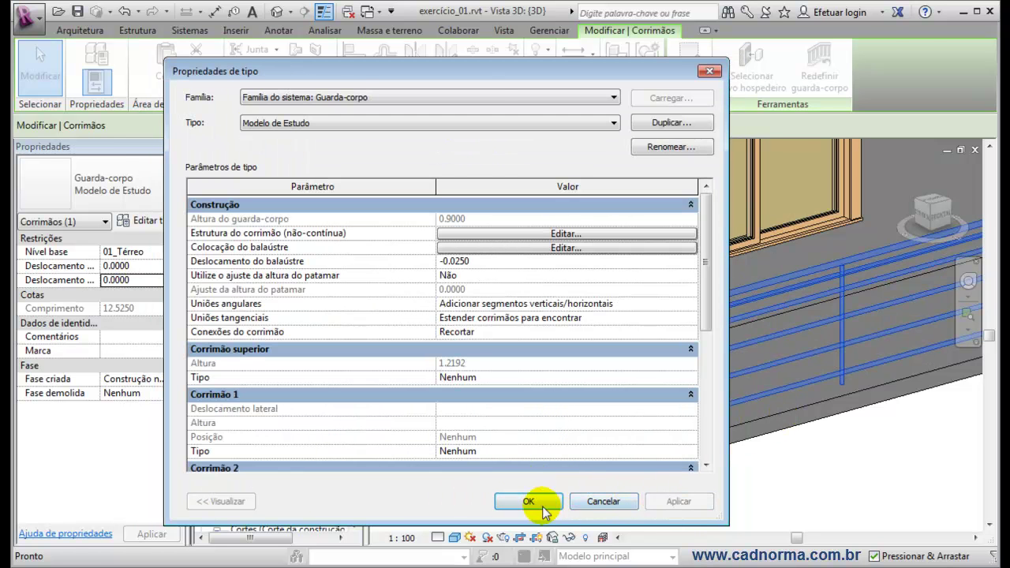
click(541, 505)
Deselect the porch railing and examine how its balusters are spaced along the front and around the corners.
click(777, 472)
scroll(777, 472, down, 2)
middle_drag(794, 466, 771, 397)
middle_drag(848, 368, 734, 392)
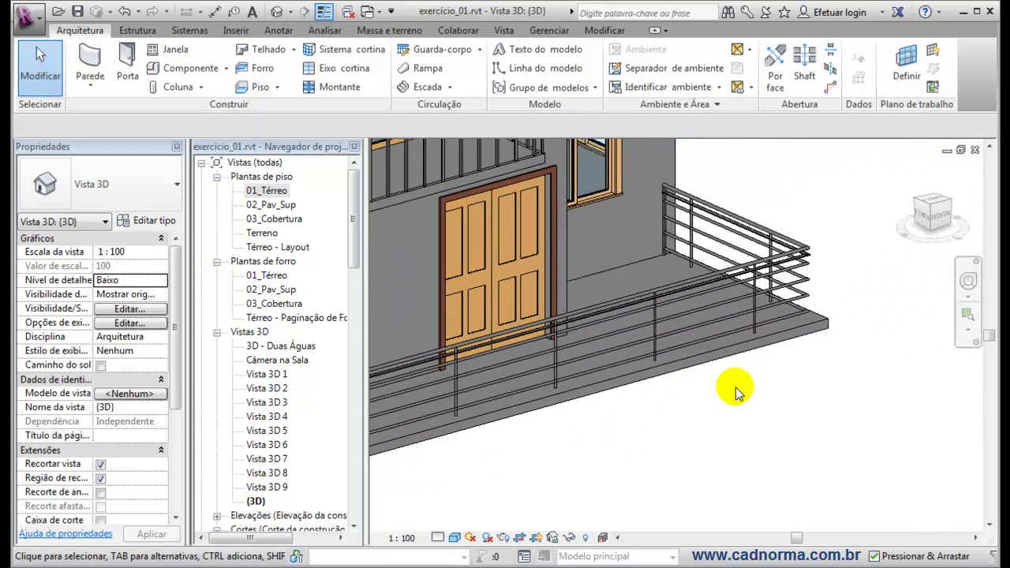
middle_drag(721, 432, 850, 416)
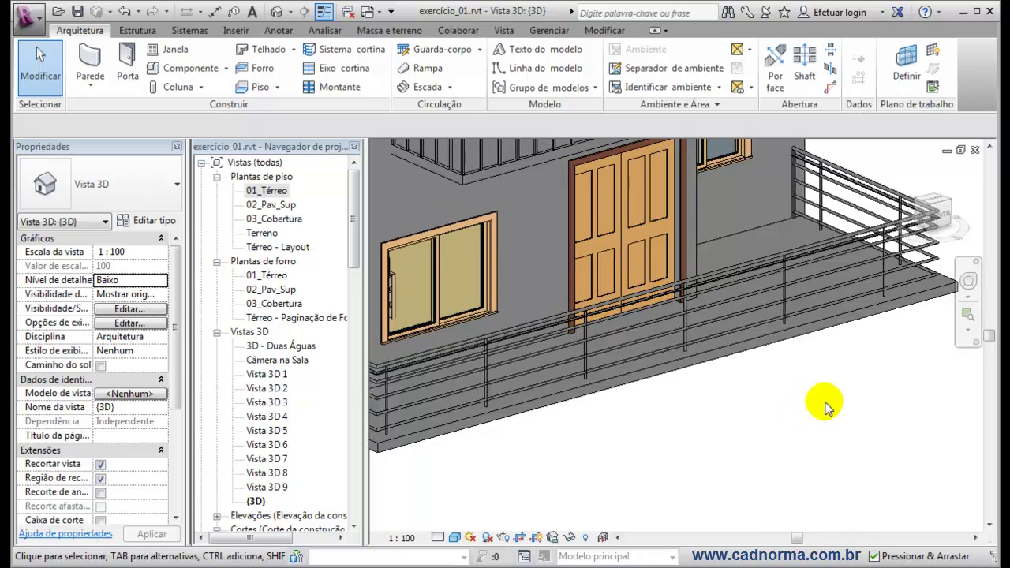
scroll(777, 420, down, 2)
shift+middle_drag(507, 471, 478, 510)
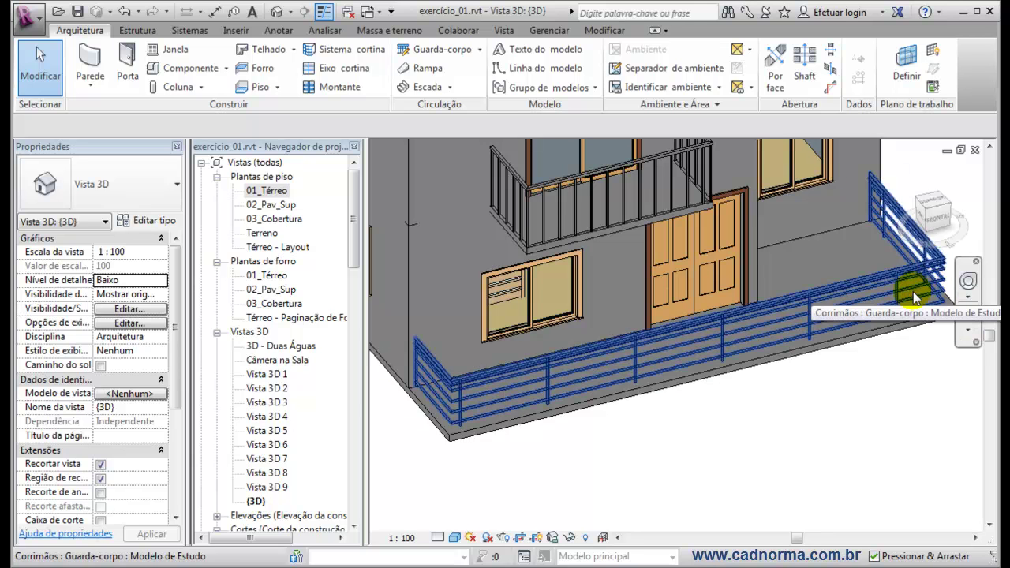
shift+middle_drag(823, 406, 857, 373)
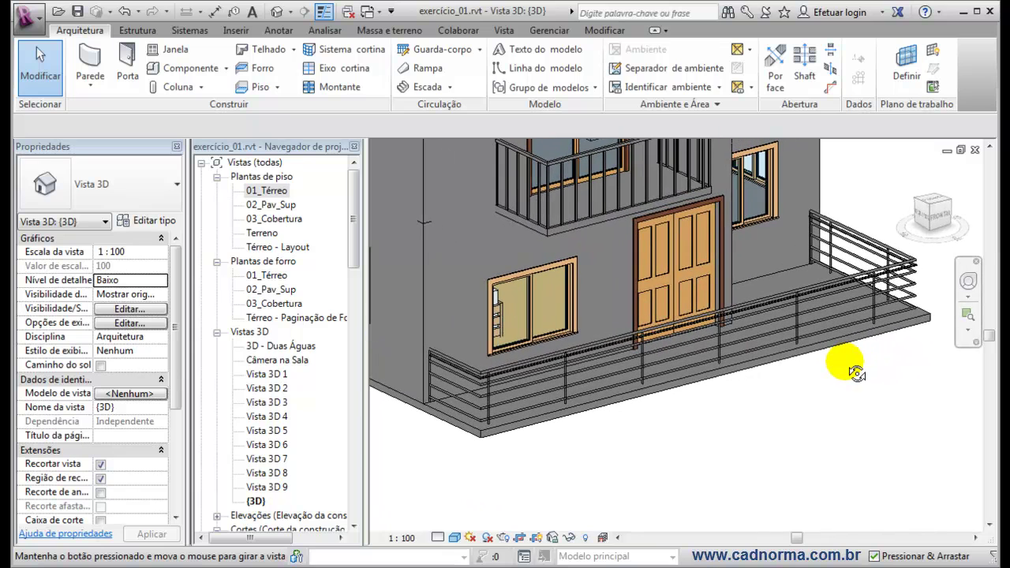
Reopen the porch railing type's baluster placement, review the justification options and check the railing behind the dialog.
click(662, 342)
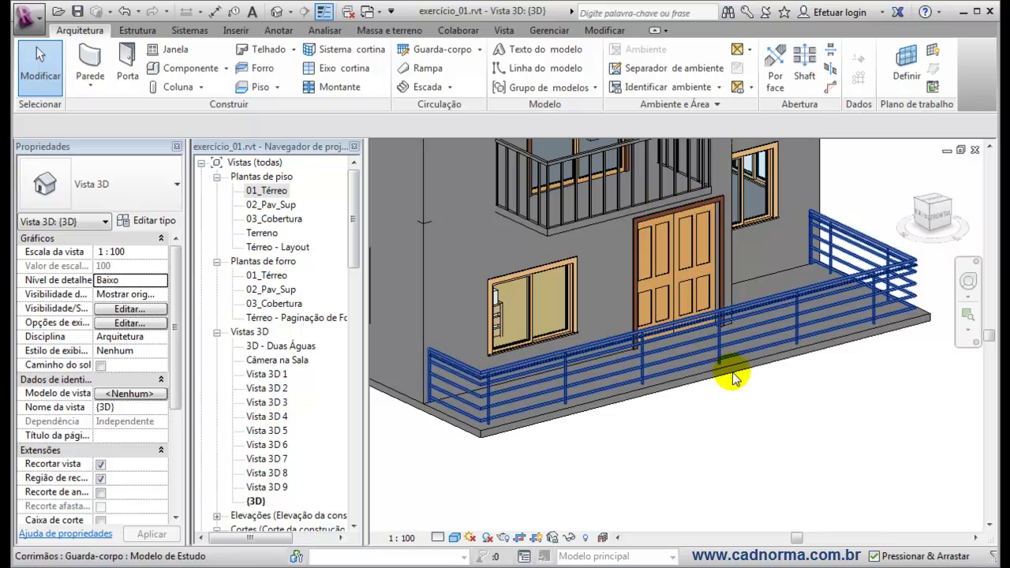
click(806, 299)
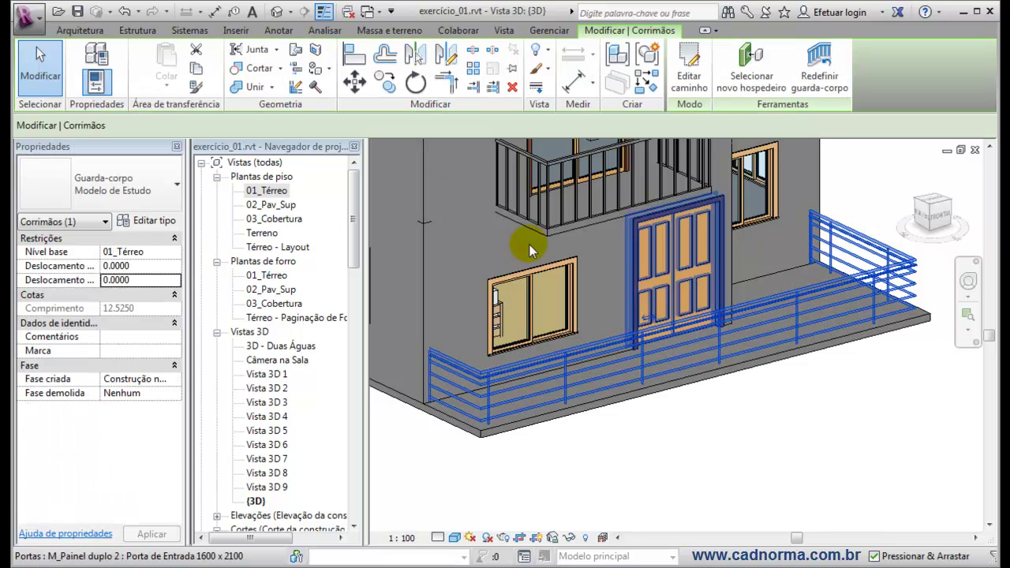
click(154, 221)
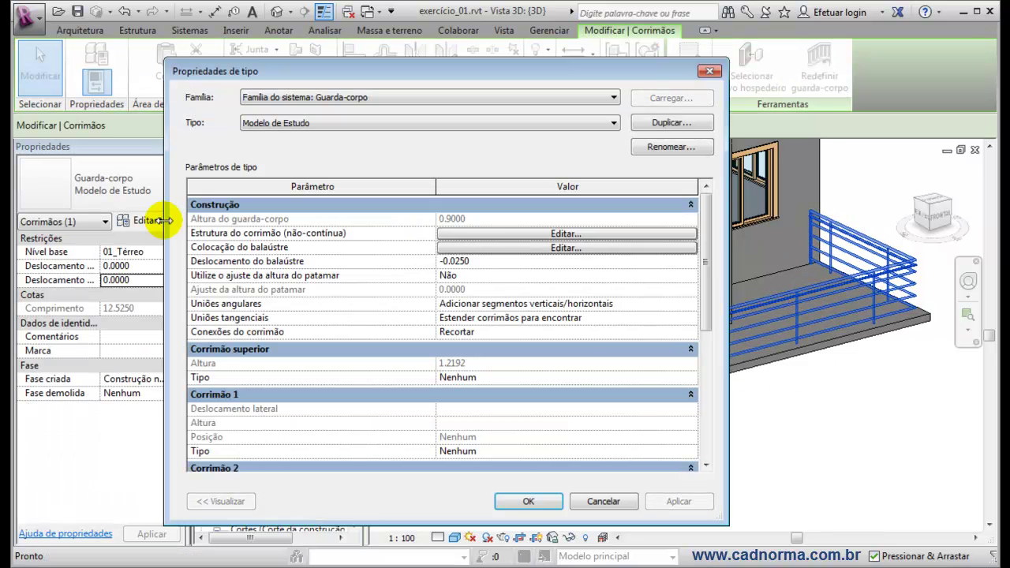
click(481, 248)
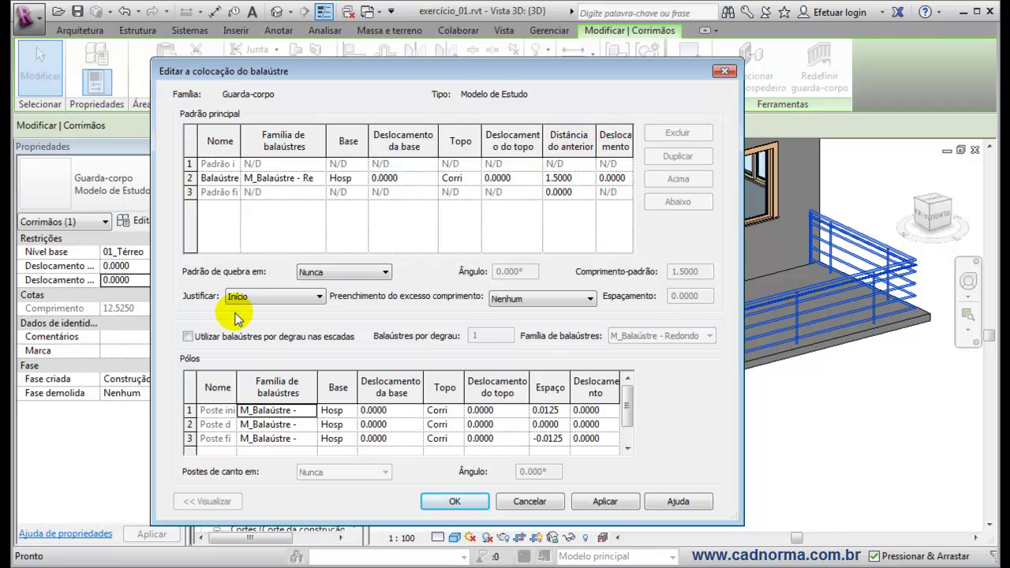
click(319, 296)
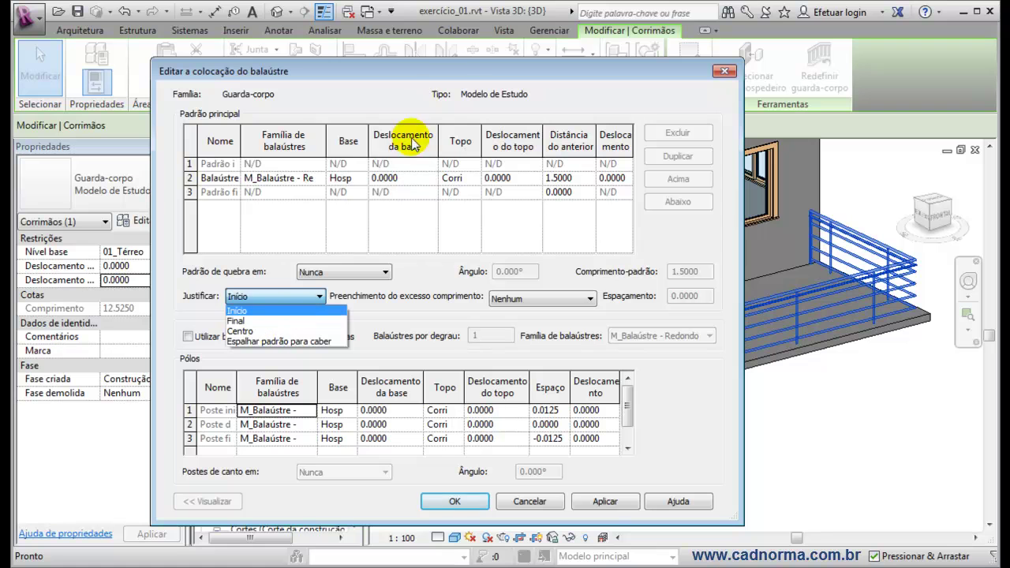
click(454, 63)
drag(473, 71, 451, 516)
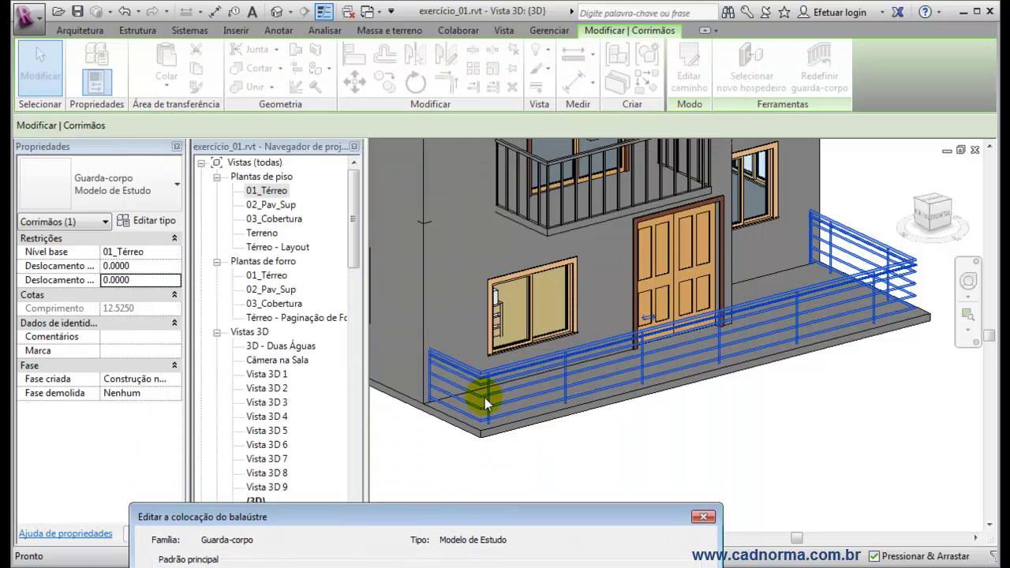
drag(474, 517, 439, 101)
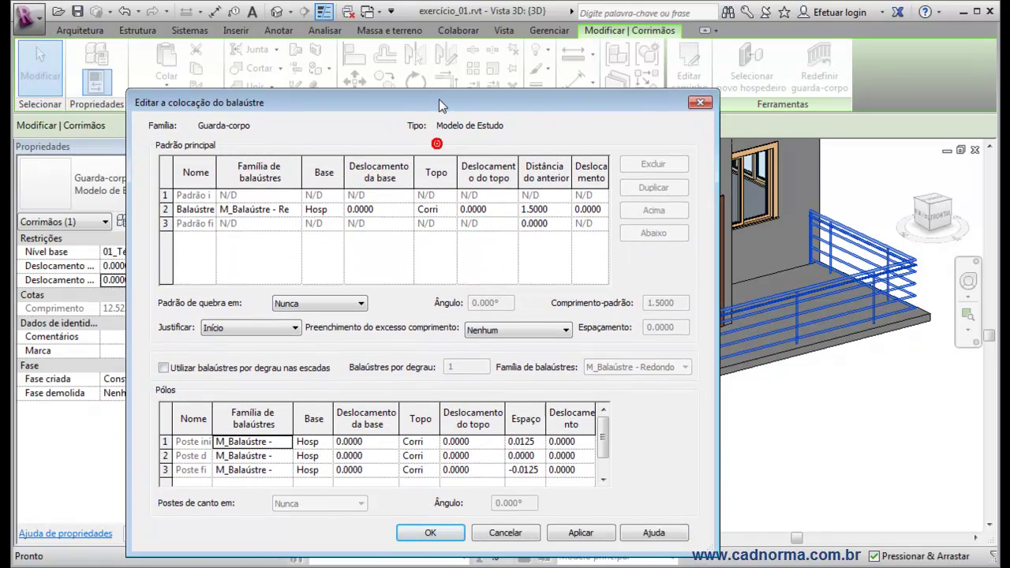
Set the baluster pattern justification to Centro, apply it and examine the baluster distribution on the railing behind the dialog.
click(295, 327)
click(246, 365)
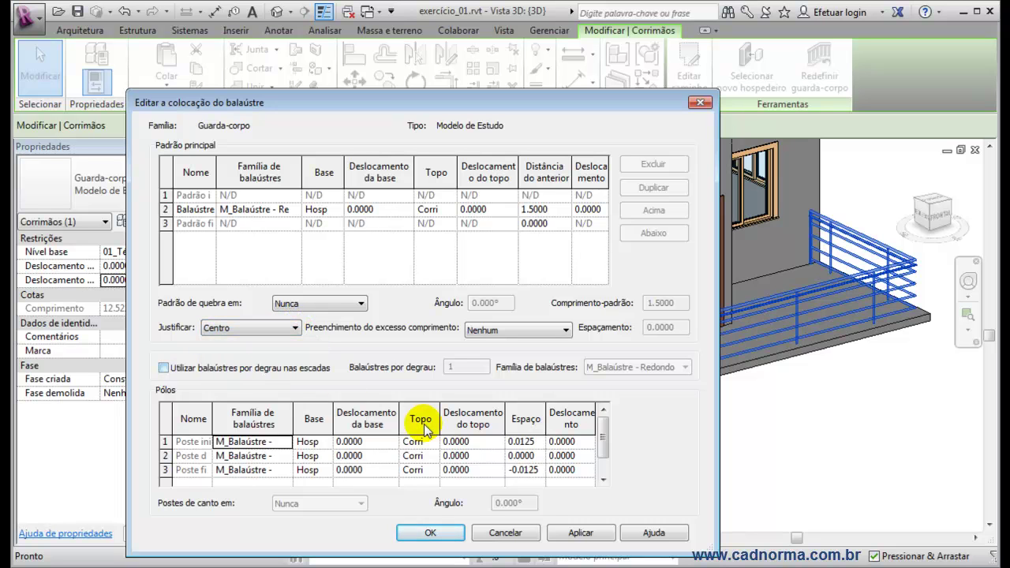
click(580, 533)
drag(519, 101, 727, 460)
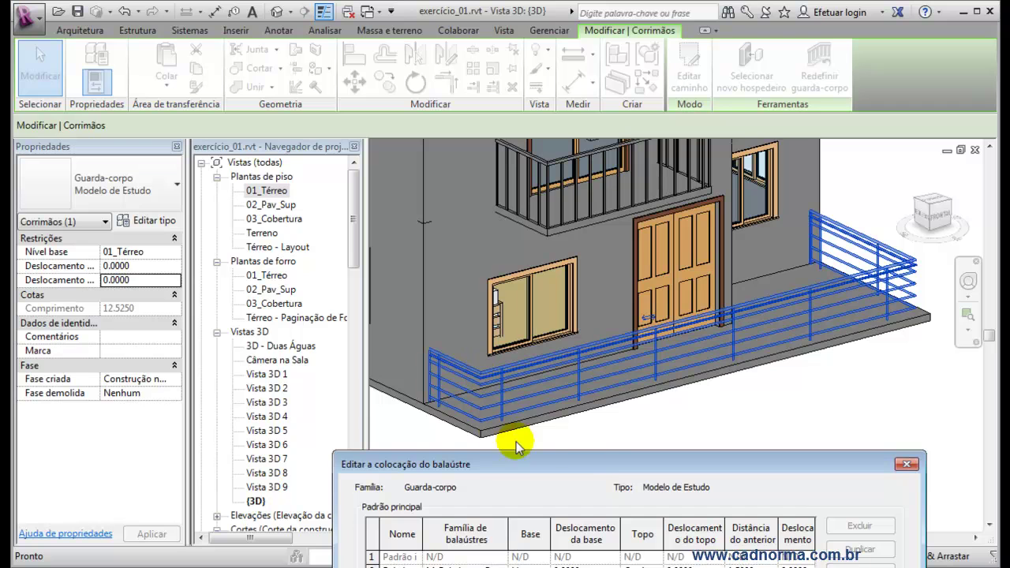
drag(601, 471, 402, 112)
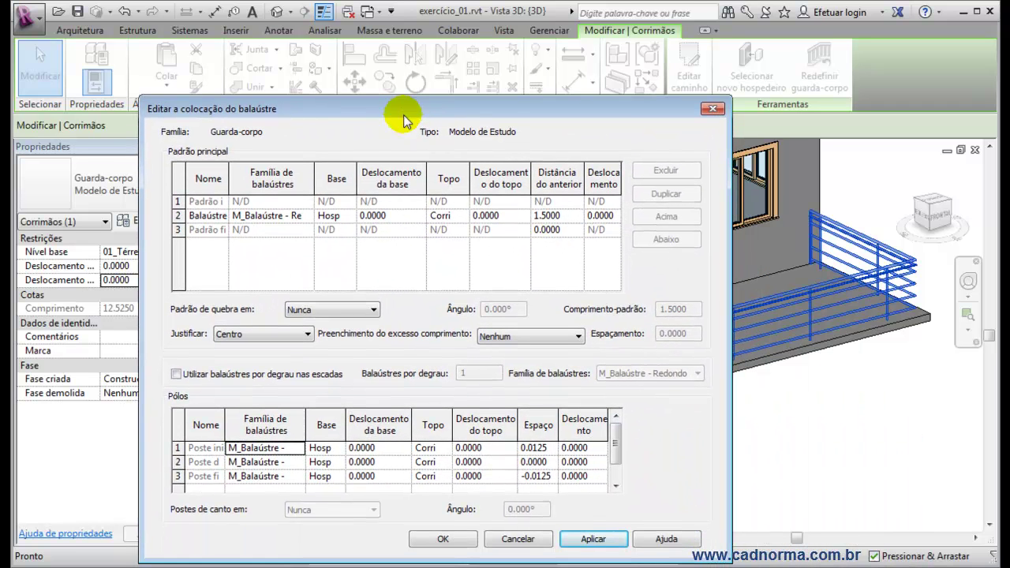
Set the baluster pattern justification to Espalhar padrão para caber, apply it and examine the railing behind the dialog.
click(309, 335)
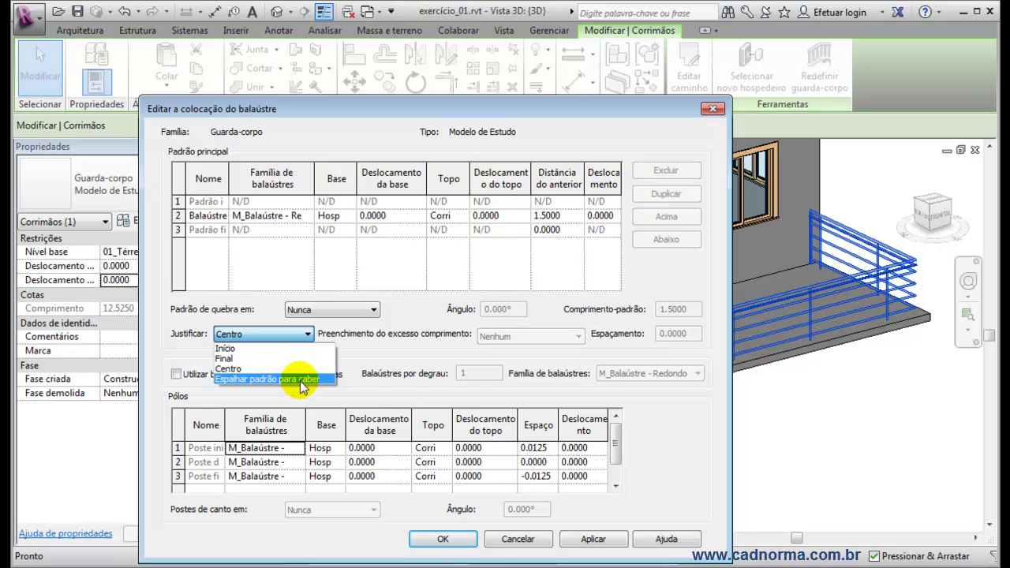
click(302, 380)
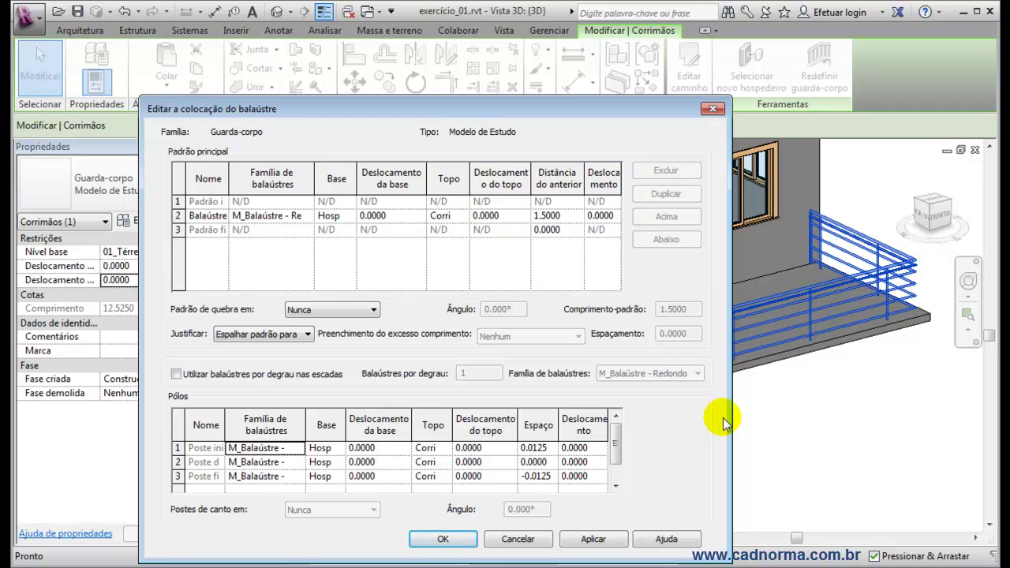
click(592, 539)
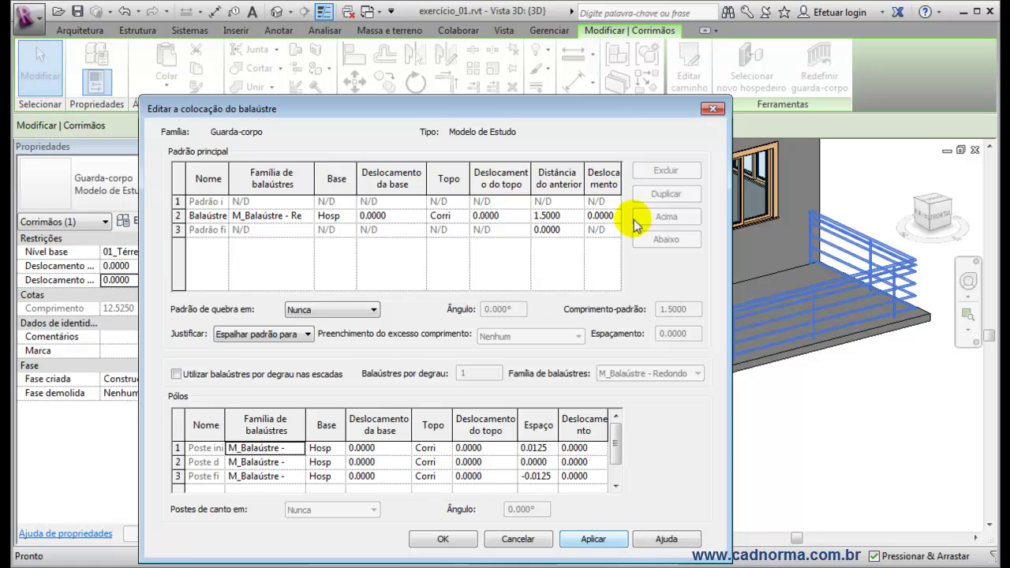
drag(598, 115, 705, 442)
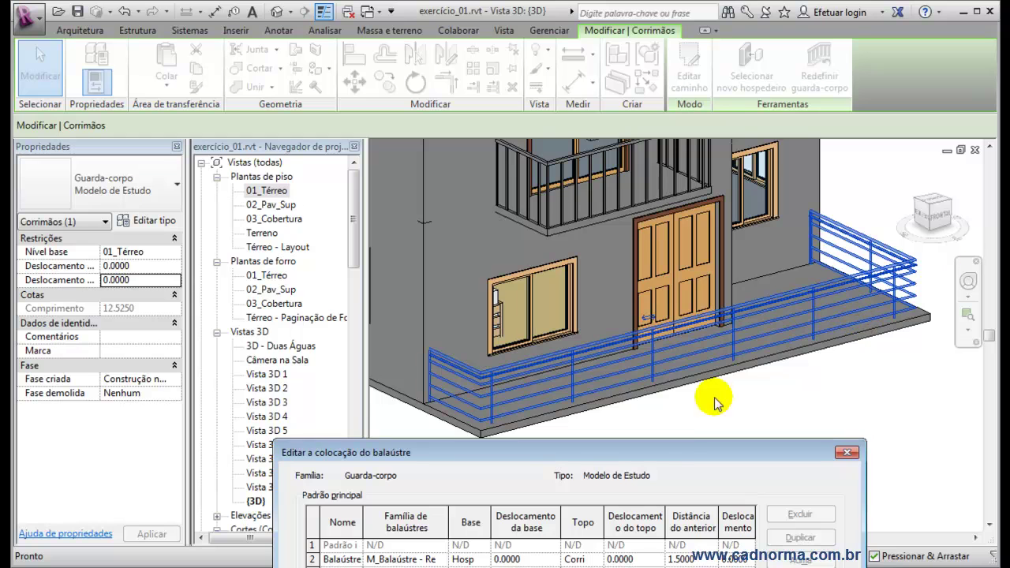
drag(670, 454, 576, 76)
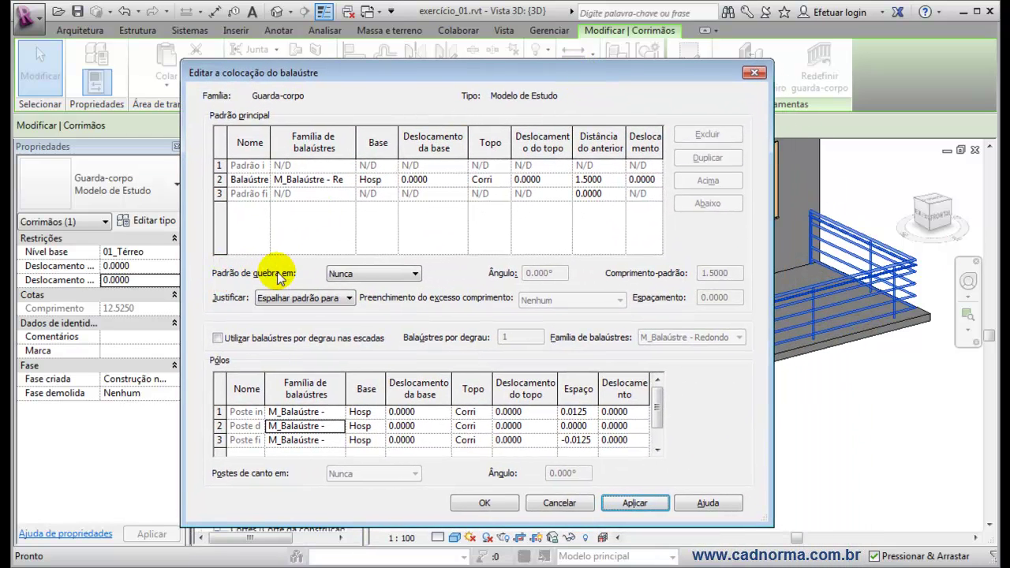
Set the baluster pattern break to Cada segmento final, apply it and examine the porch railing's corners behind the dialog.
drag(504, 74, 412, 483)
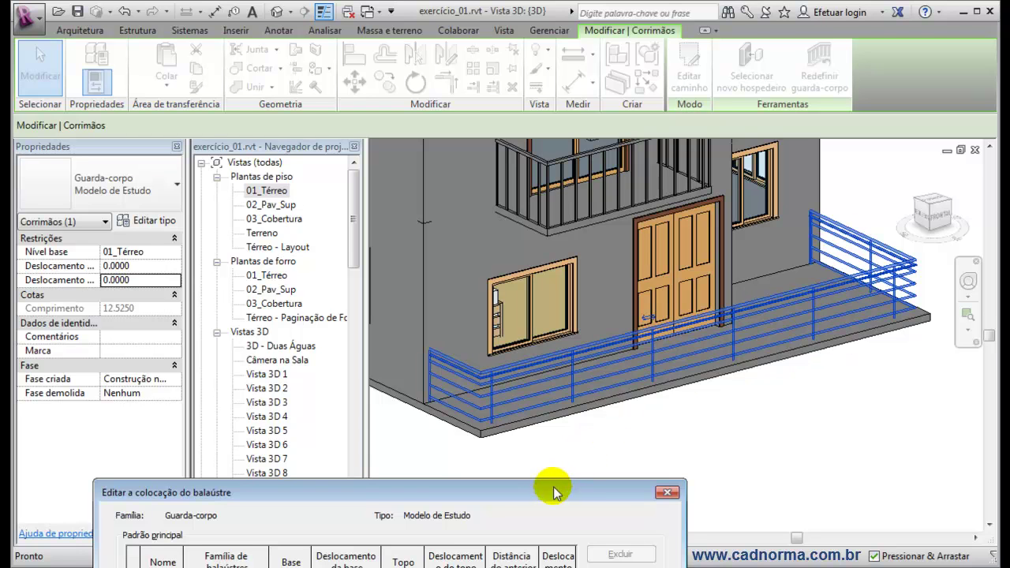
drag(552, 502, 558, 494)
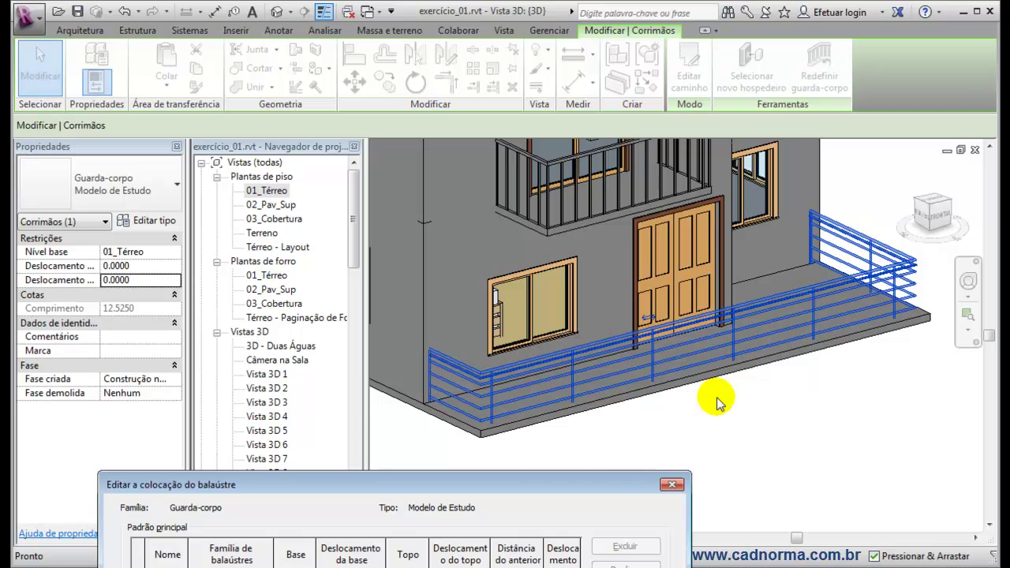
drag(498, 483, 511, 110)
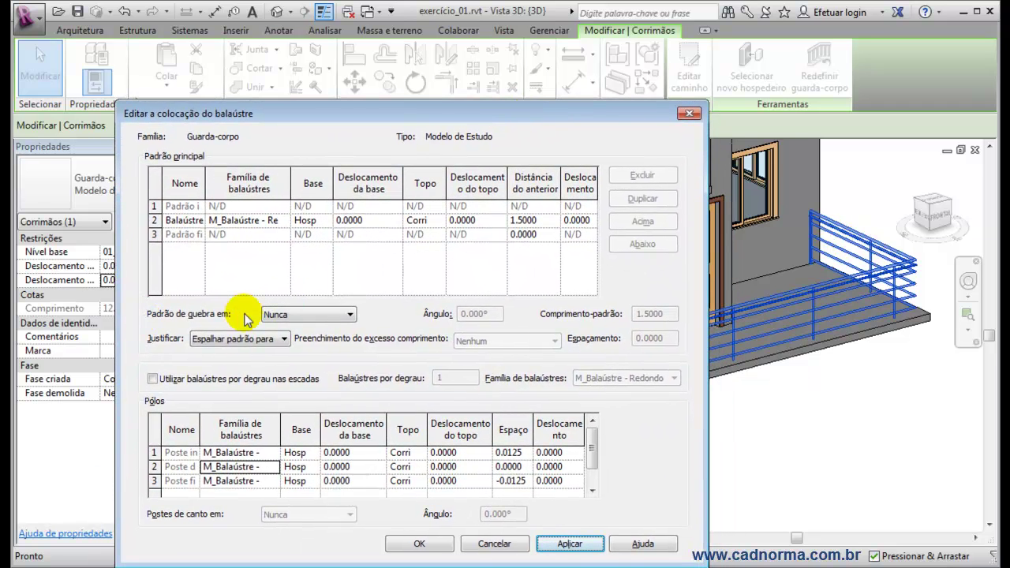
click(351, 315)
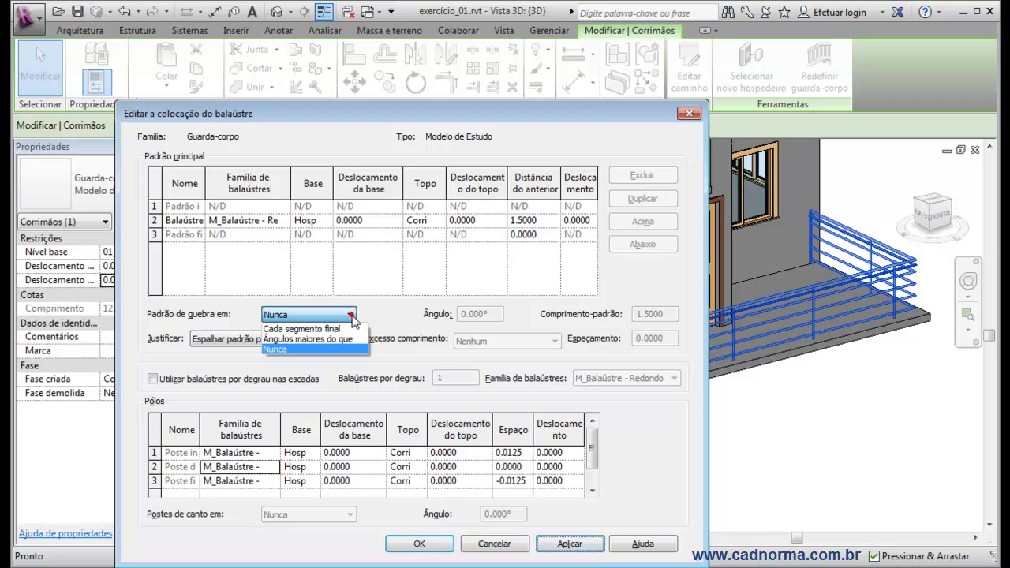
click(302, 328)
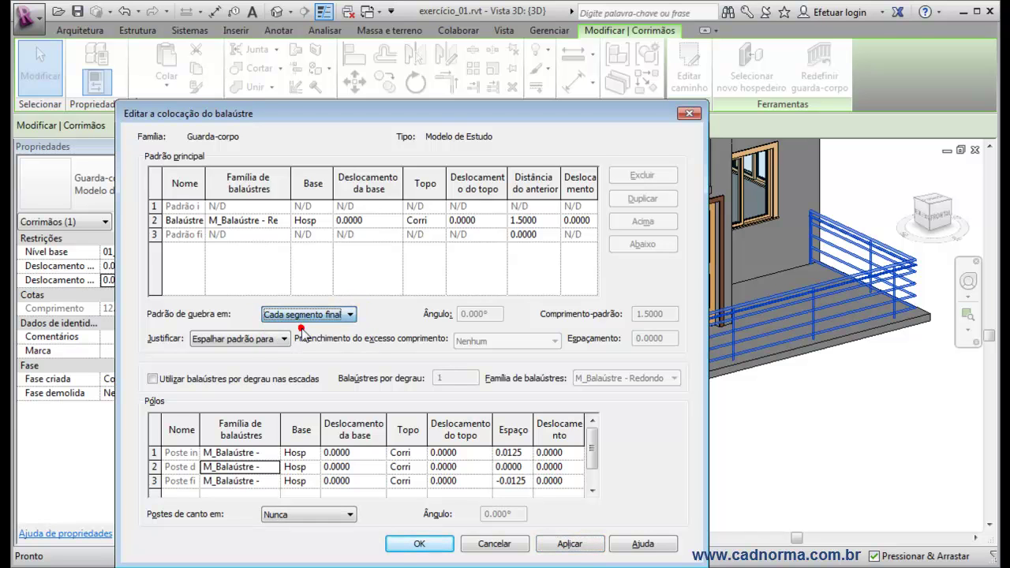
click(569, 544)
drag(573, 113, 518, 532)
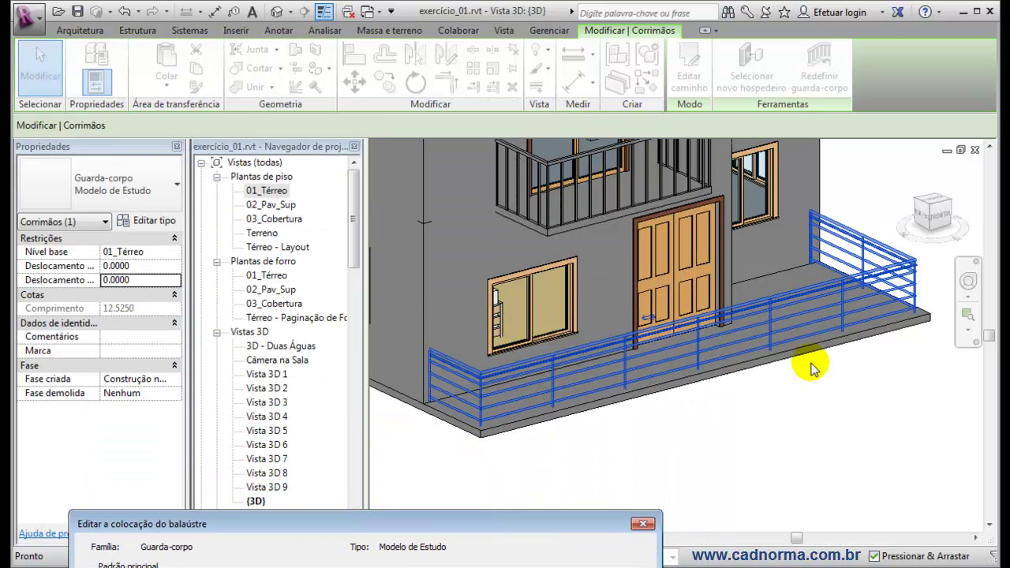
drag(524, 527, 532, 112)
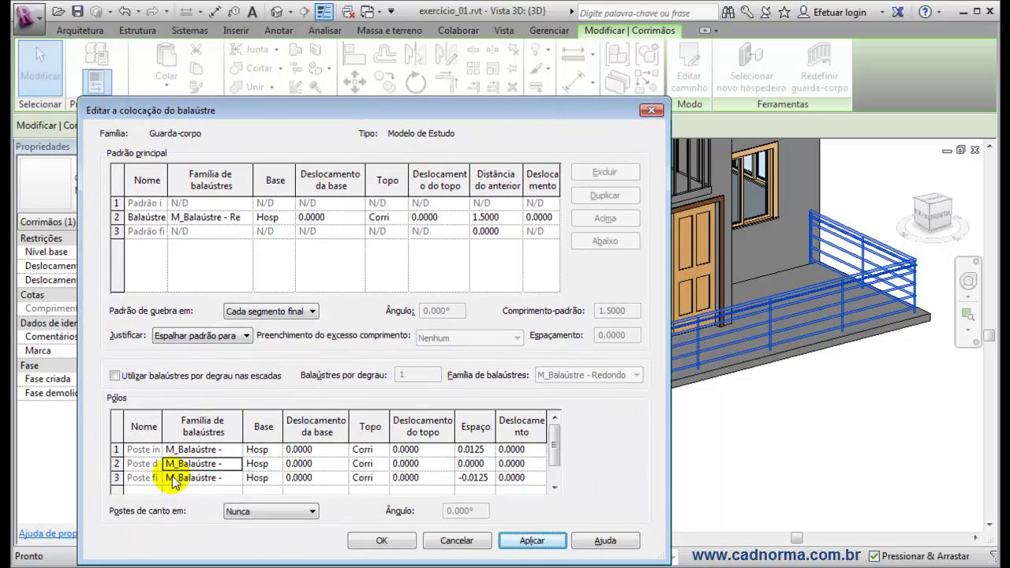
Widen the name and baluster family columns of the posts table and review the pattern break options, keeping Cada segmento final.
drag(244, 424, 288, 430)
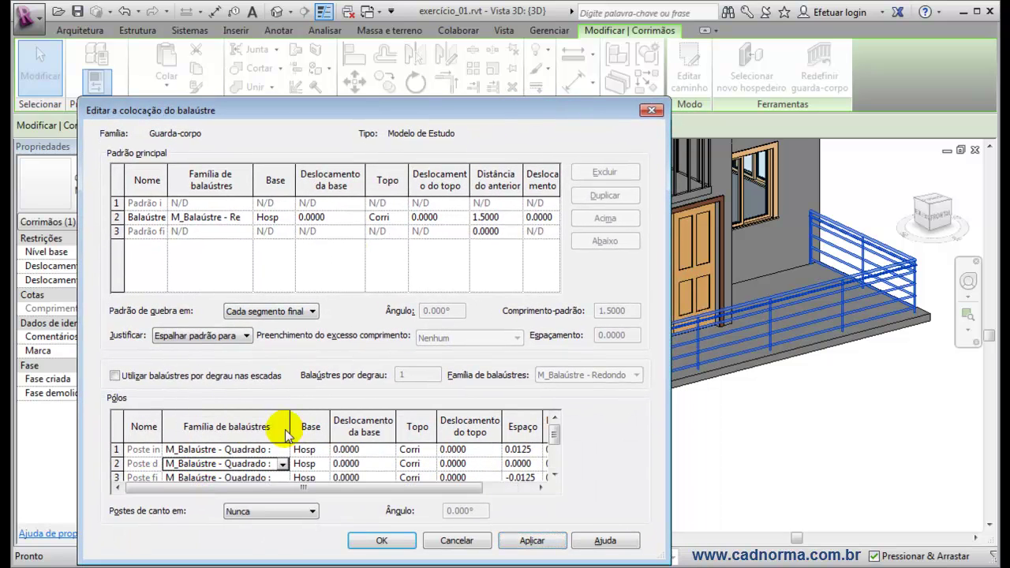
drag(162, 425, 204, 430)
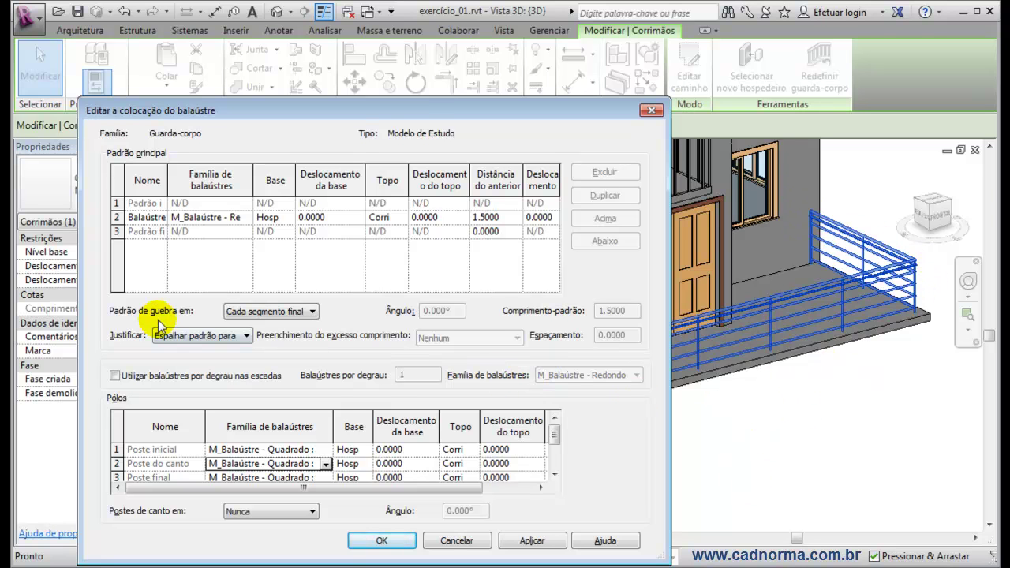
click(313, 312)
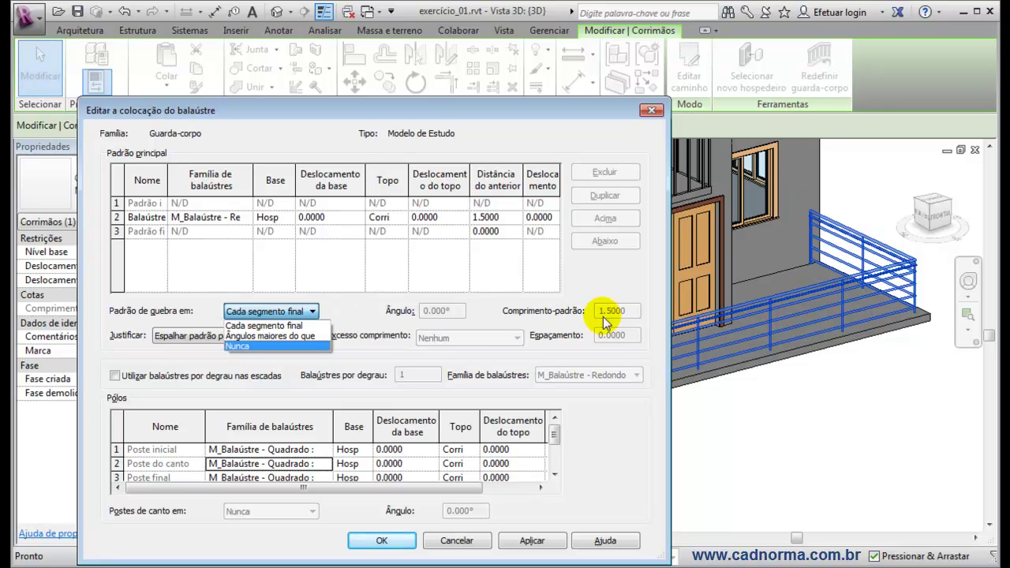
click(260, 326)
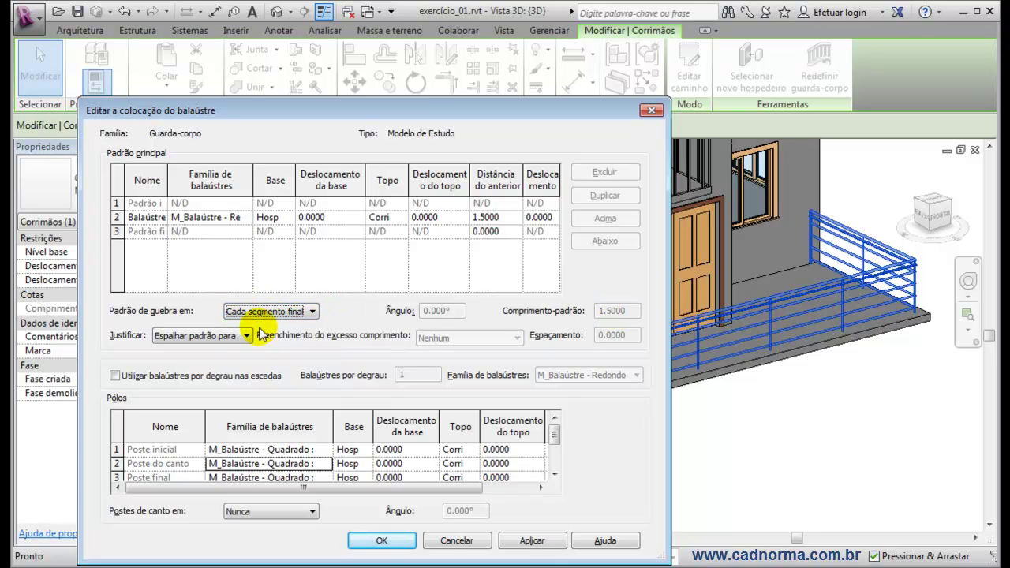
key(Tab)
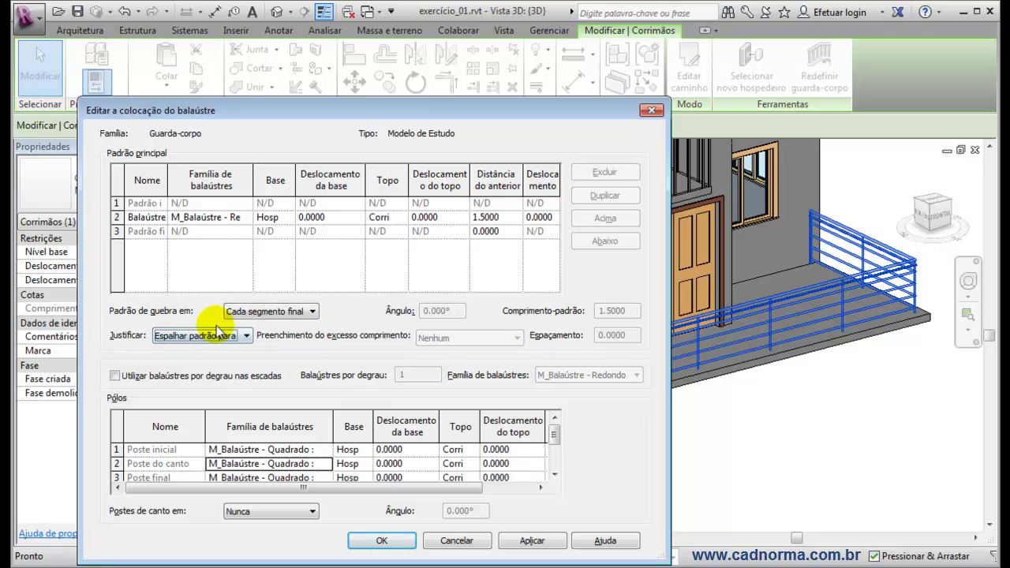
Set the baluster pattern justification to Início, apply it and examine the baluster distribution on each railing segment.
click(246, 336)
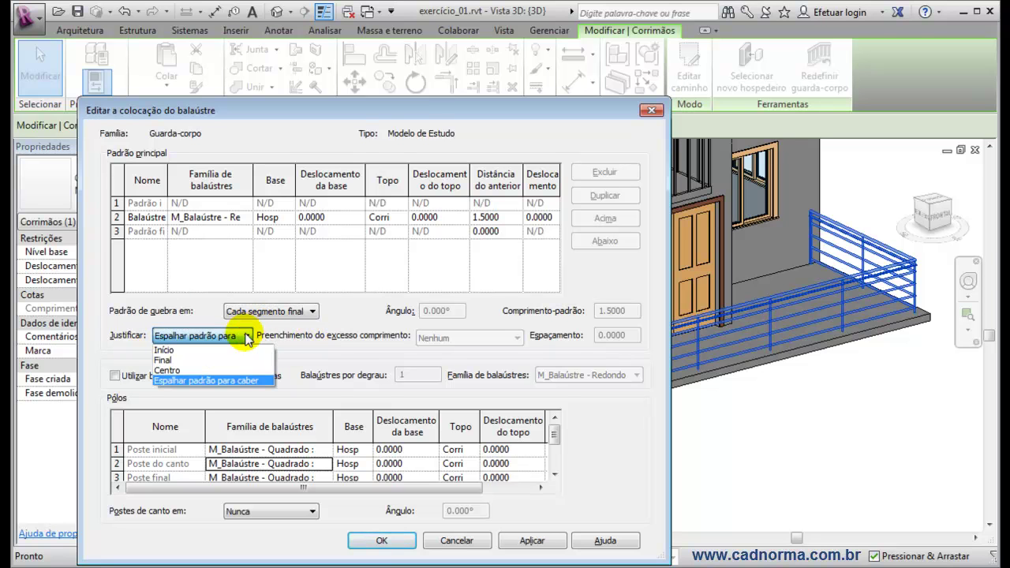
click(173, 351)
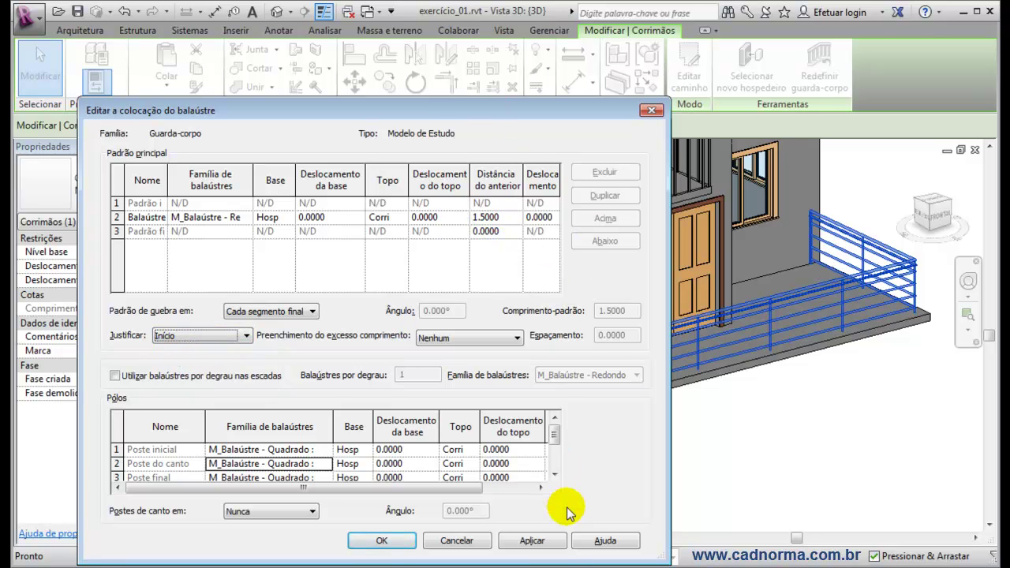
click(562, 544)
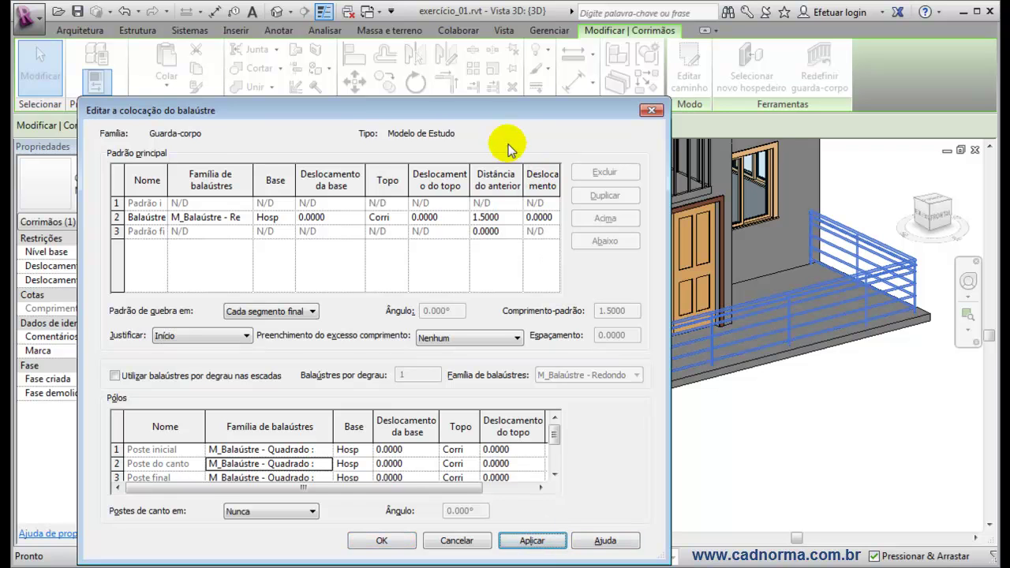
drag(500, 111, 683, 462)
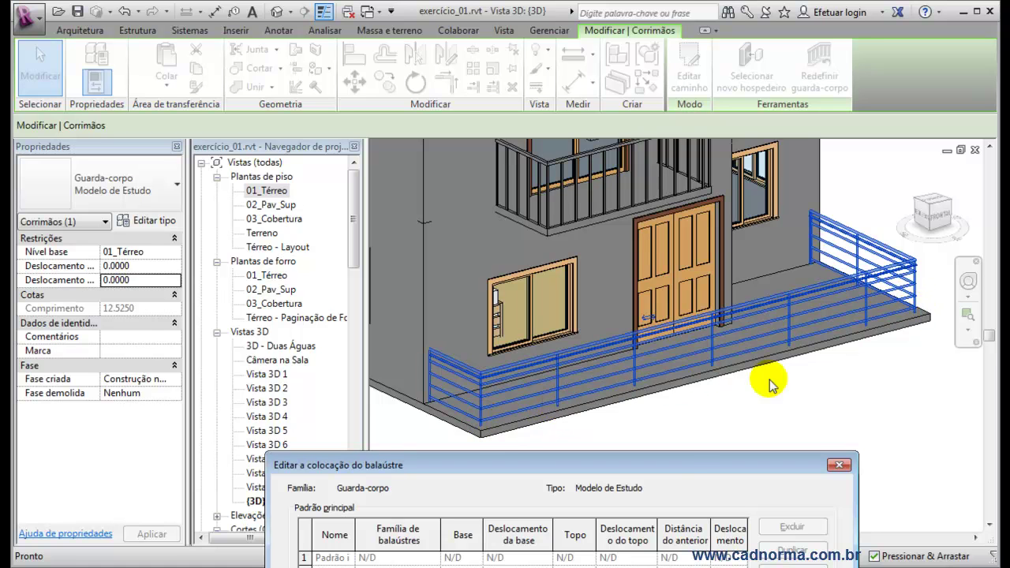
drag(673, 467, 531, 89)
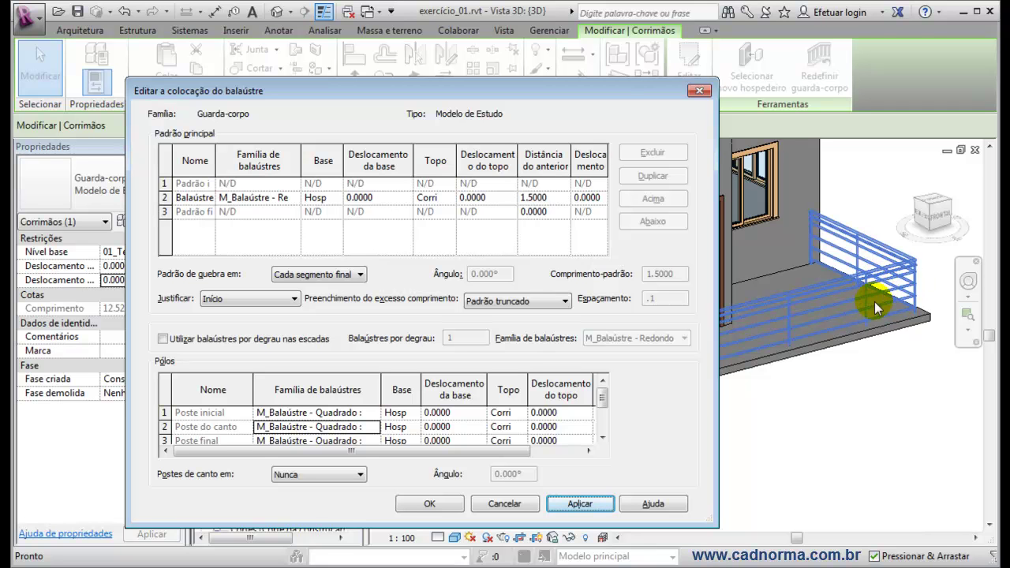
Set the excess length fill to M_Balaústre - Redondo : 20 mm with a spacing of .1 and apply it.
click(565, 300)
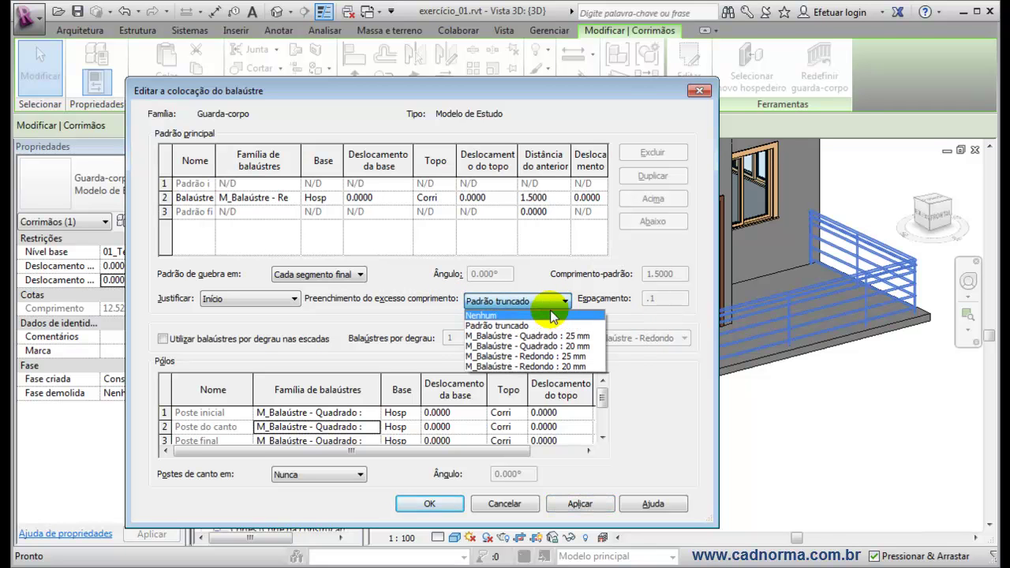
click(520, 367)
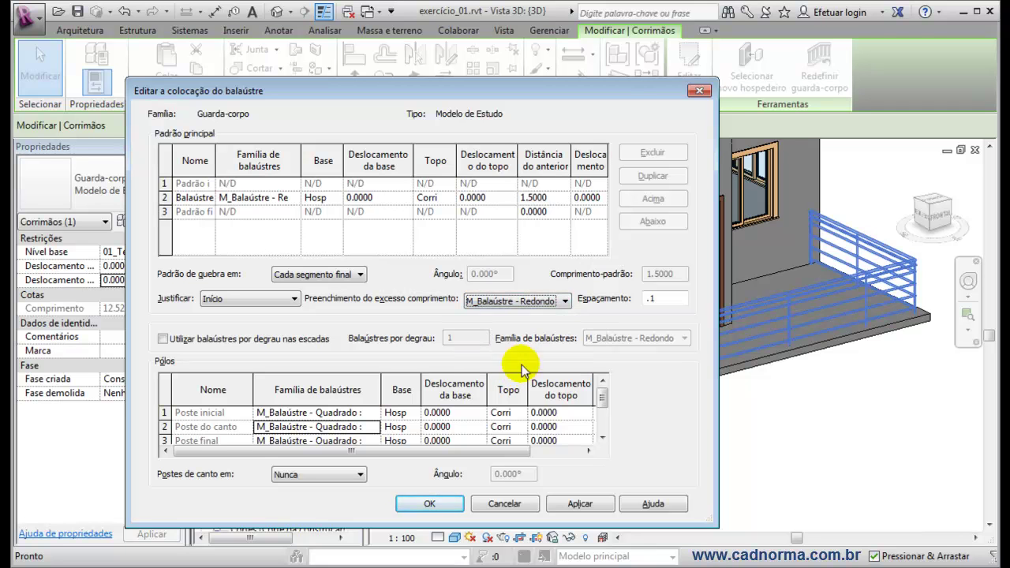
click(670, 299)
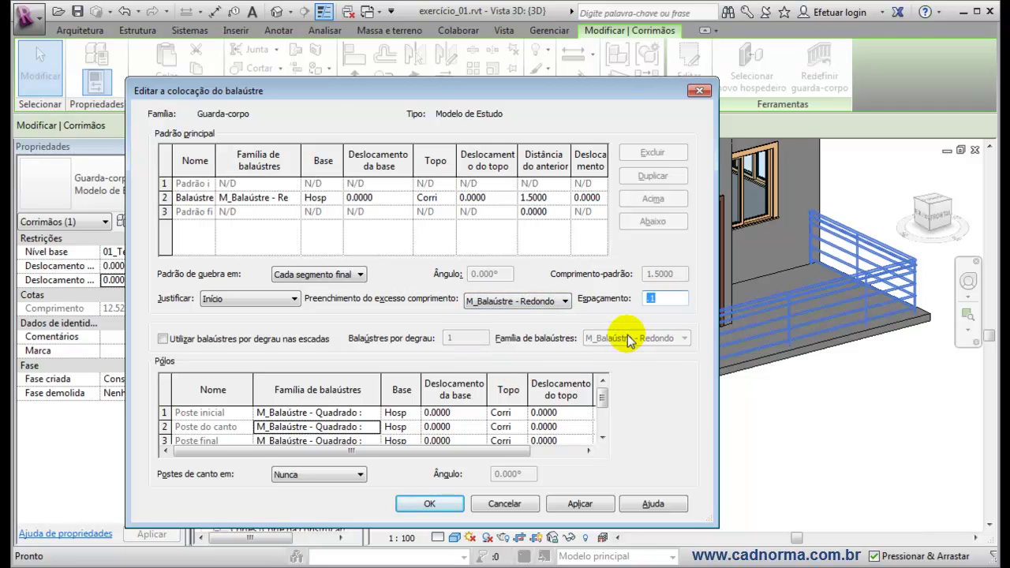
click(585, 504)
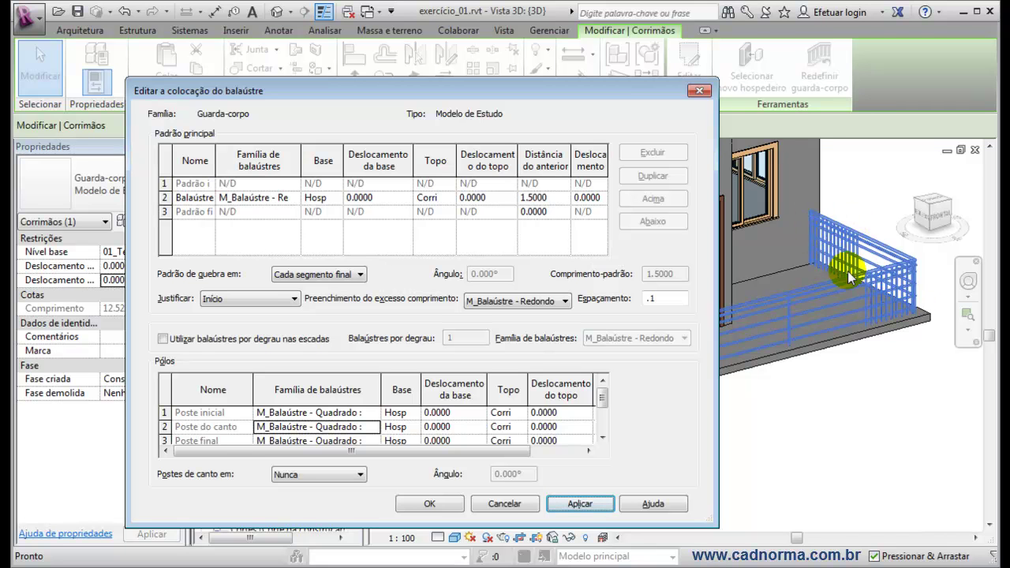
Try Nenhum as the excess length fill, switch it to Padrão truncado and apply it.
click(566, 301)
click(511, 313)
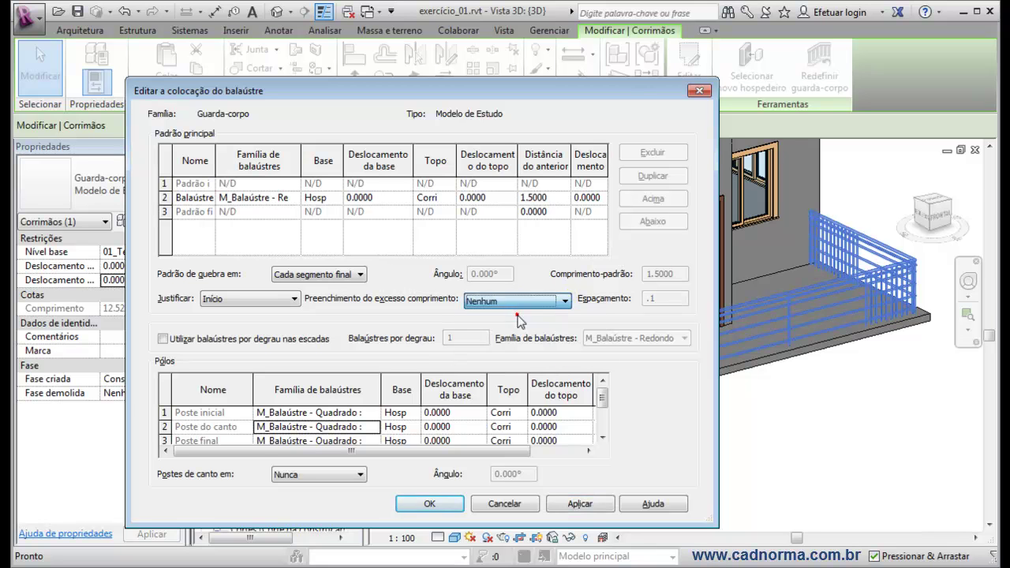
click(581, 504)
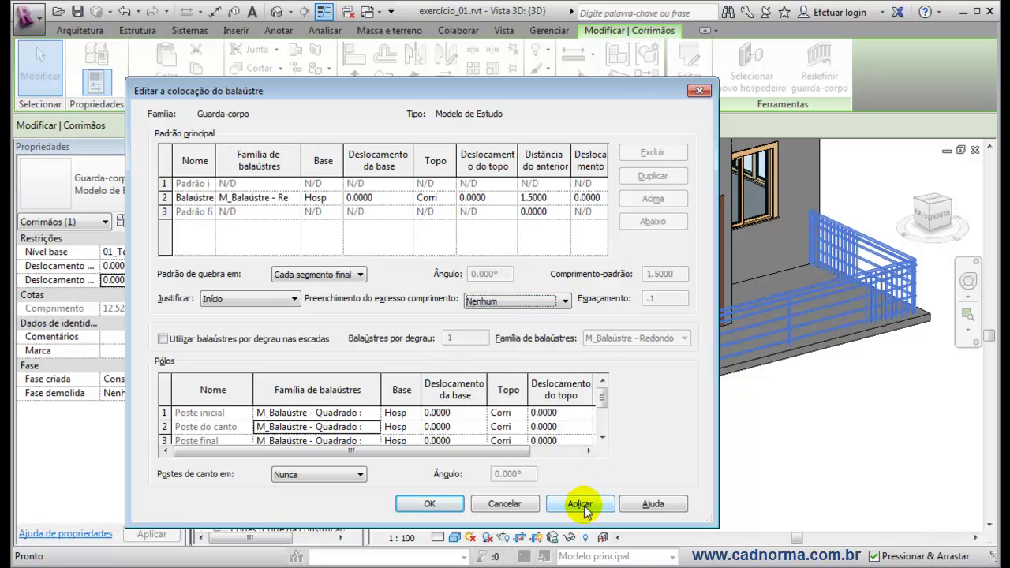
click(565, 304)
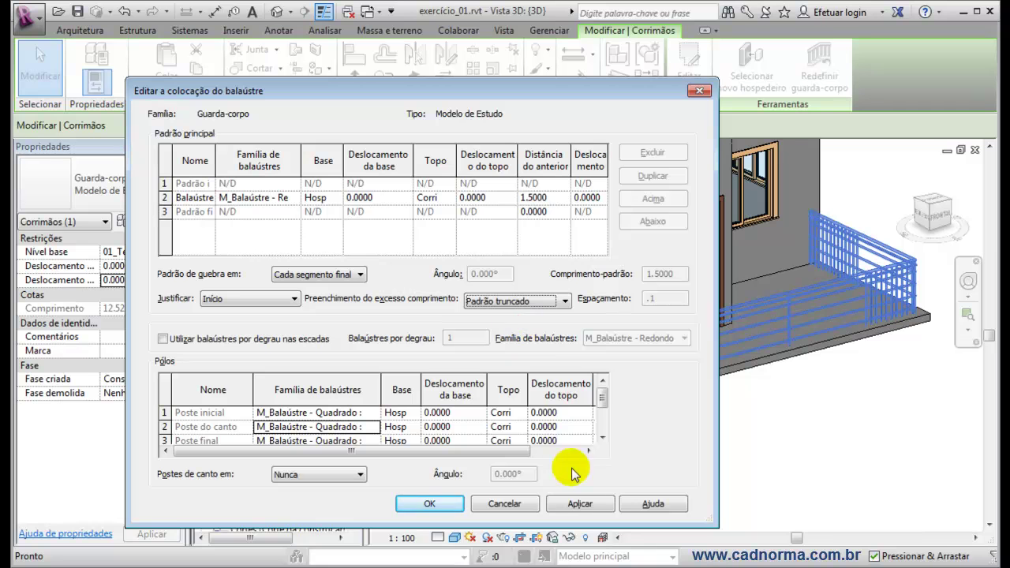
click(580, 504)
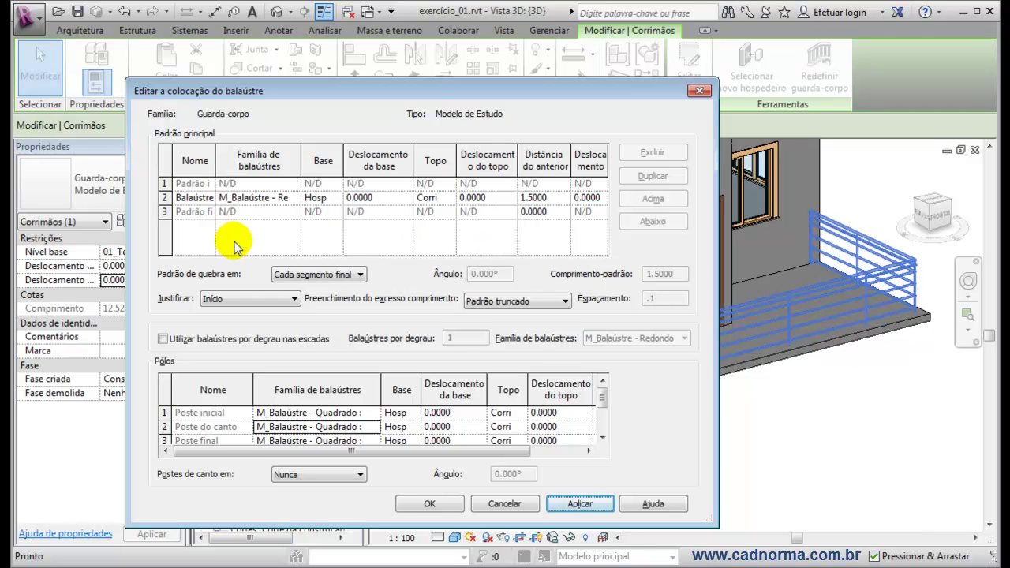
Try the pattern break options Ângulos maiores do que and Nunca, and restore Cada segmento final.
click(361, 275)
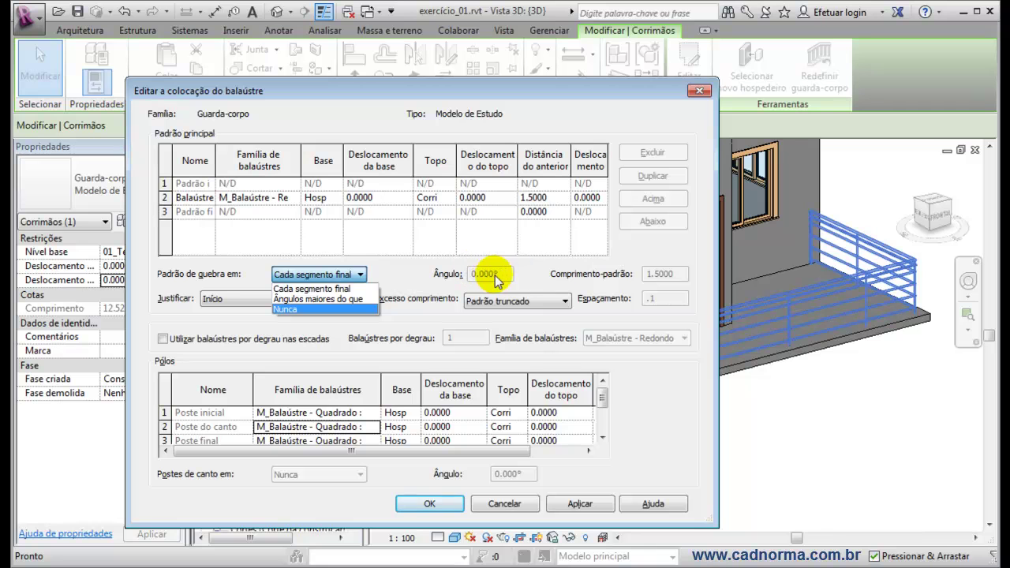
click(331, 300)
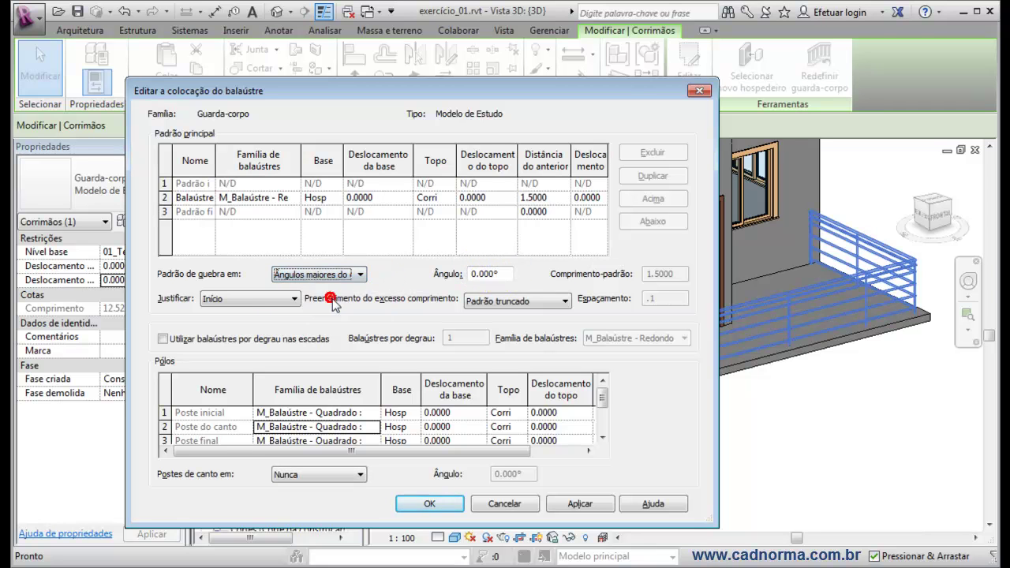
click(360, 273)
click(329, 309)
click(359, 274)
click(322, 292)
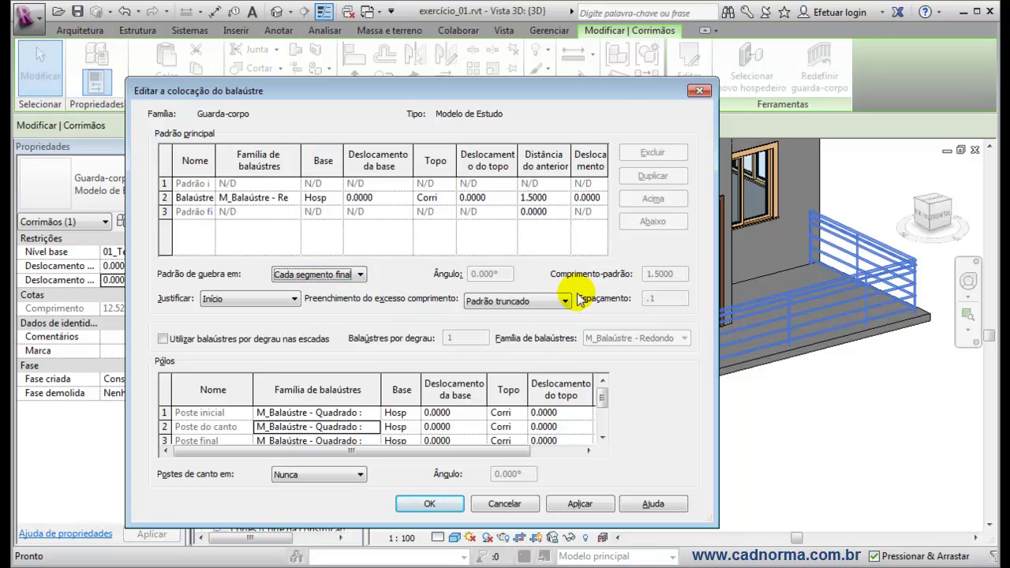
Try a distance from previous of 2.0000 for the main pattern's baluster and restore it to 1.5000.
click(561, 198)
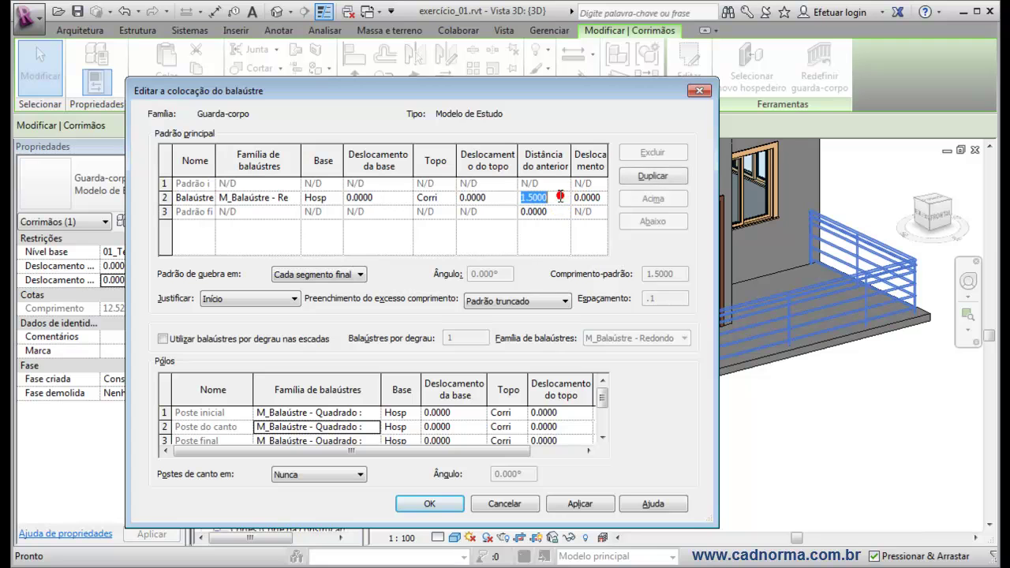
text(2)
key(Tab)
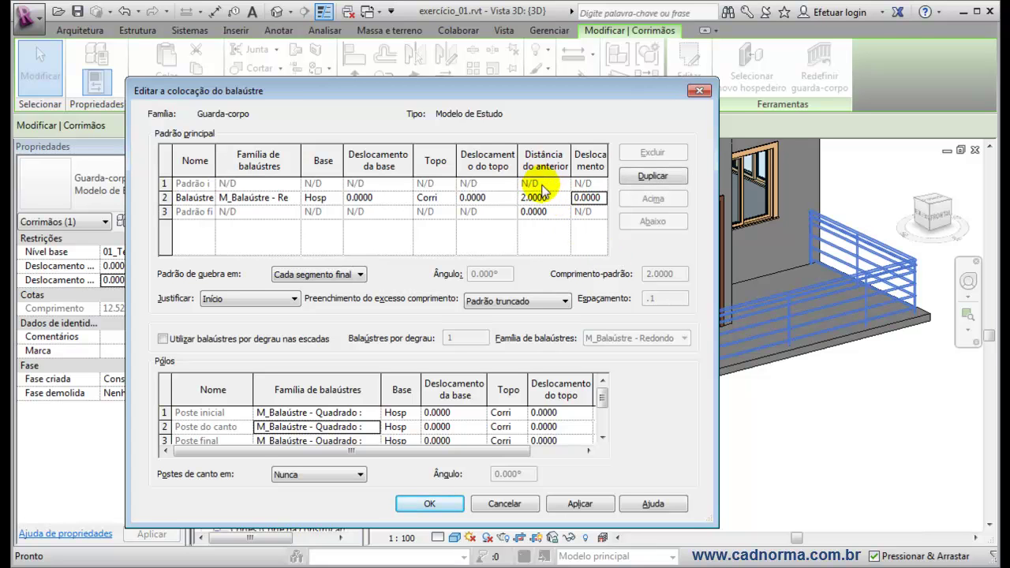
click(541, 198)
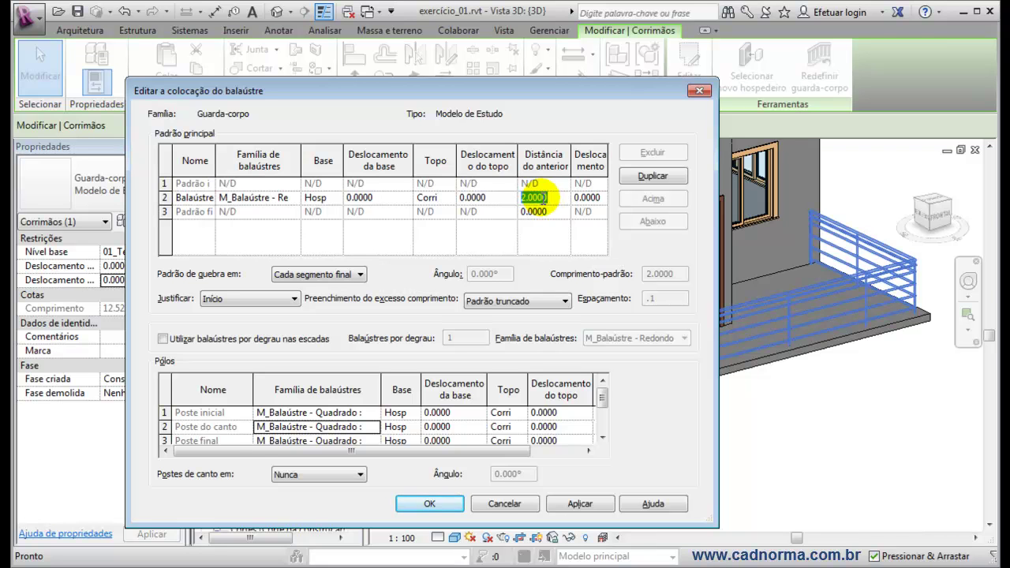
click(570, 198)
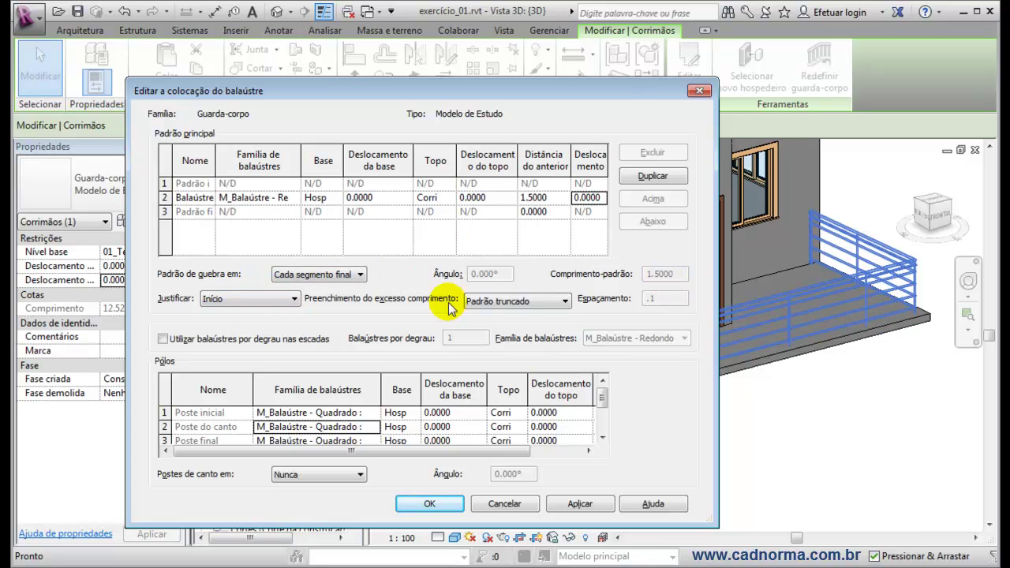
Try the justification Espalhar padrão para caber for the main baluster pattern and restore Início.
click(294, 298)
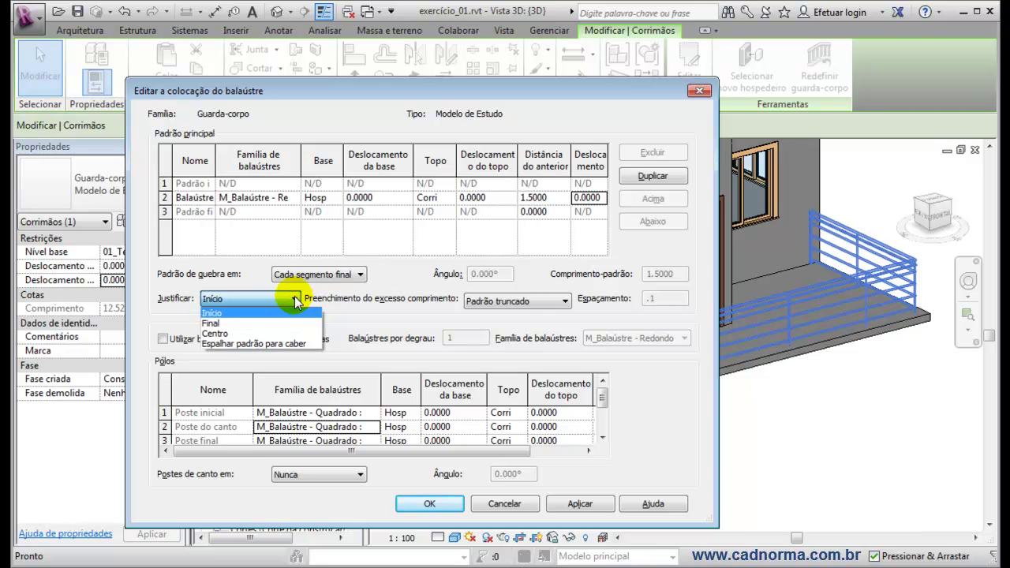
click(268, 343)
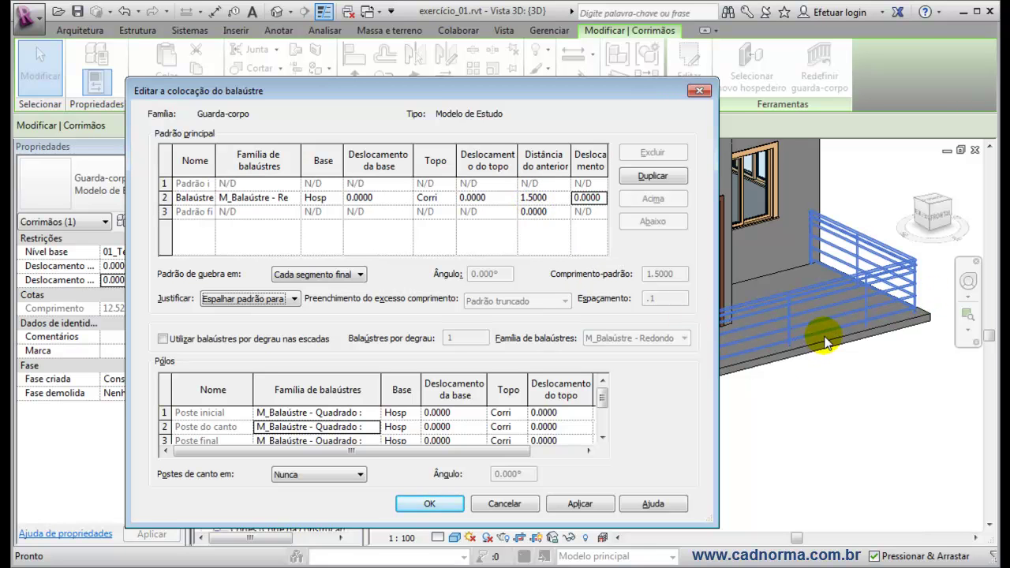
click(295, 301)
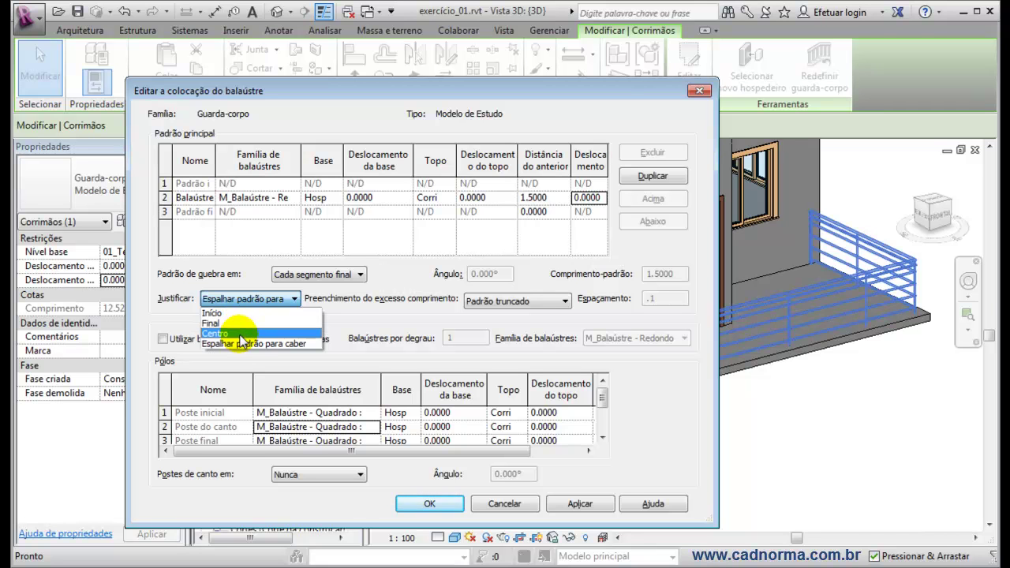
click(295, 301)
click(295, 300)
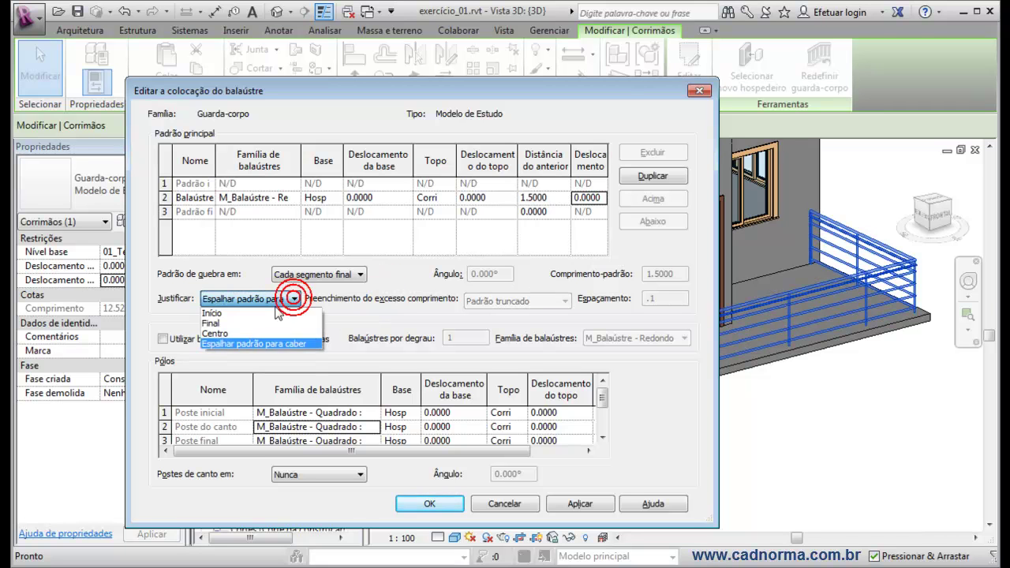
click(232, 314)
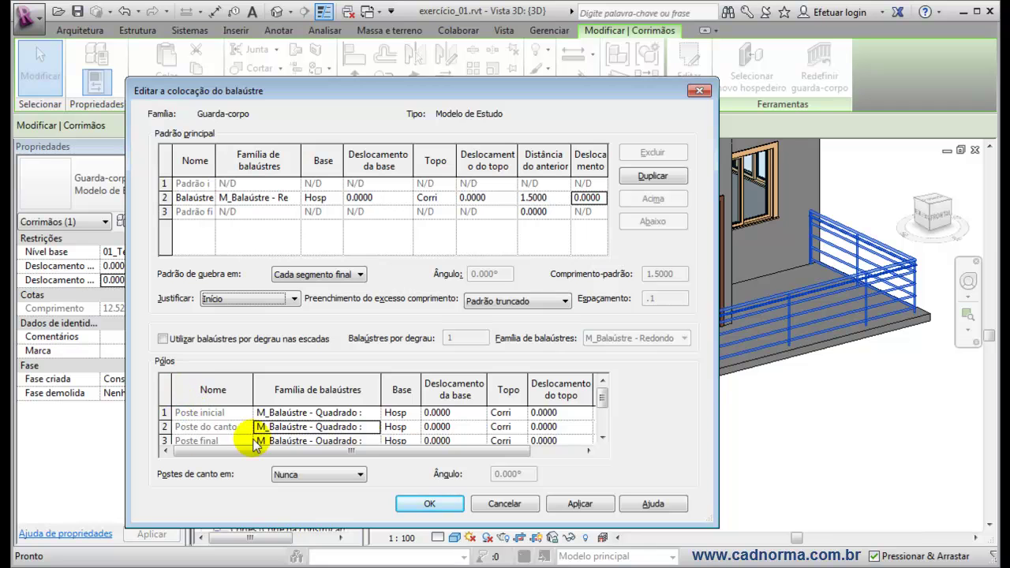
drag(603, 395, 605, 426)
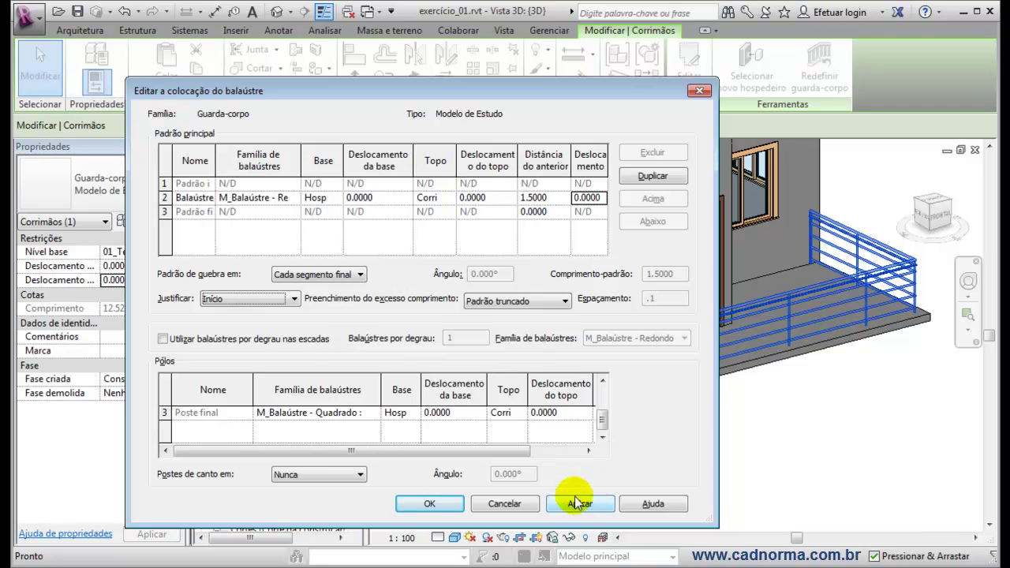
Set the main pattern's justification to Espalhar padrão para caber and apply the type changes to the porch railing.
click(295, 299)
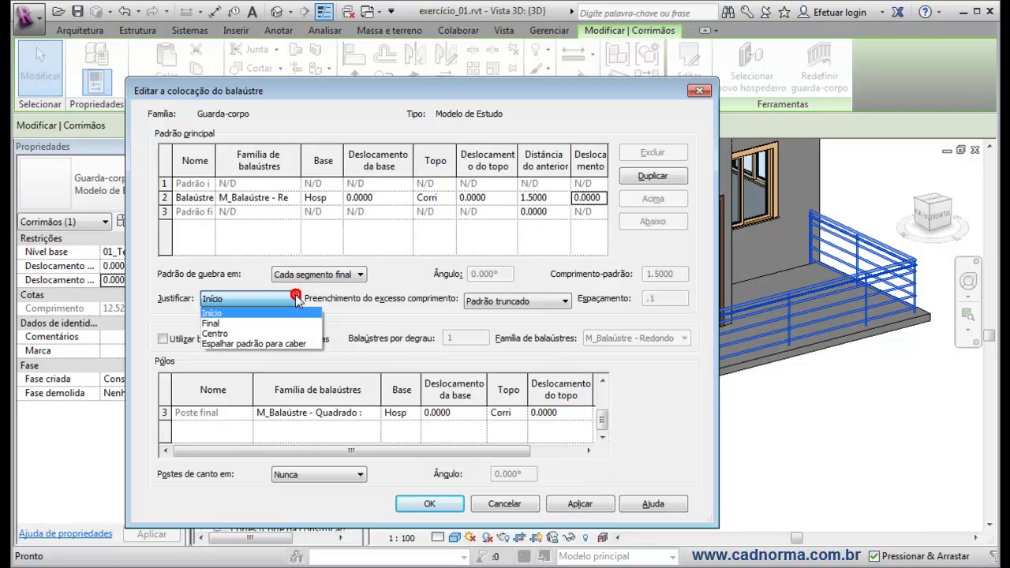
click(252, 345)
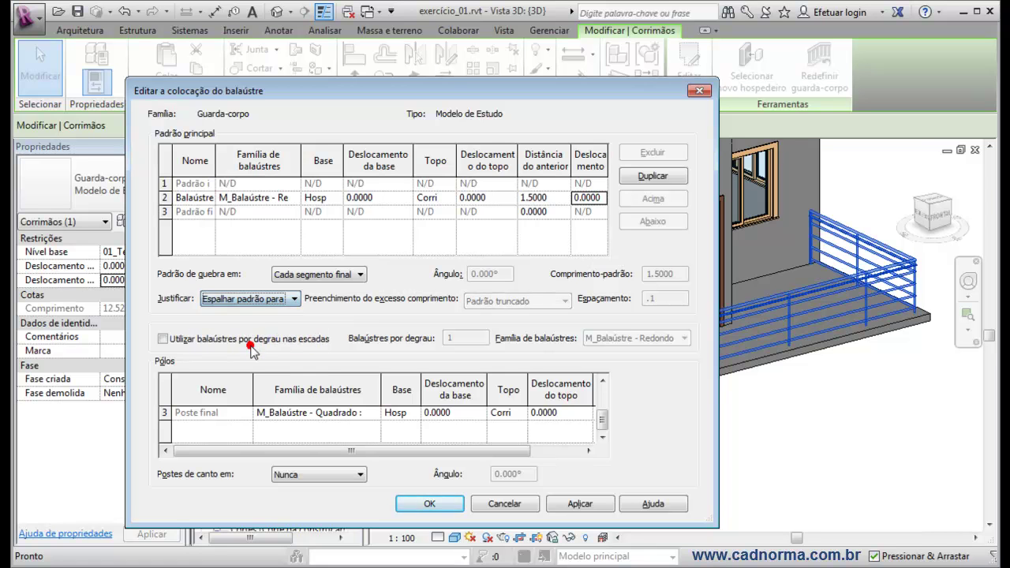
click(594, 503)
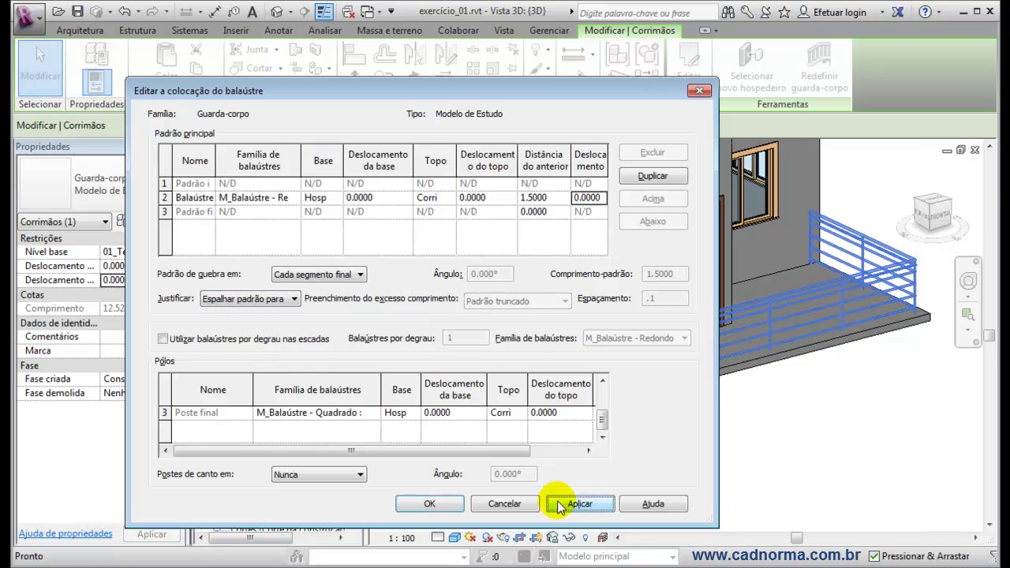
click(430, 503)
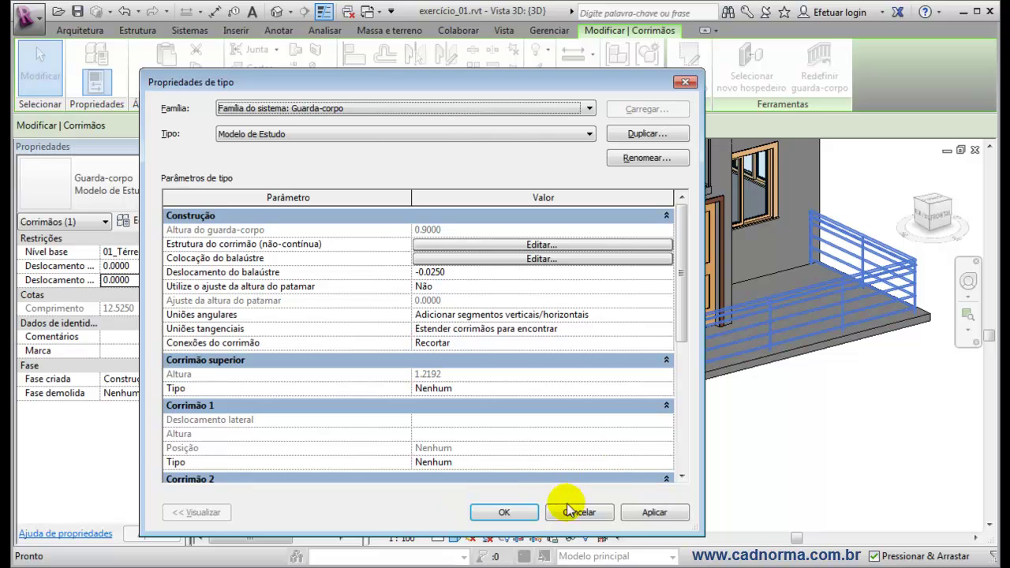
click(653, 513)
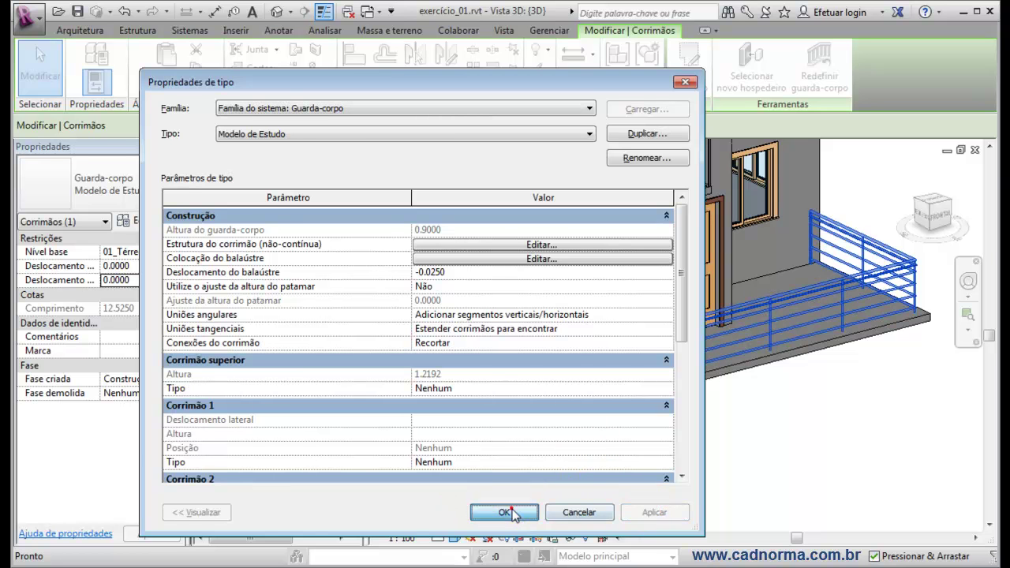
click(505, 513)
click(730, 430)
Temporarily hide the ground-floor side wall to expose the staircase inside the house.
scroll(737, 428, down, 5)
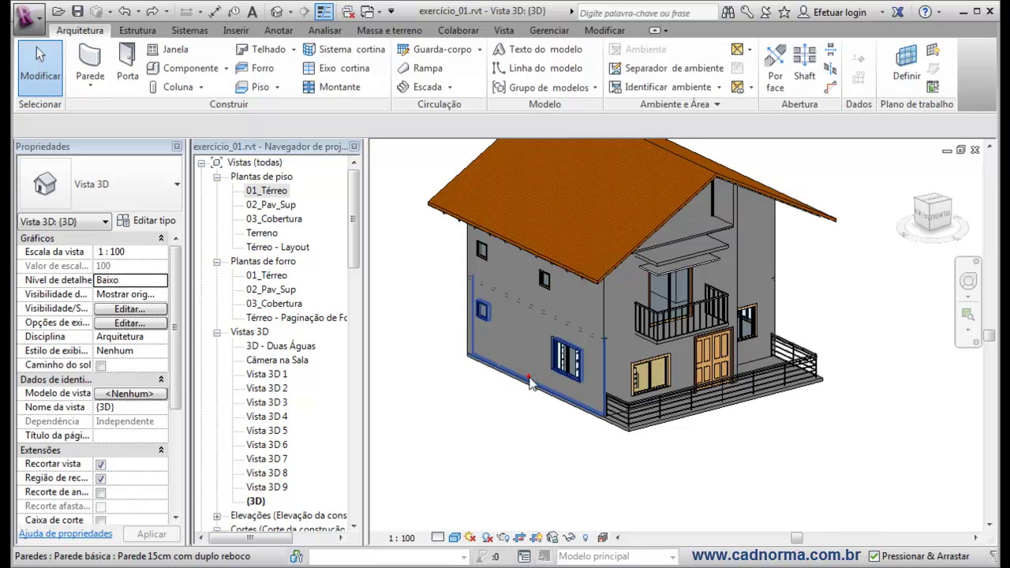
click(531, 383)
key(h)
key(h)
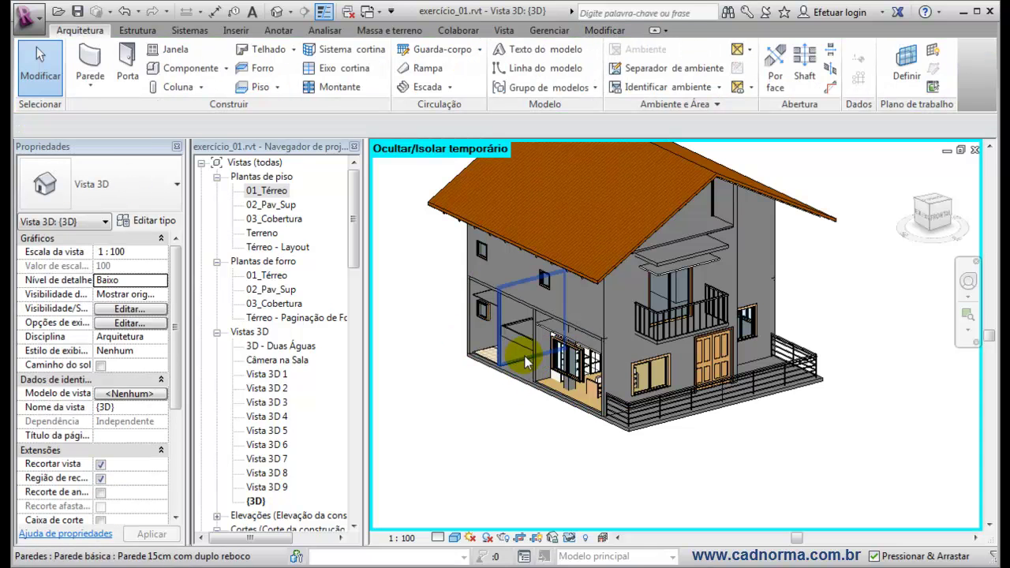
Copy the interior staircase to the open area outside the house, beside the hidden wall.
click(520, 338)
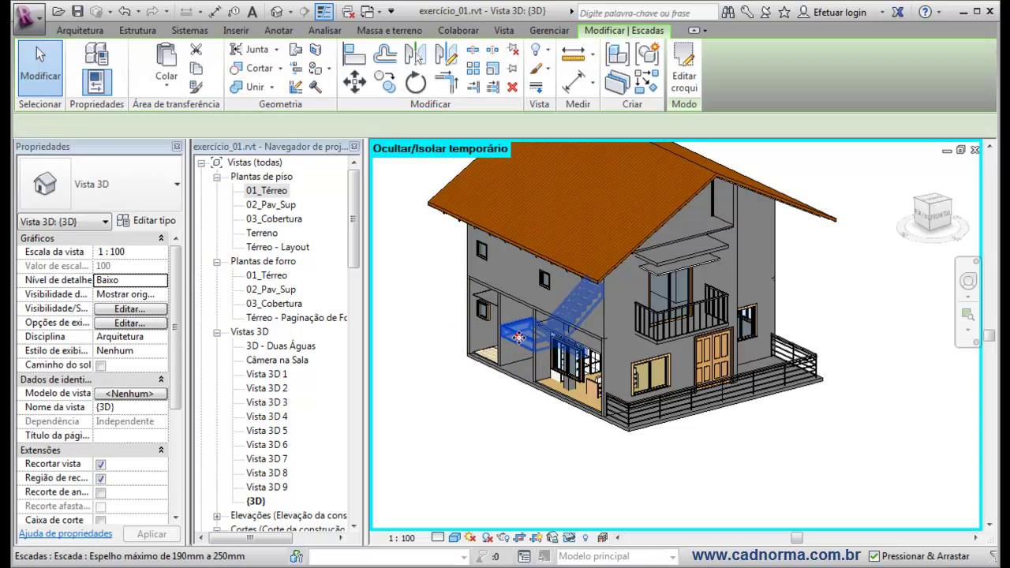
drag(519, 337, 507, 363)
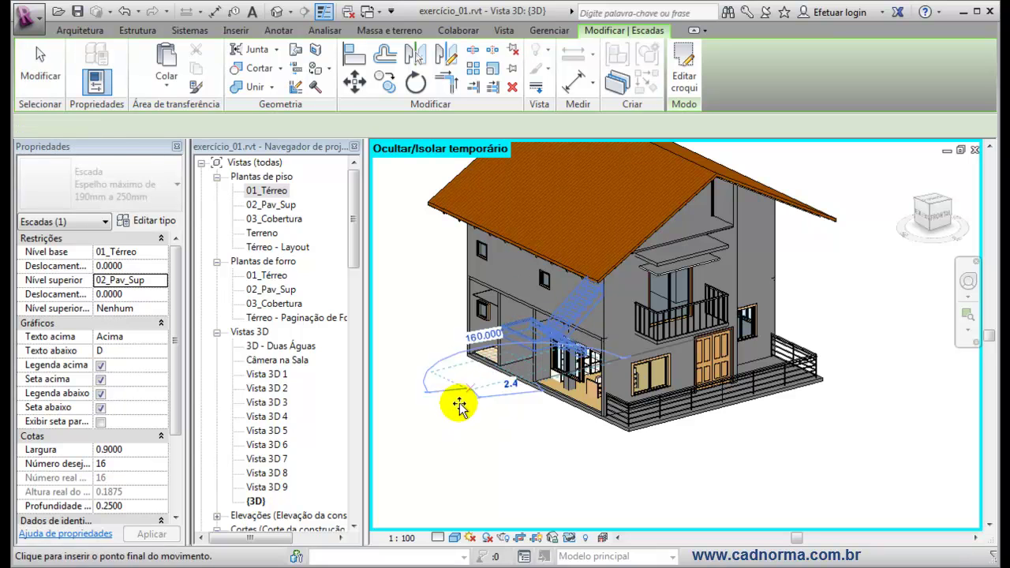
click(412, 429)
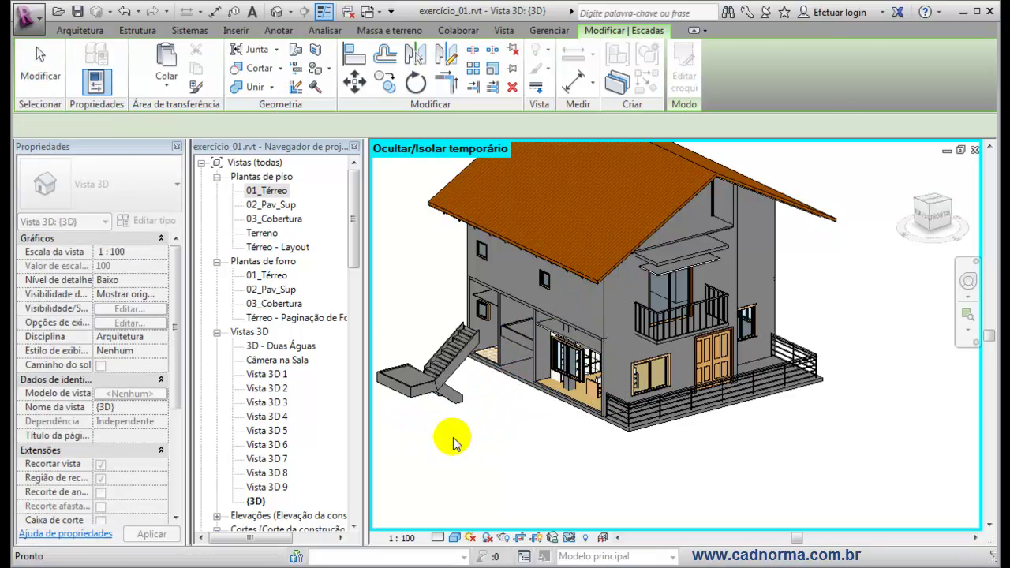
middle_drag(501, 446, 681, 419)
scroll(625, 386, up, 4)
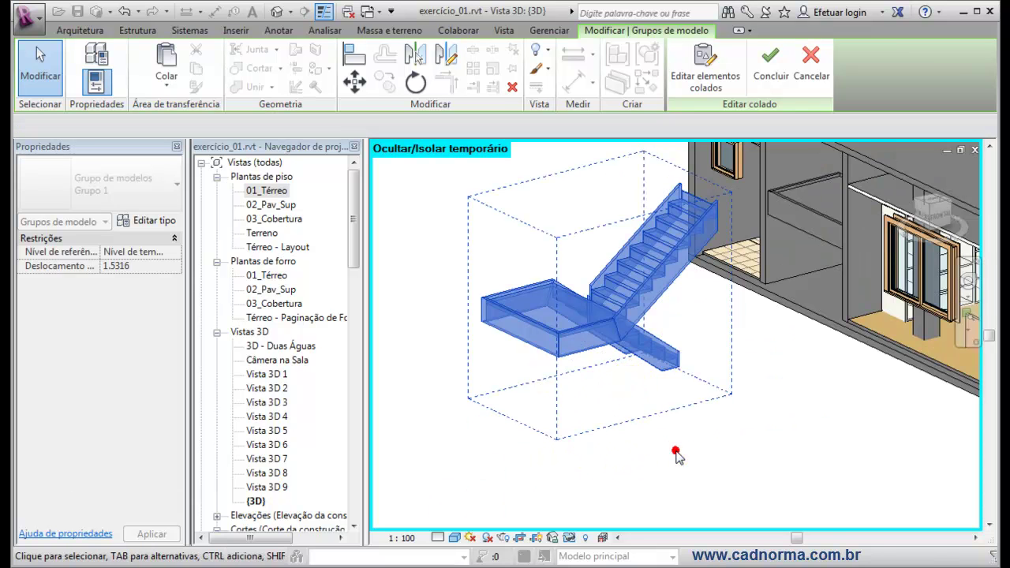
click(673, 453)
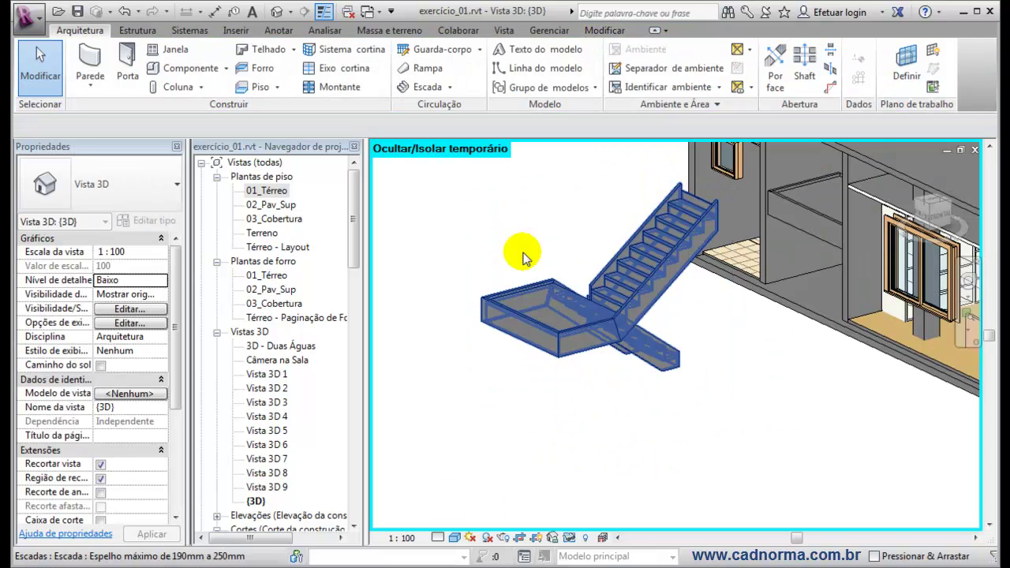
Place Modelo de Estudo railings on the treads of the copied staircase as host.
click(479, 50)
click(424, 103)
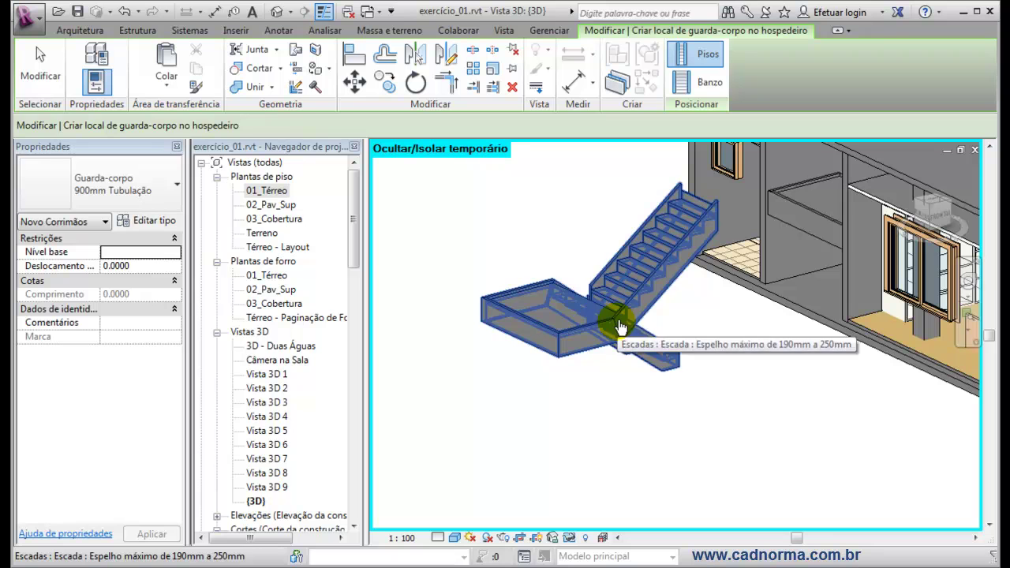
click(177, 185)
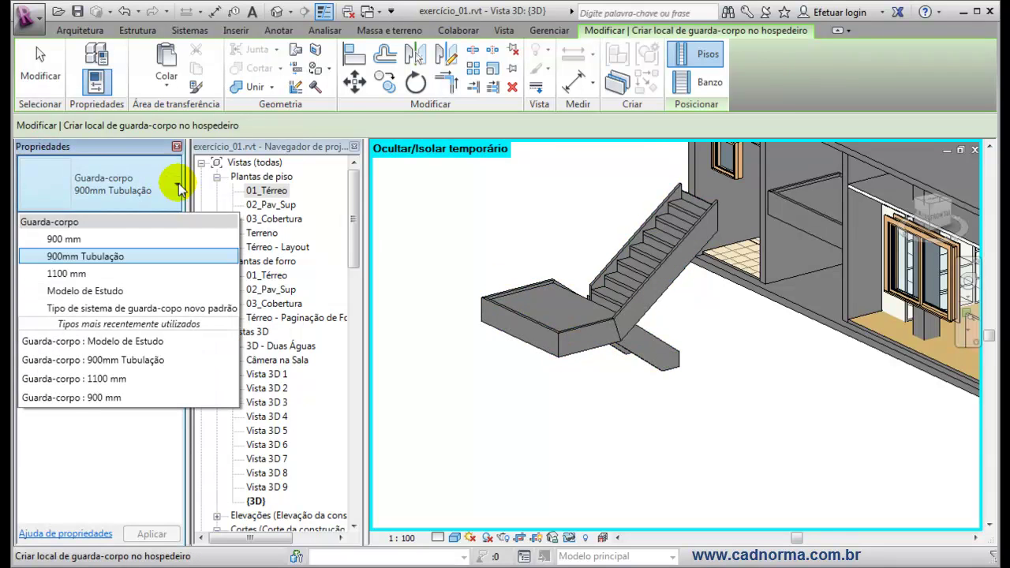
click(100, 291)
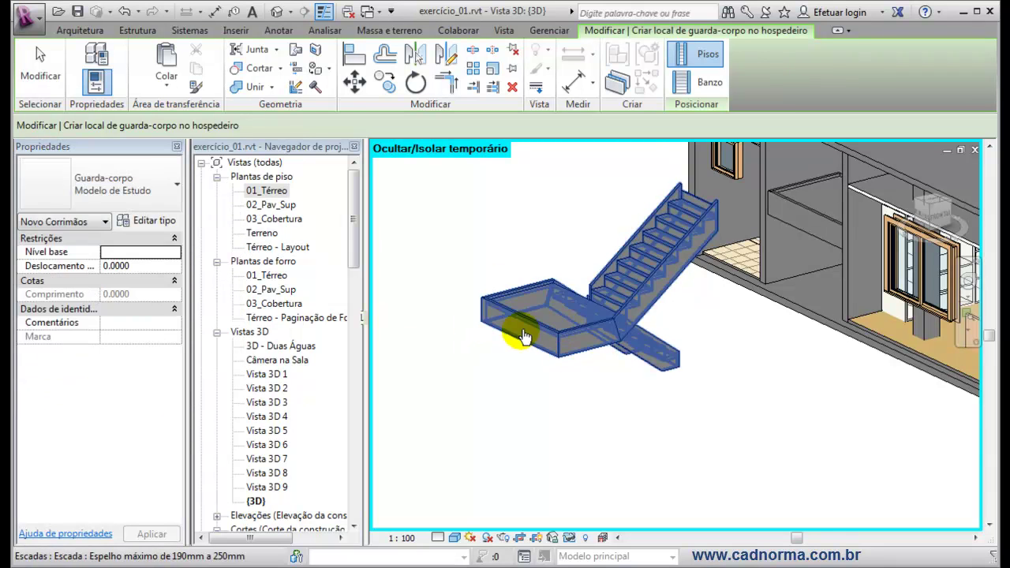
click(569, 337)
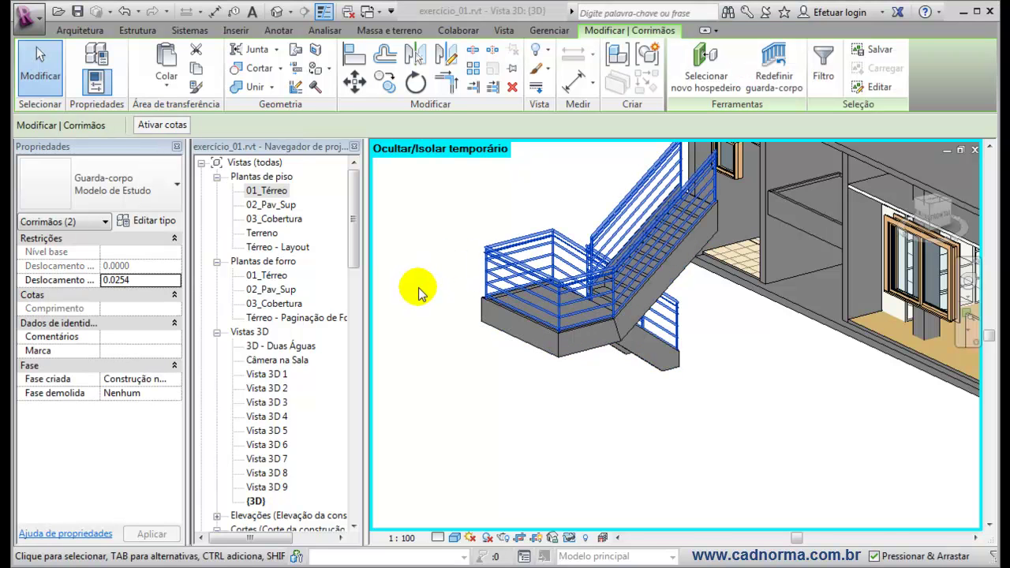
Set the justification to Centro in the stair railing type's baluster placement and apply it.
click(148, 221)
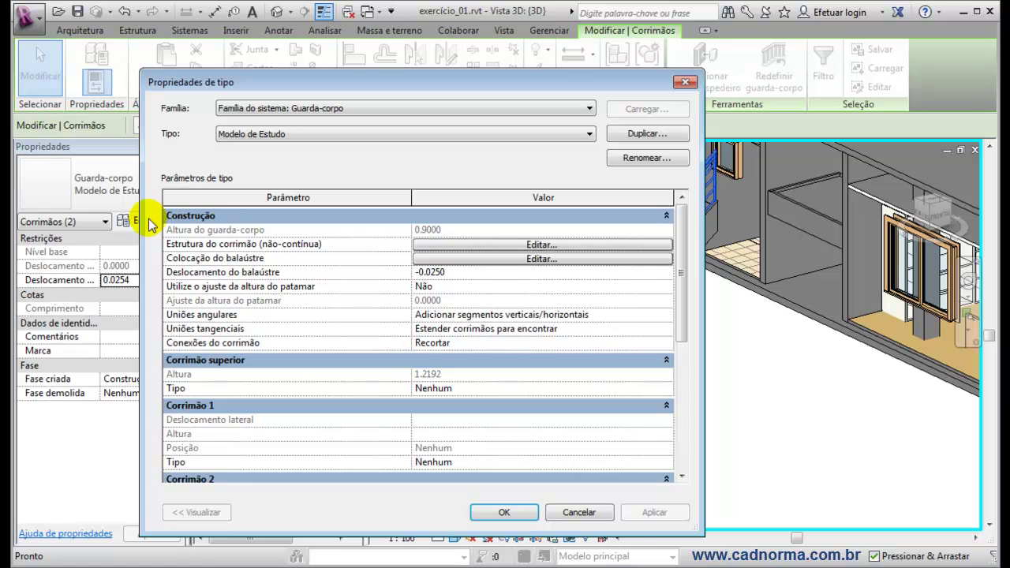
drag(702, 198, 589, 199)
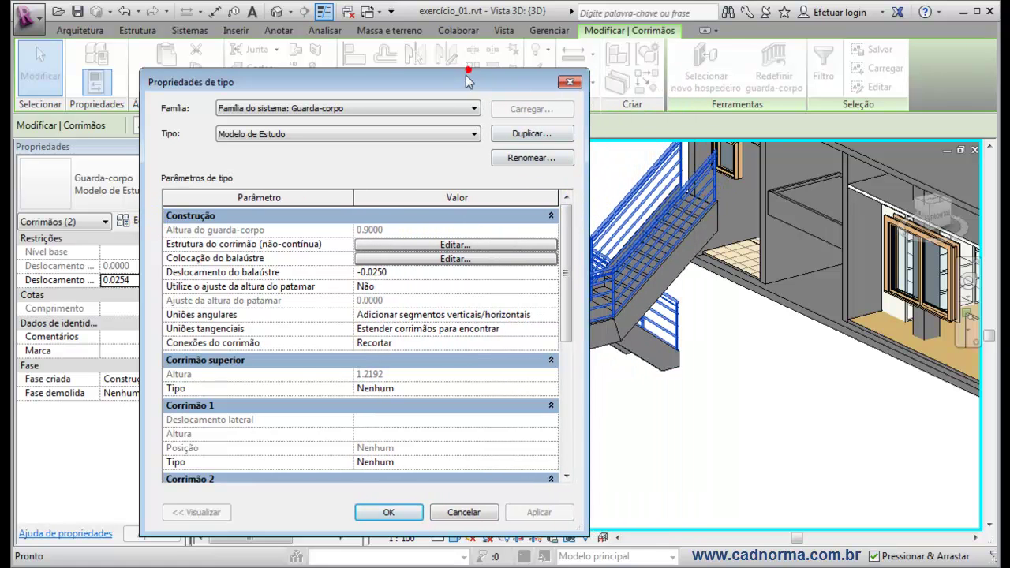
drag(466, 77, 343, 52)
click(359, 235)
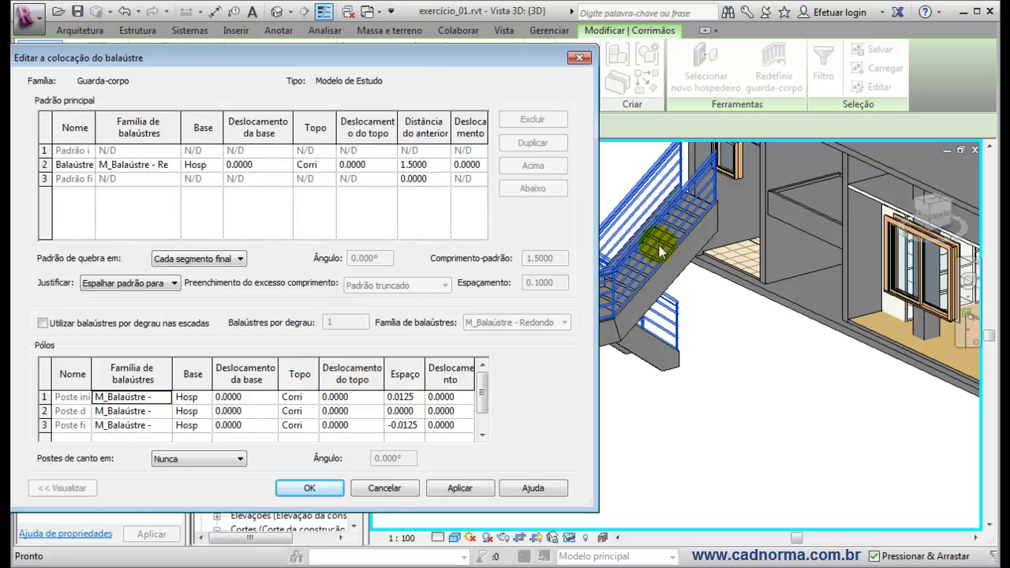
click(175, 284)
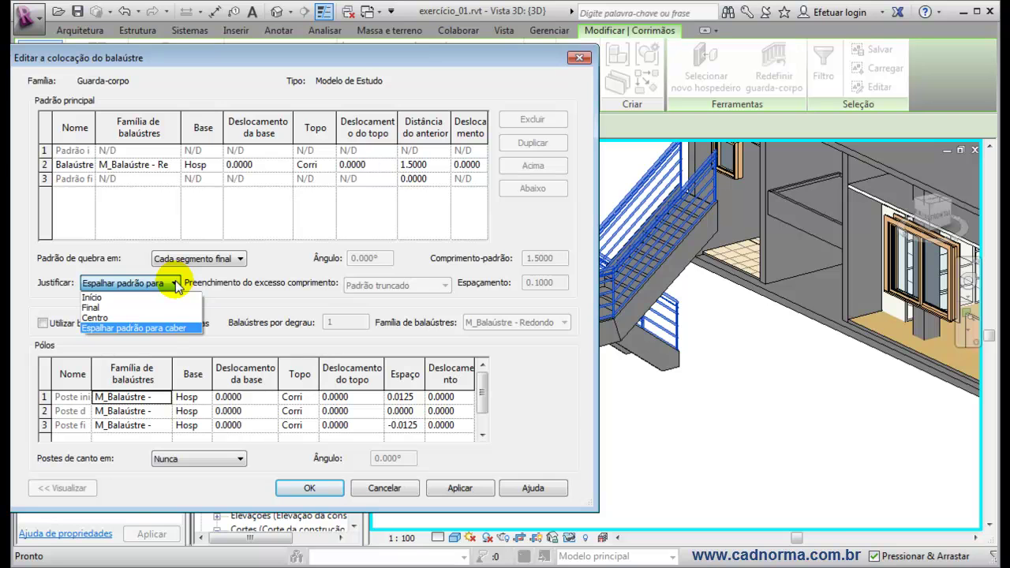
click(123, 316)
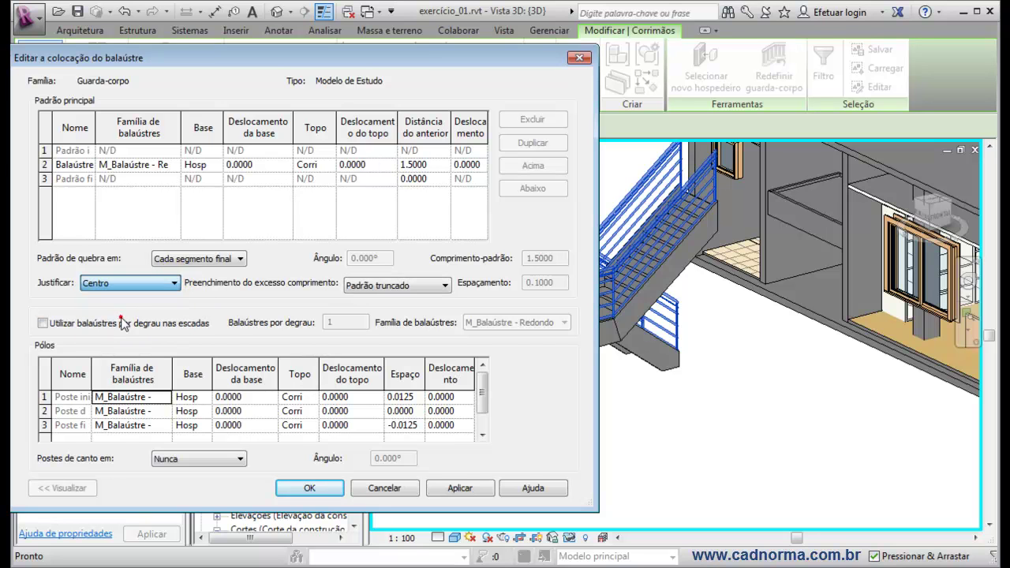
click(458, 489)
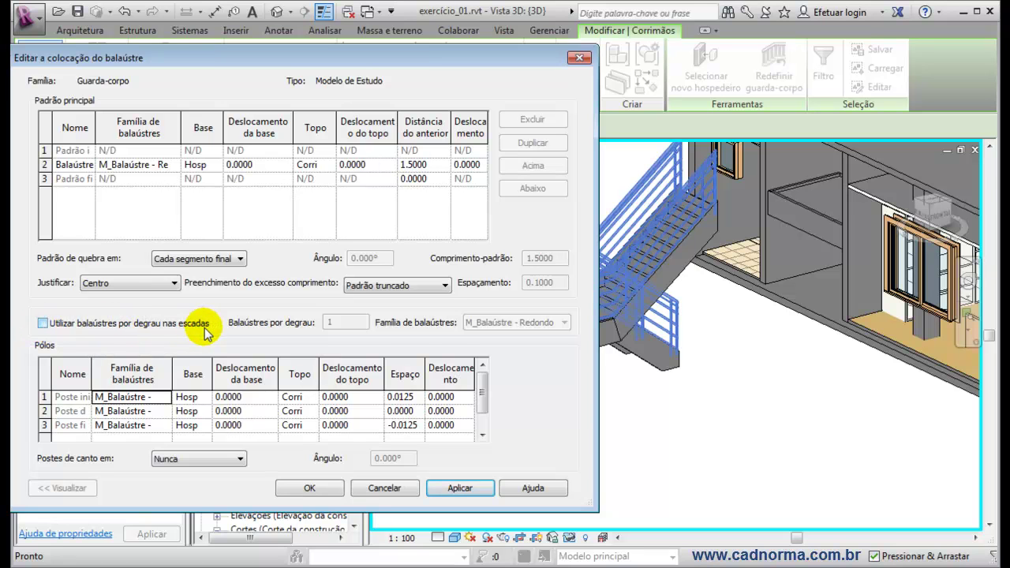
Enable balusters per tread on stairs, apply it, and choose M_Balaústre - Redondo : 20 mm as the tread baluster family.
click(42, 324)
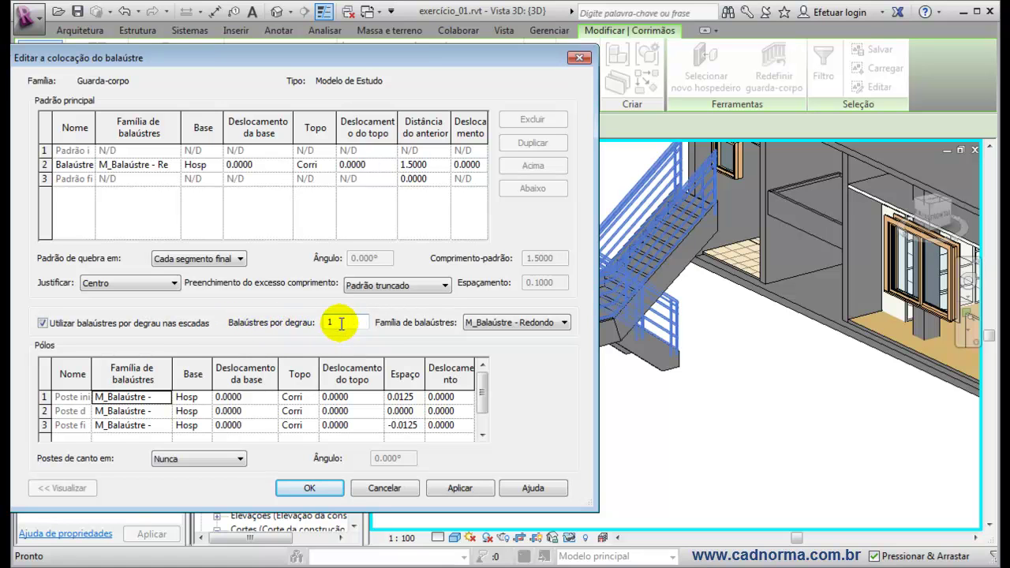
click(460, 487)
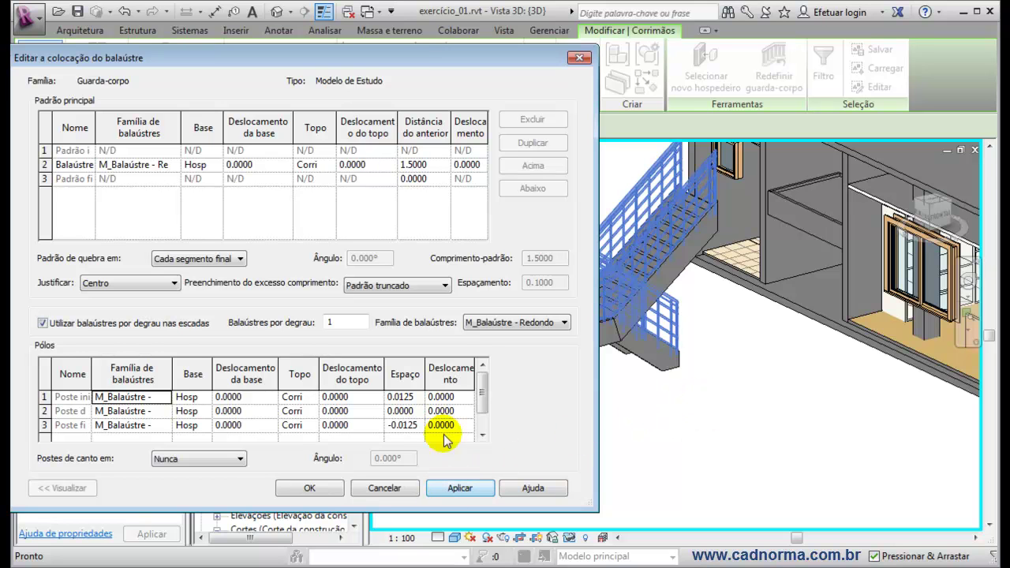
click(431, 166)
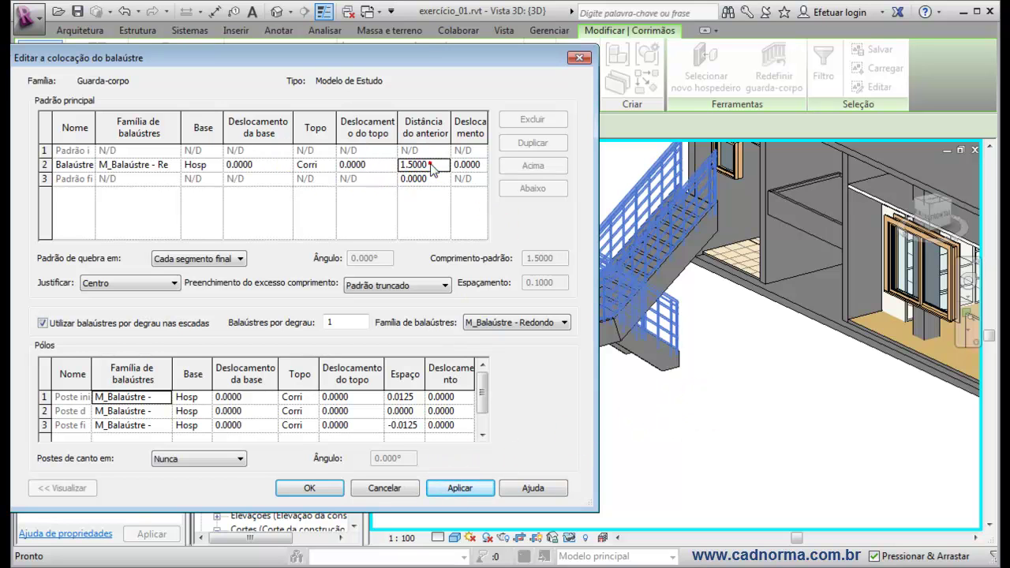
click(431, 170)
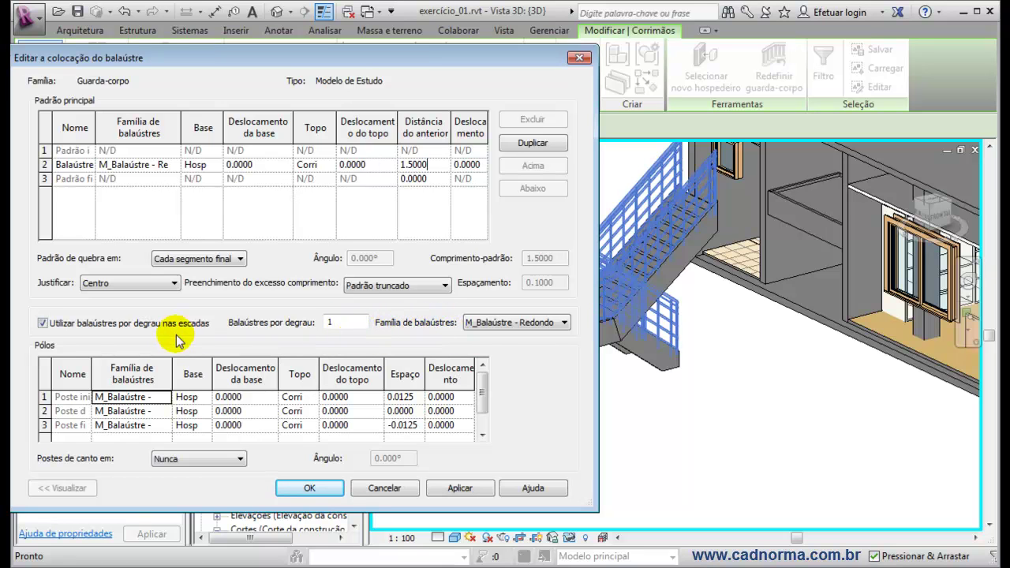
click(565, 322)
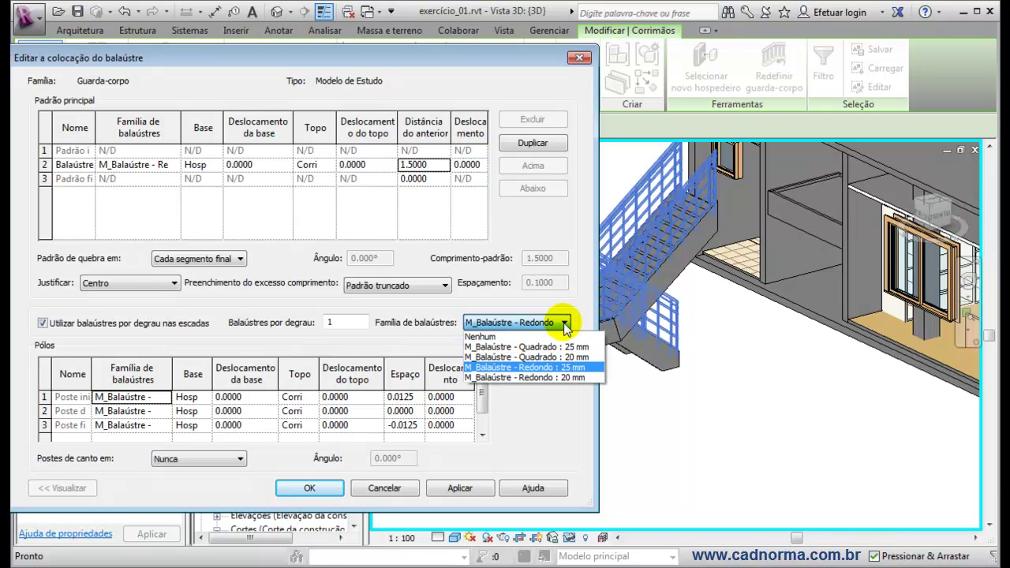
click(570, 378)
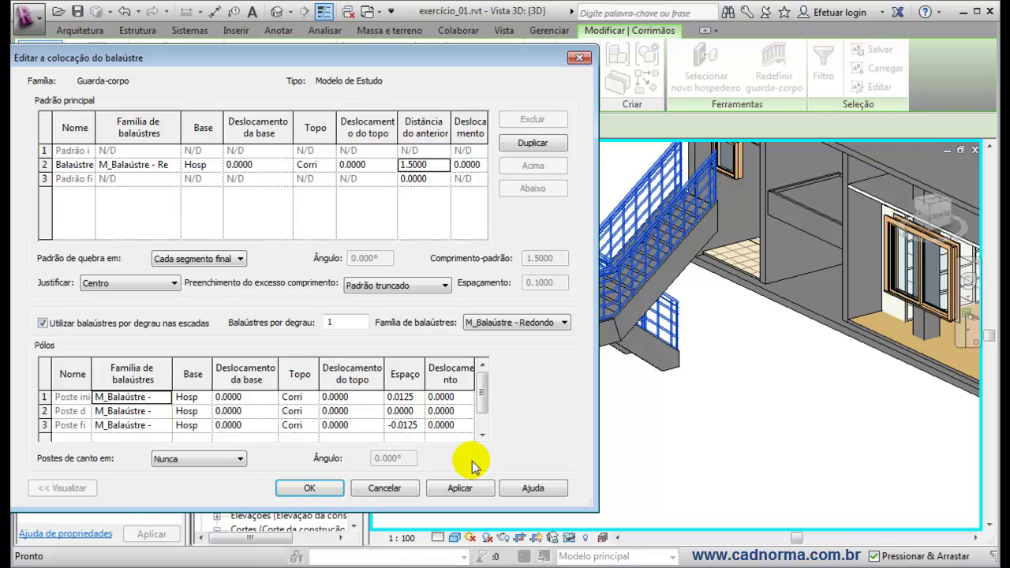
Confirm the baluster placement and apply the Modelo de Estudo type changes to the stair railings.
drag(443, 54, 553, 61)
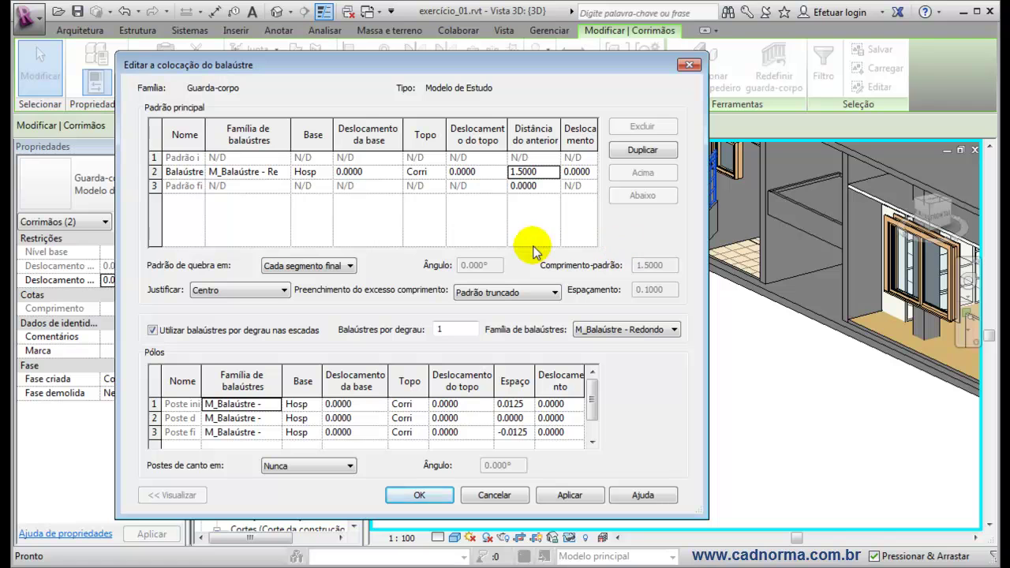
click(419, 495)
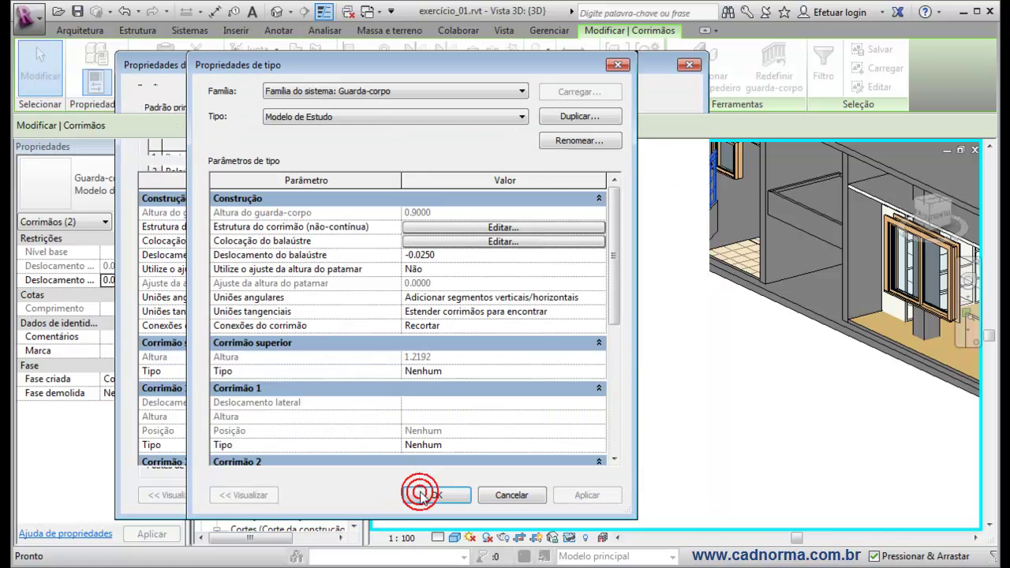
click(584, 495)
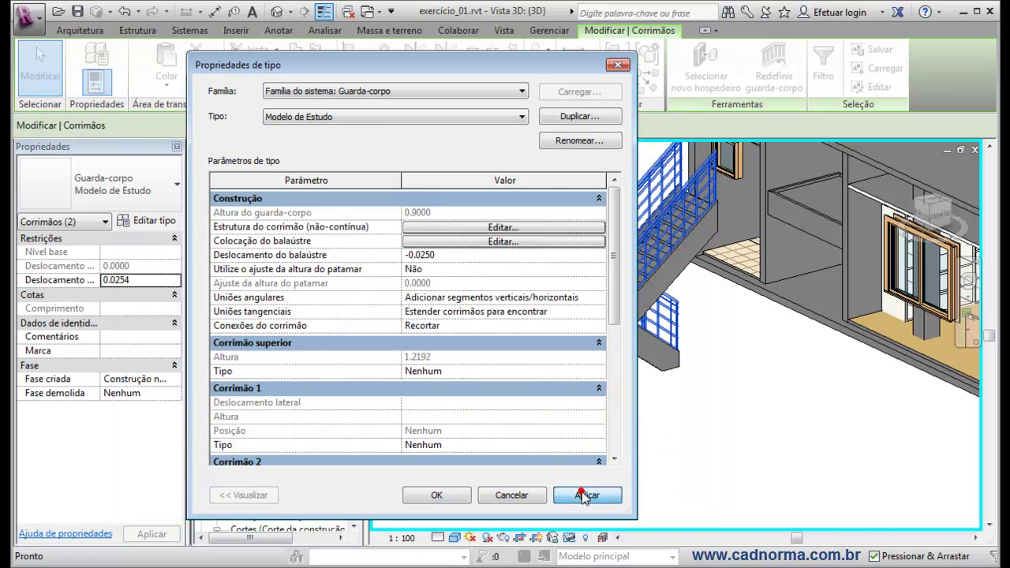
click(437, 495)
click(732, 405)
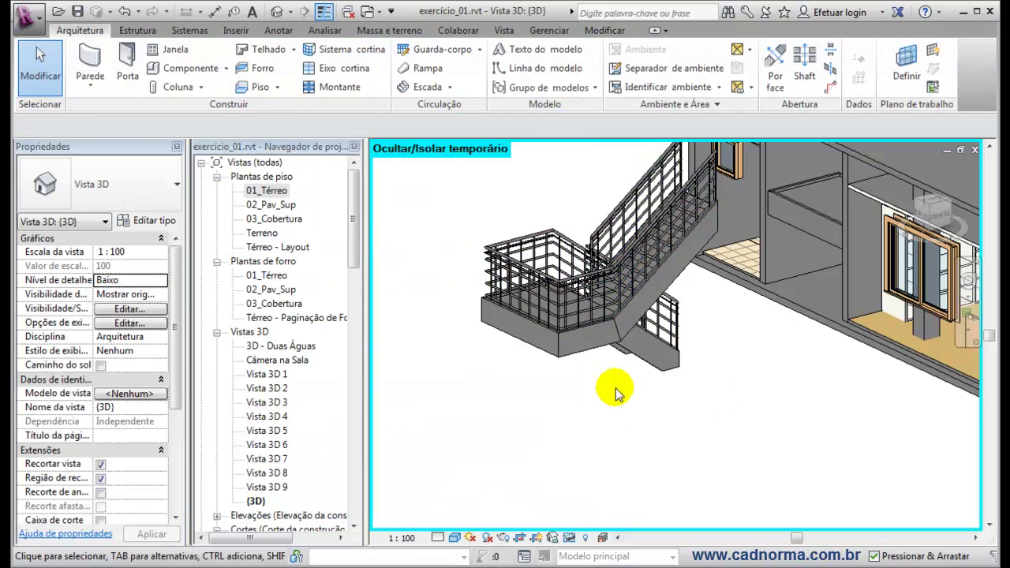
scroll(624, 399, up, 3)
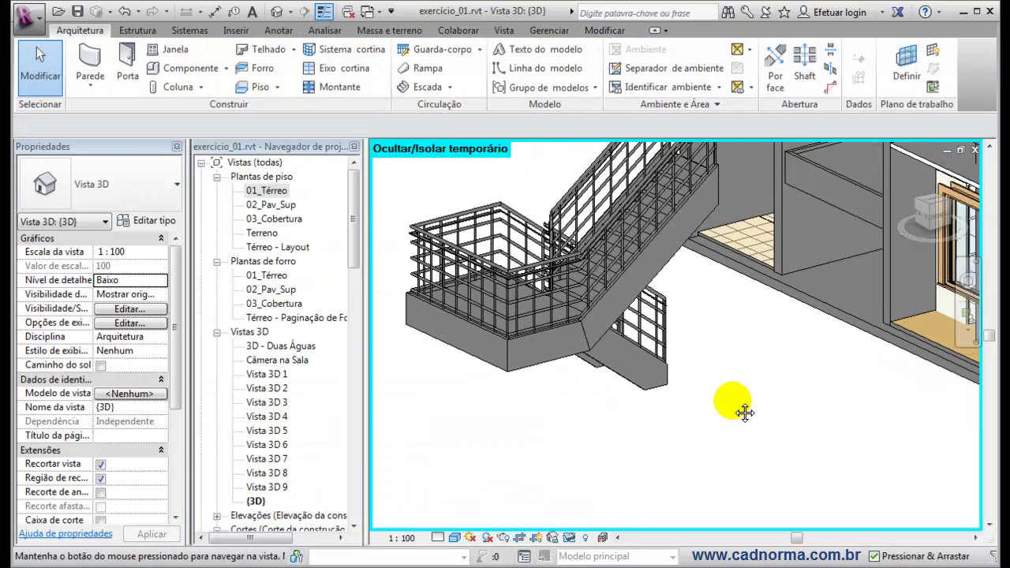